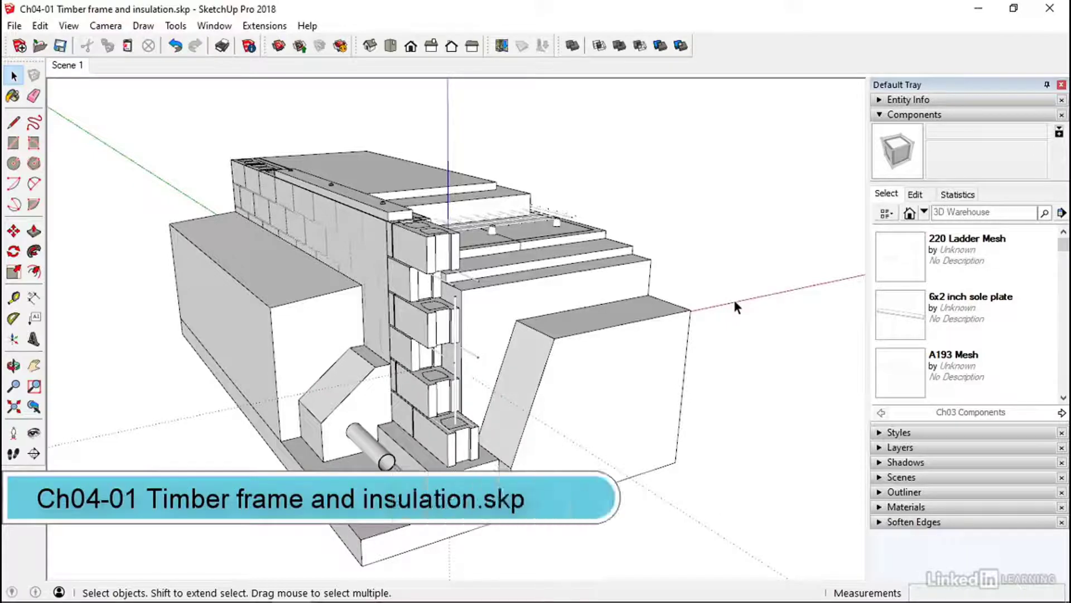
# Step: Open the Ch04 Components folder as the local component collection
pyautogui.moveTo(656, 319); pyautogui.dragTo(635, 366, button='middle')
pyautogui.moveTo(412, 279); pyautogui.dragTo(541, 364, button='middle')
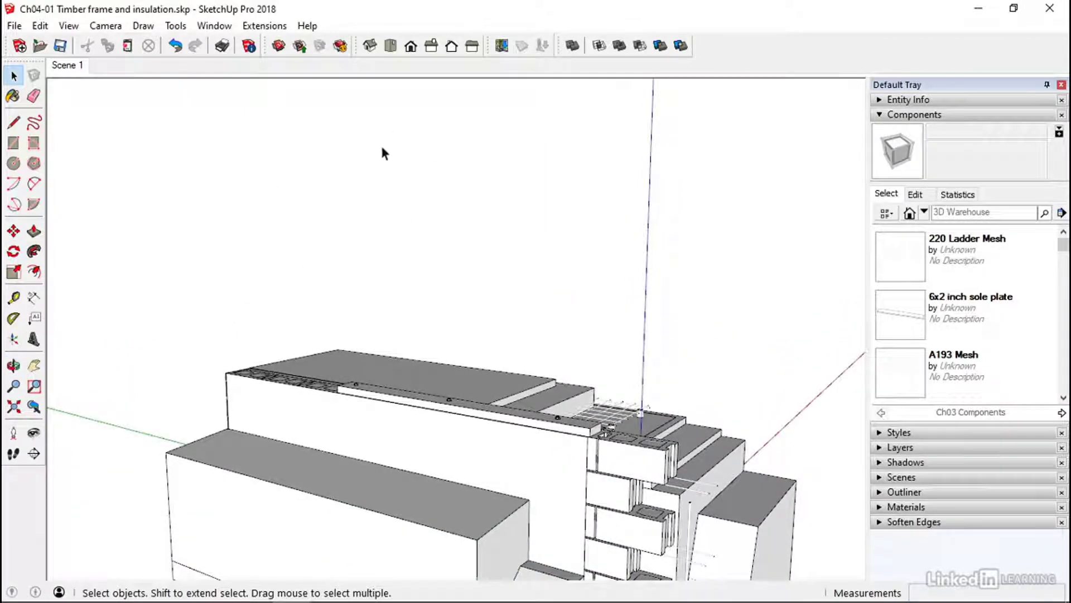
pyautogui.moveTo(454, 325); pyautogui.dragTo(394, 362, button='middle')
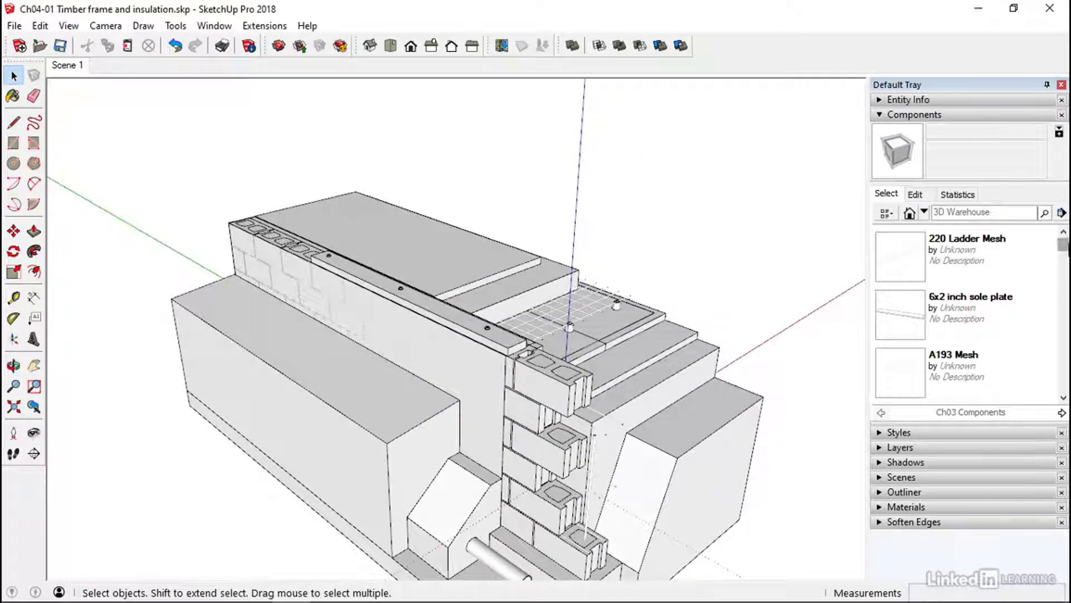
pyautogui.scroll(-2, 1064, 249)
pyautogui.scroll(2, 1064, 249)
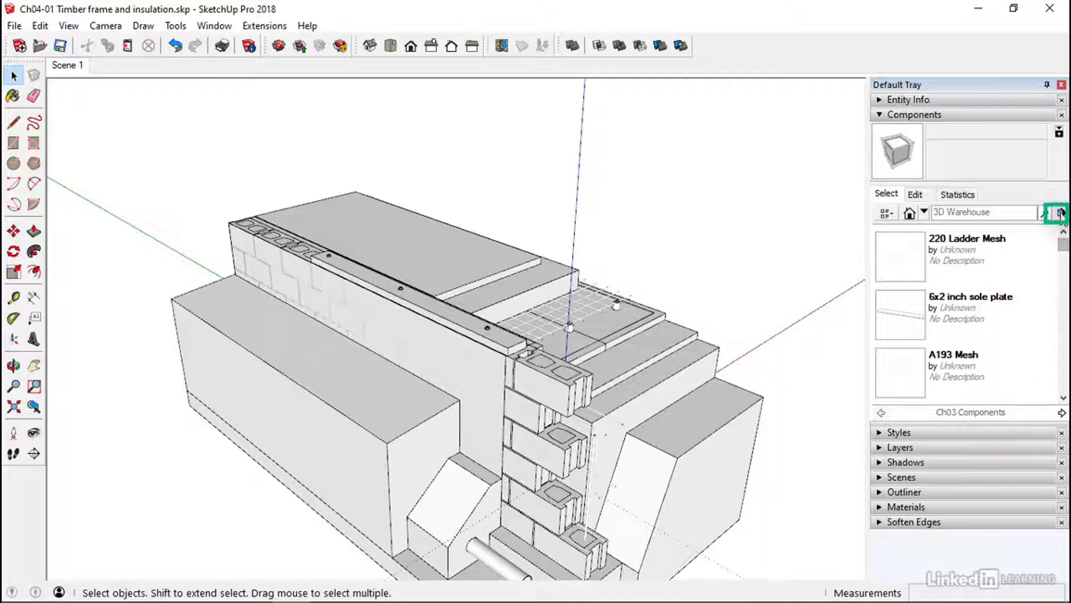
pyautogui.click(1060, 213)
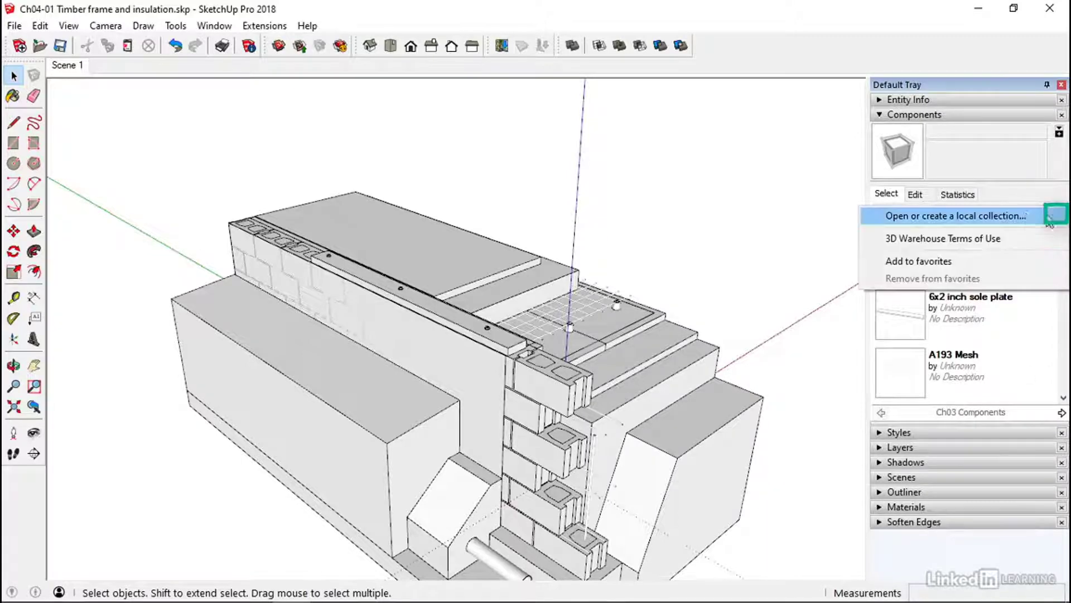
pyautogui.click(963, 214)
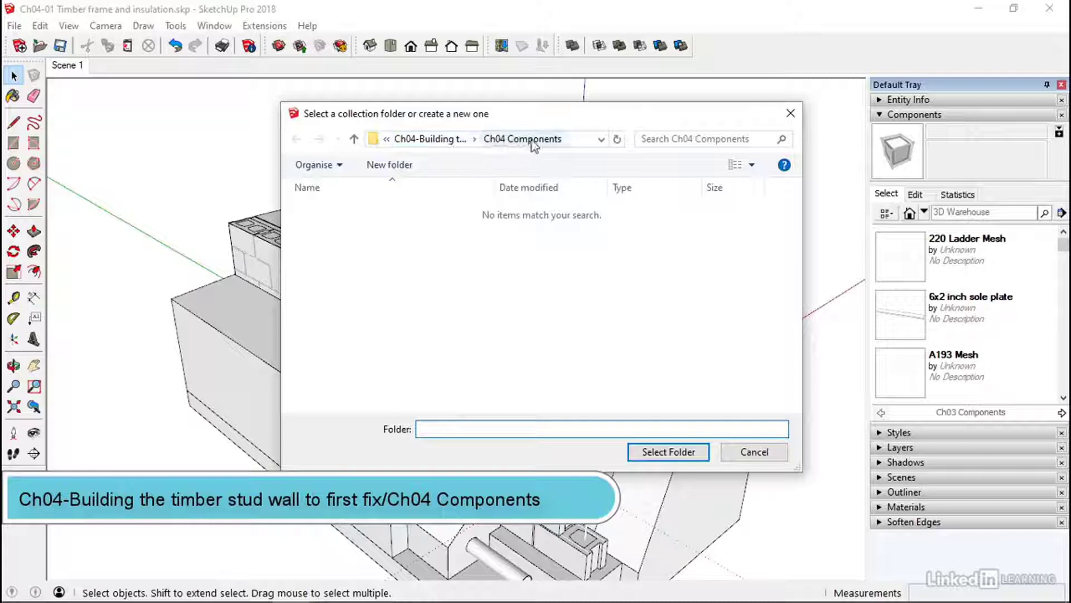
pyautogui.click(657, 452)
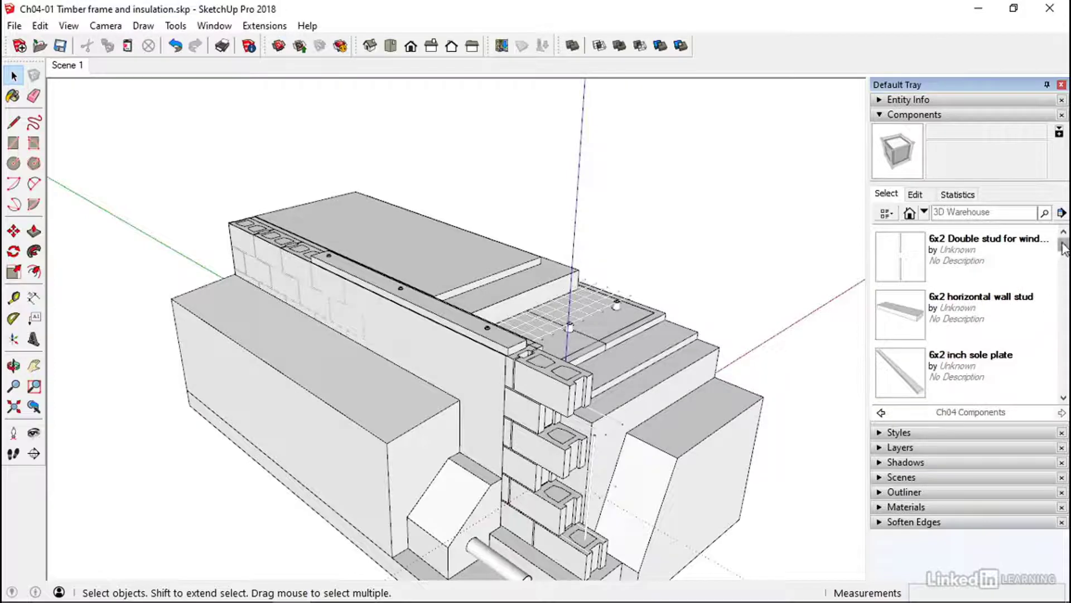
# Step: Place a 6x2 inch wall stud from the collection upright on the sole plate's front end corner
pyautogui.moveTo(1064, 245); pyautogui.dragTo(1064, 266)
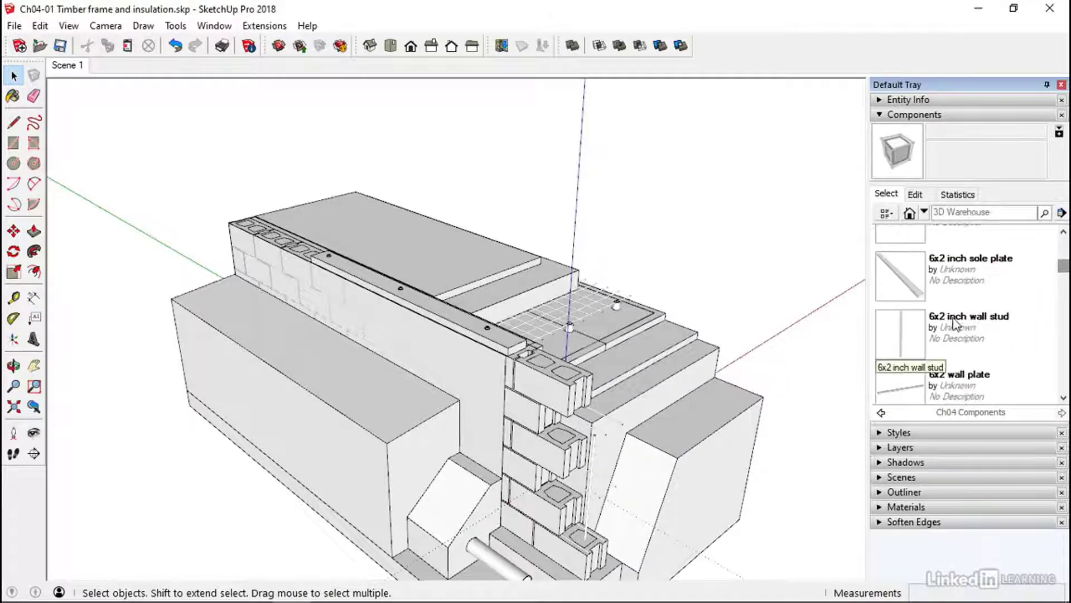
pyautogui.click(909, 359)
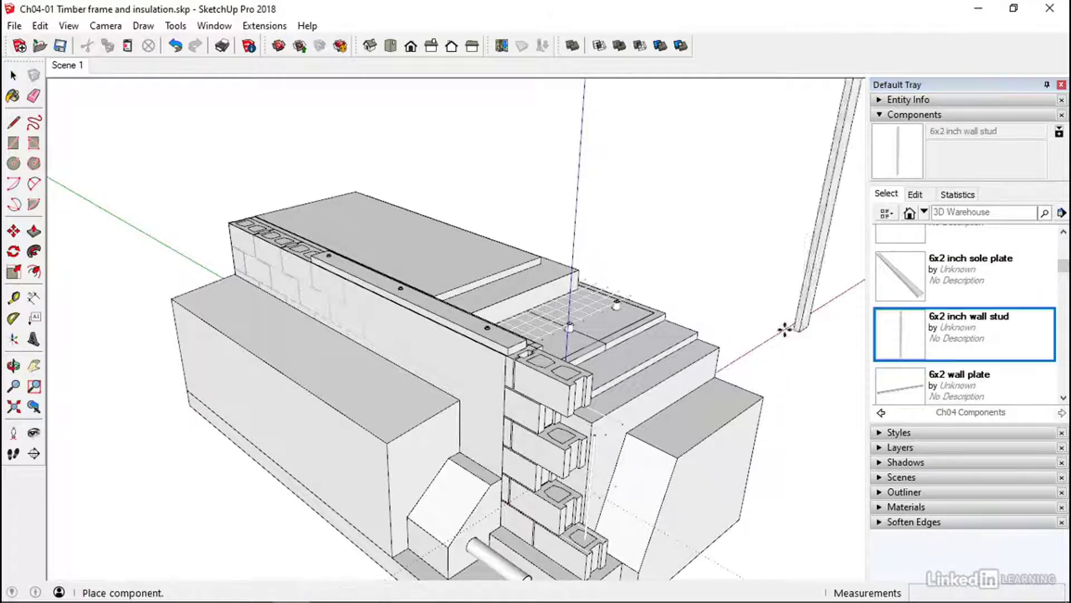
pyautogui.click(508, 347)
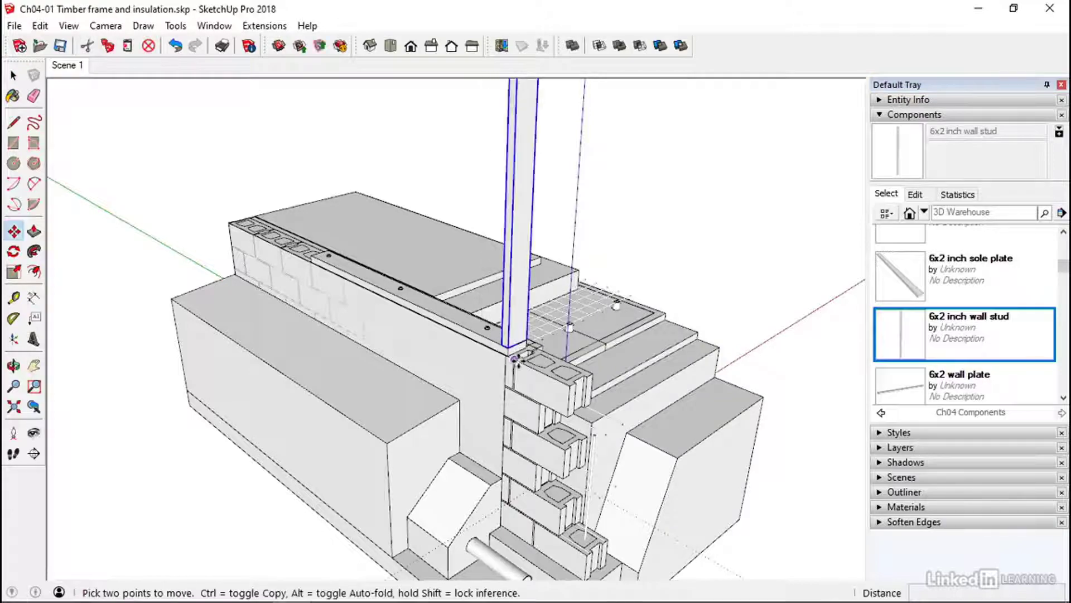
pyautogui.moveTo(508, 347); pyautogui.dragTo(542, 295, button='middle')
pyautogui.press('m')
pyautogui.scroll(-5, 542, 295)
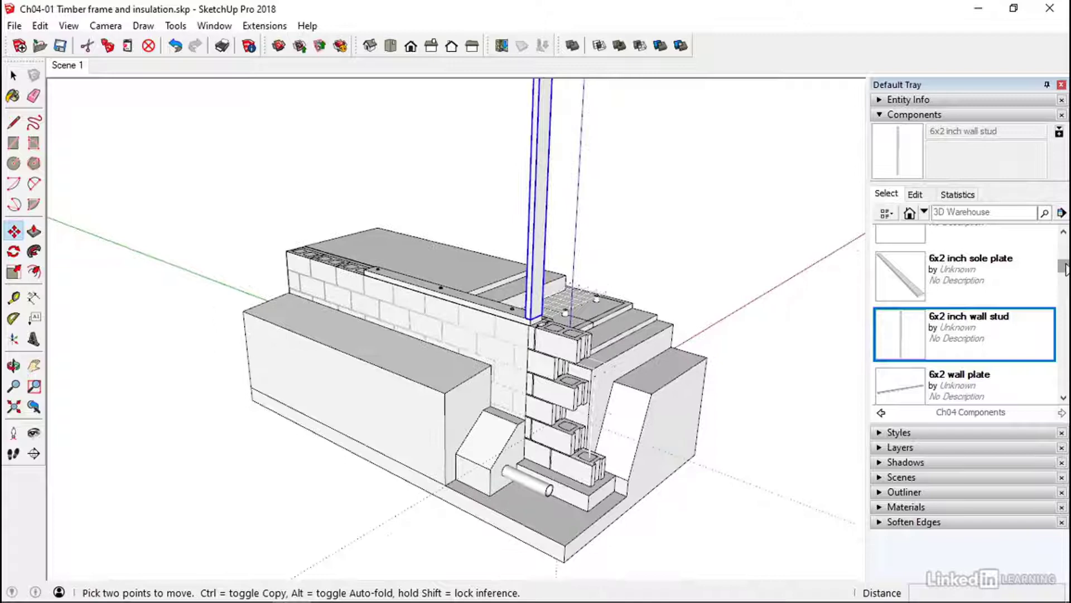
# Step: Place the Mineral wool group on the sole plate, snapped to the bottom endpoint of the wall stud
pyautogui.moveTo(1066, 272); pyautogui.dragTo(1066, 360)
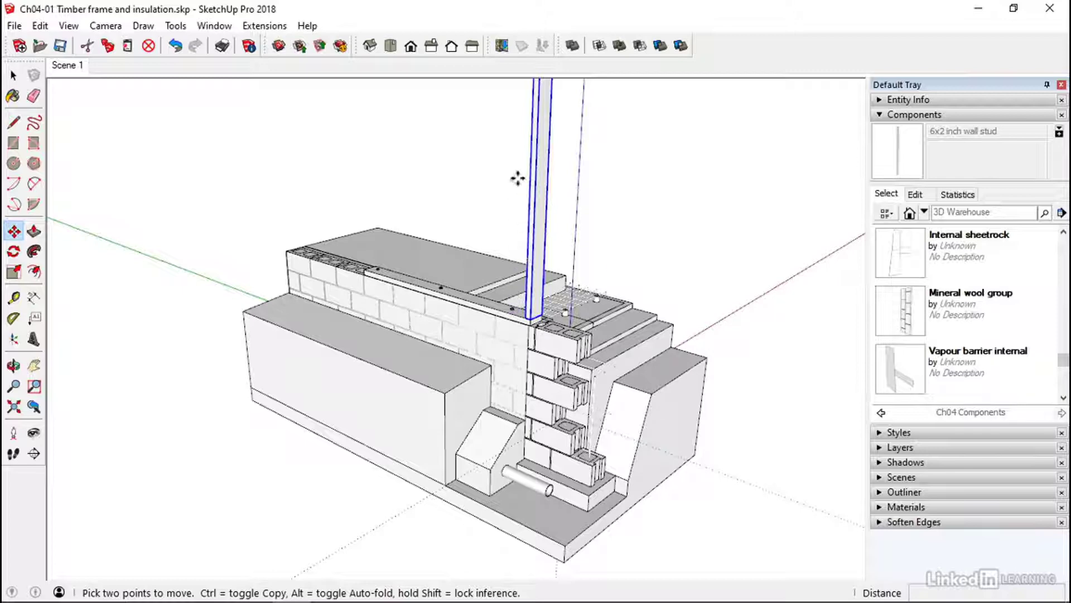
pyautogui.click(909, 325)
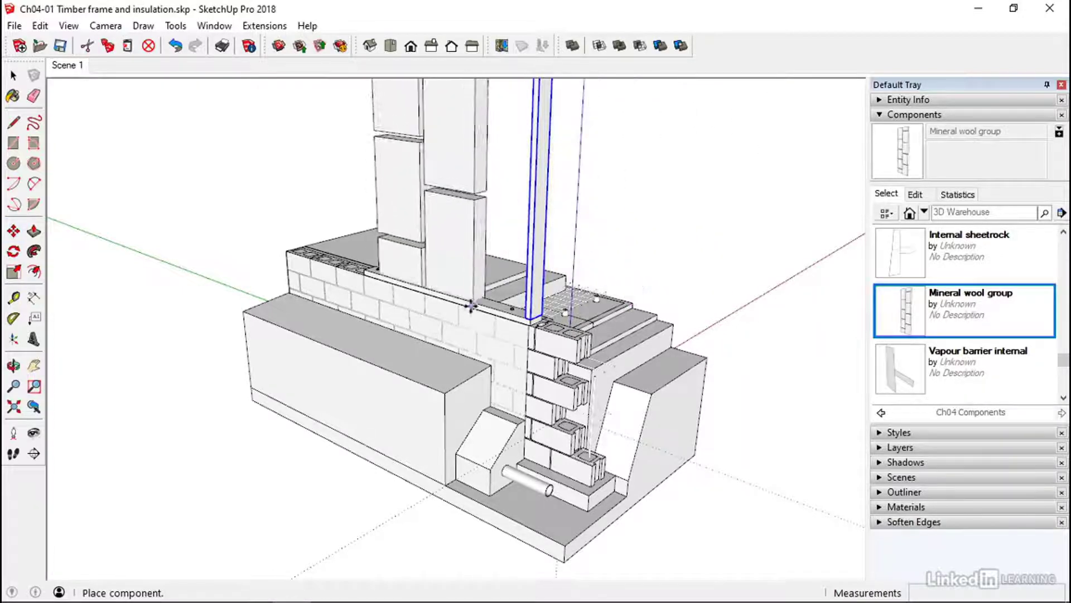
pyautogui.scroll(4, 496, 318)
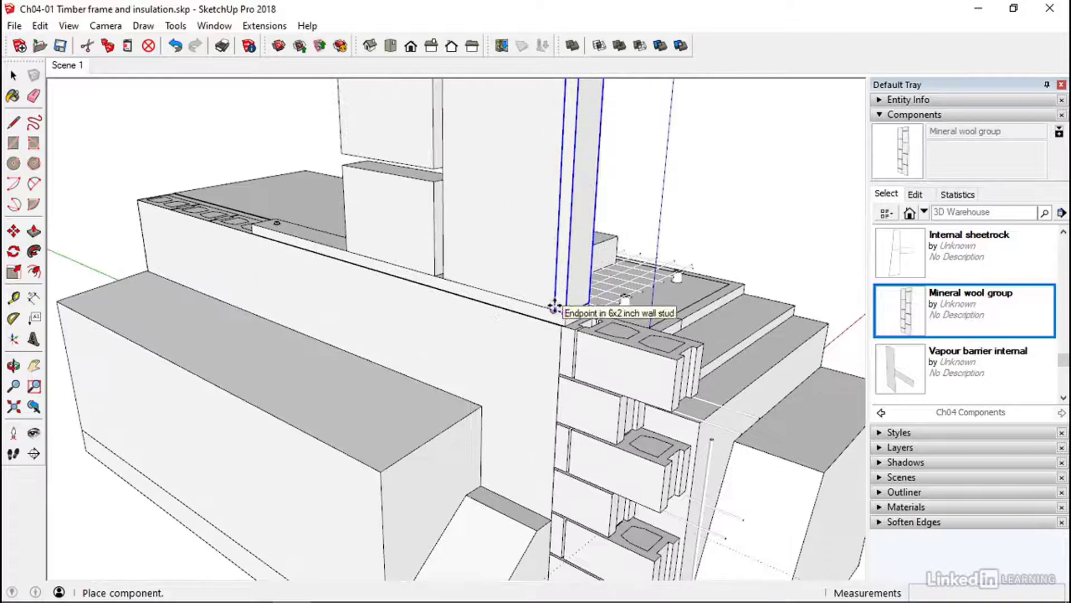
pyautogui.click(553, 306)
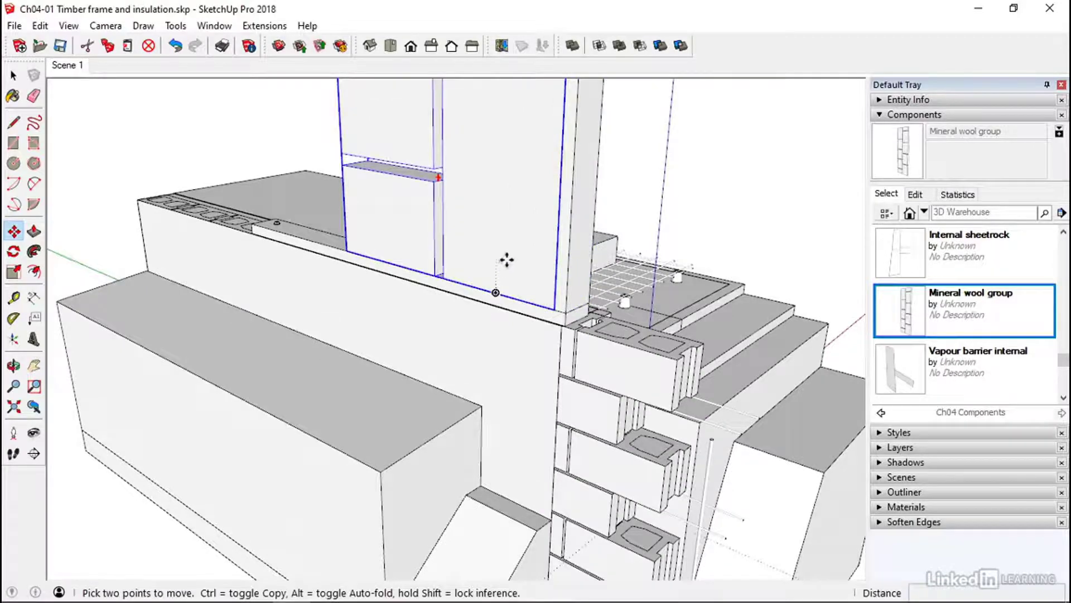
pyautogui.moveTo(506, 260); pyautogui.dragTo(566, 323, button='middle')
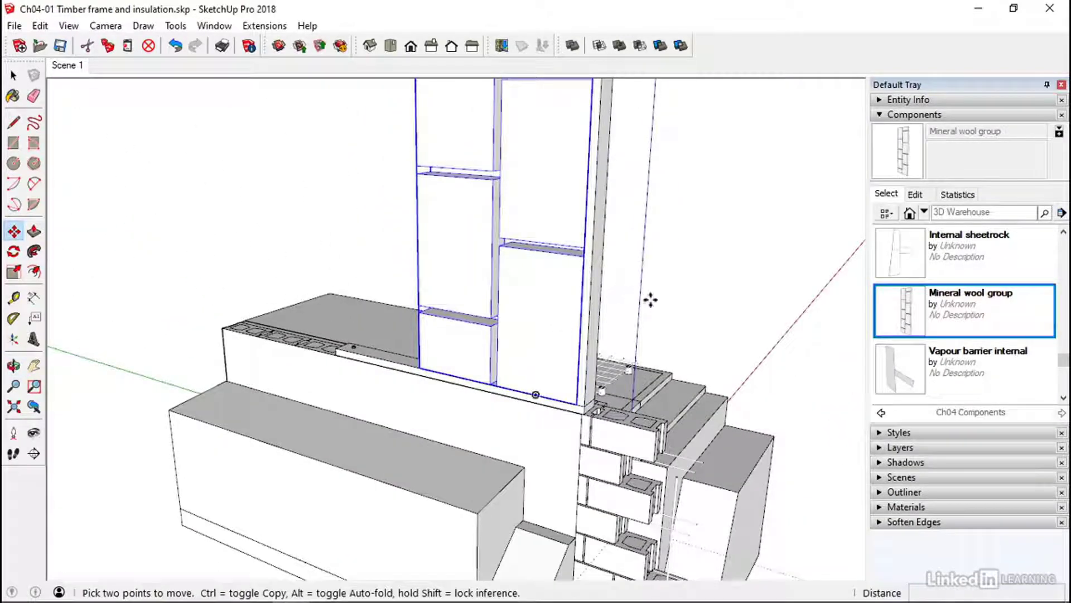
pyautogui.click(14, 76)
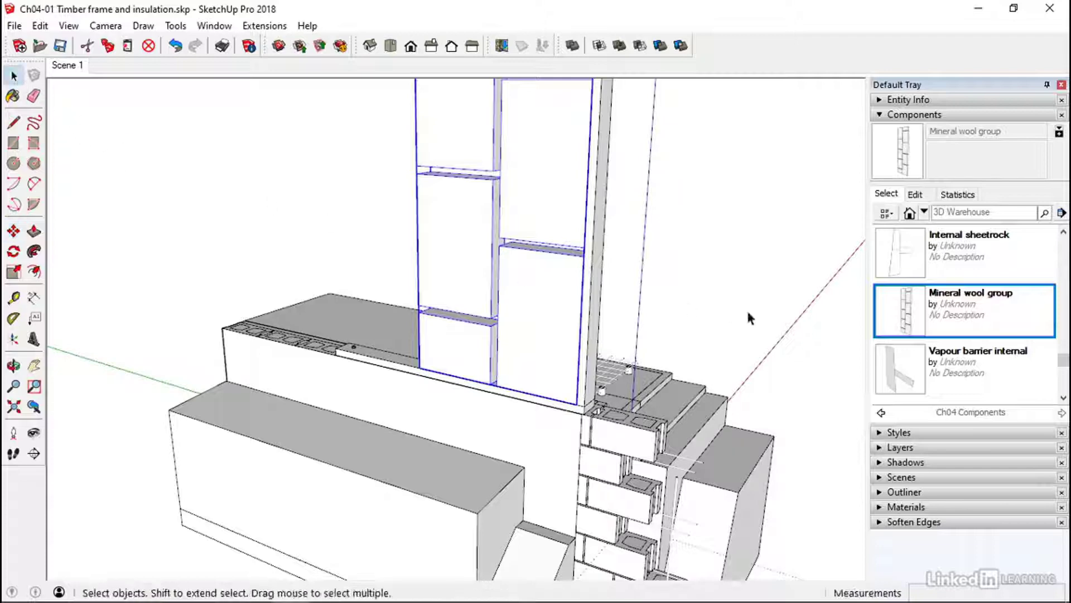
# Step: Copy the wall stud along the sole plate into the gap between the insulation columns and to the insulation's far edge
pyautogui.moveTo(615, 290); pyautogui.dragTo(705, 390, button='middle')
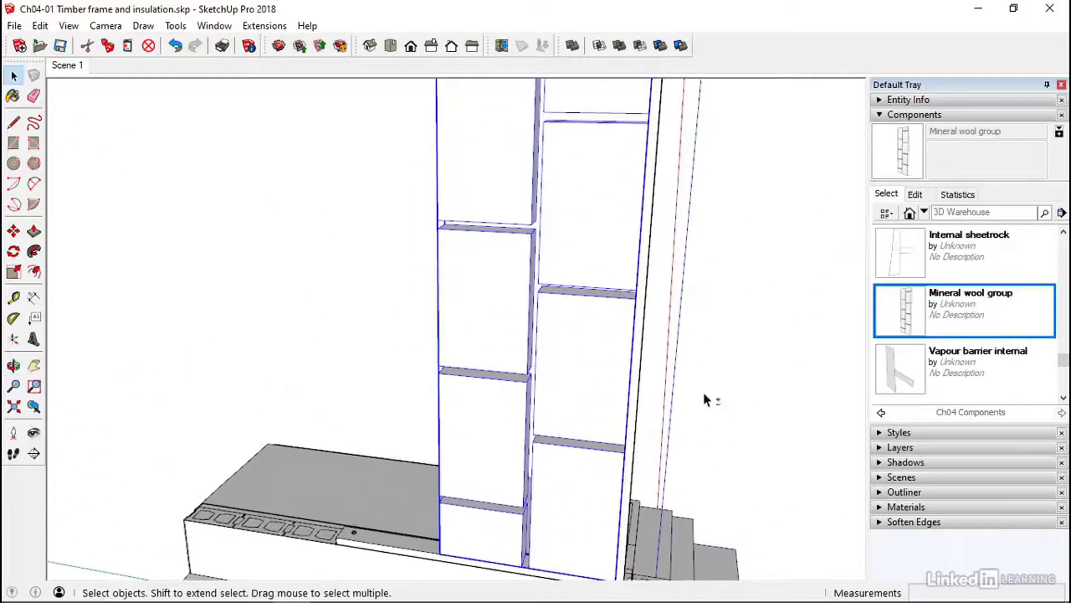
pyautogui.scroll(2, 676, 326)
pyautogui.moveTo(676, 327); pyautogui.dragTo(665, 268, button='middle')
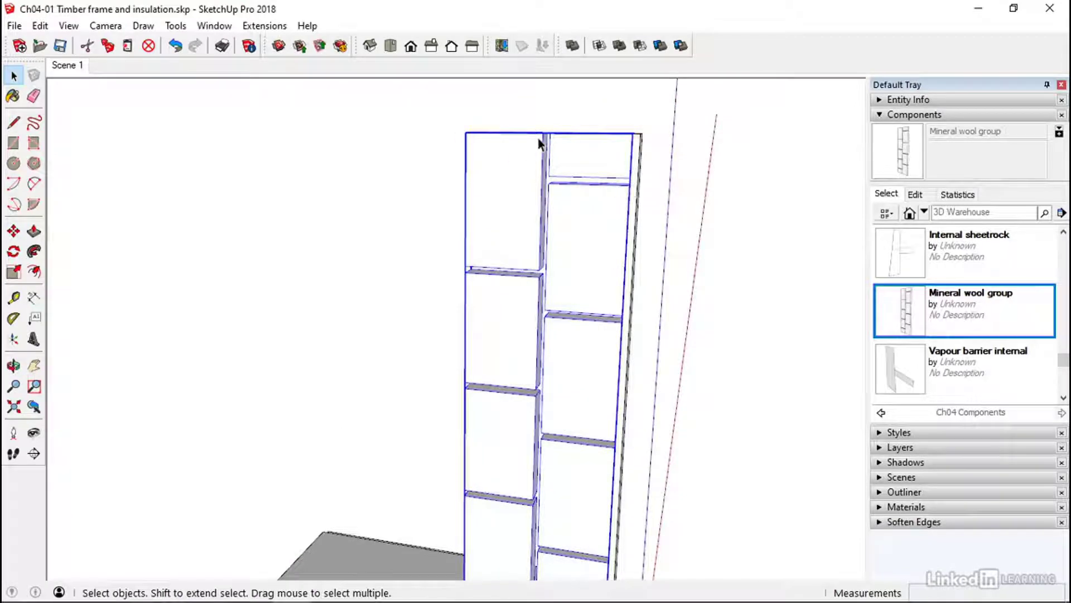
pyautogui.moveTo(501, 265); pyautogui.dragTo(602, 281, button='middle')
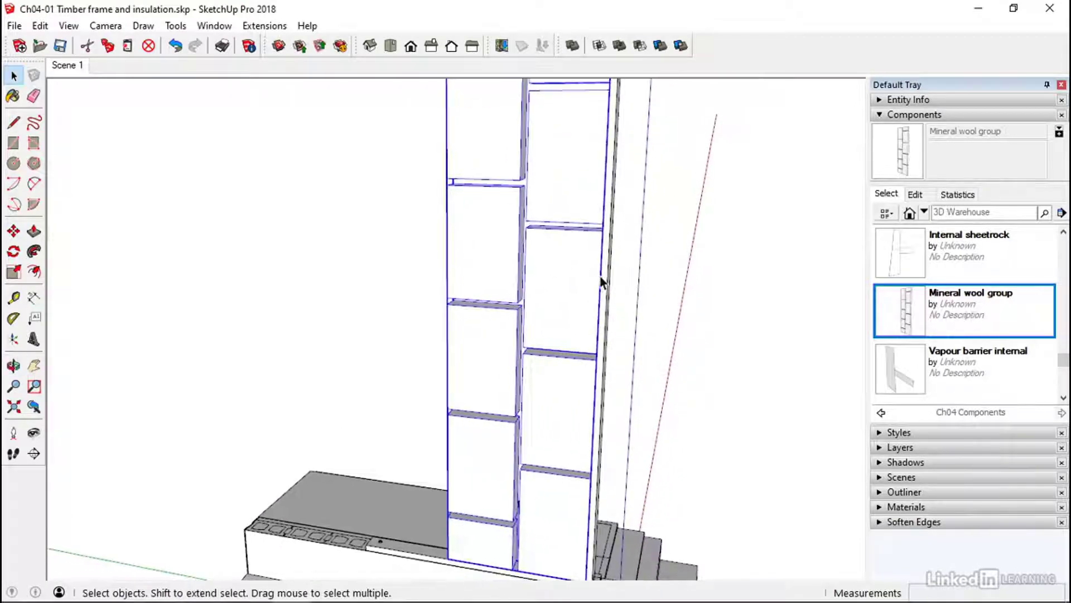
pyautogui.click(606, 282)
pyautogui.moveTo(606, 352); pyautogui.dragTo(581, 260, button='middle')
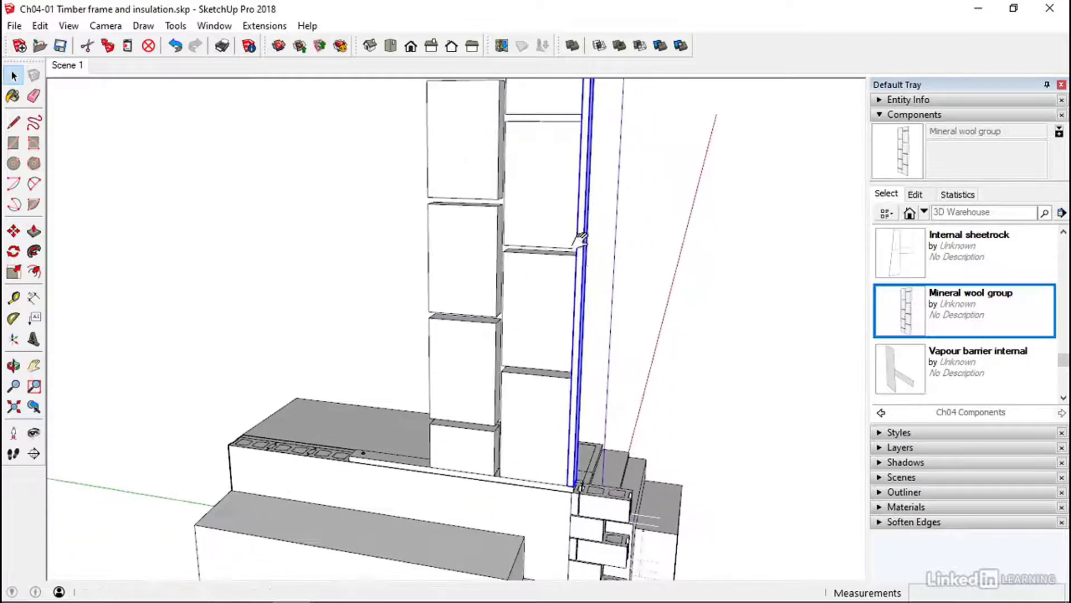
pyautogui.press('m')
pyautogui.scroll(4, 569, 480)
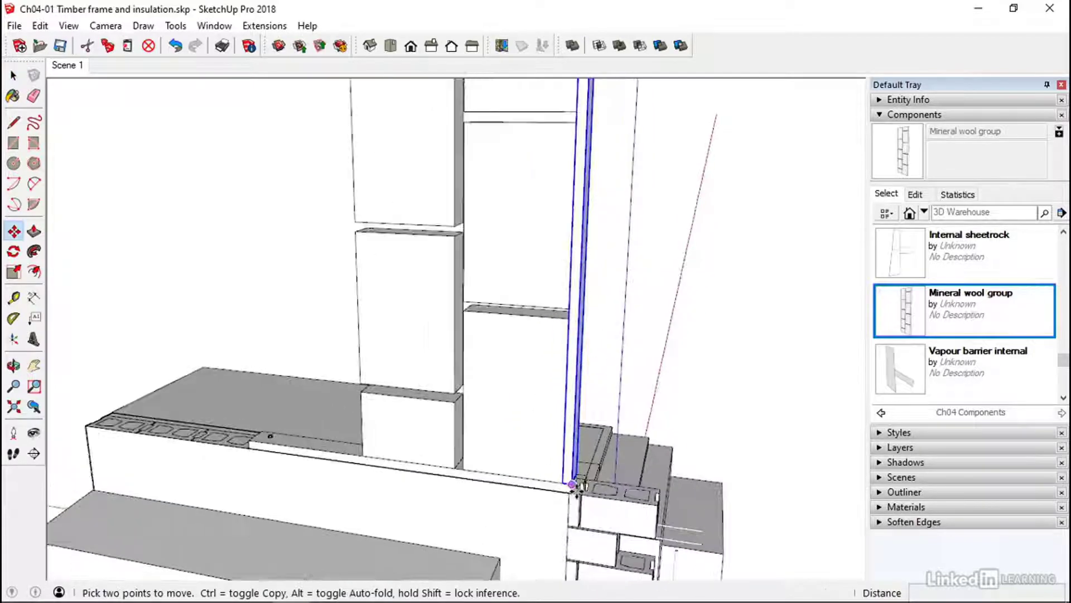
pyautogui.click(570, 479)
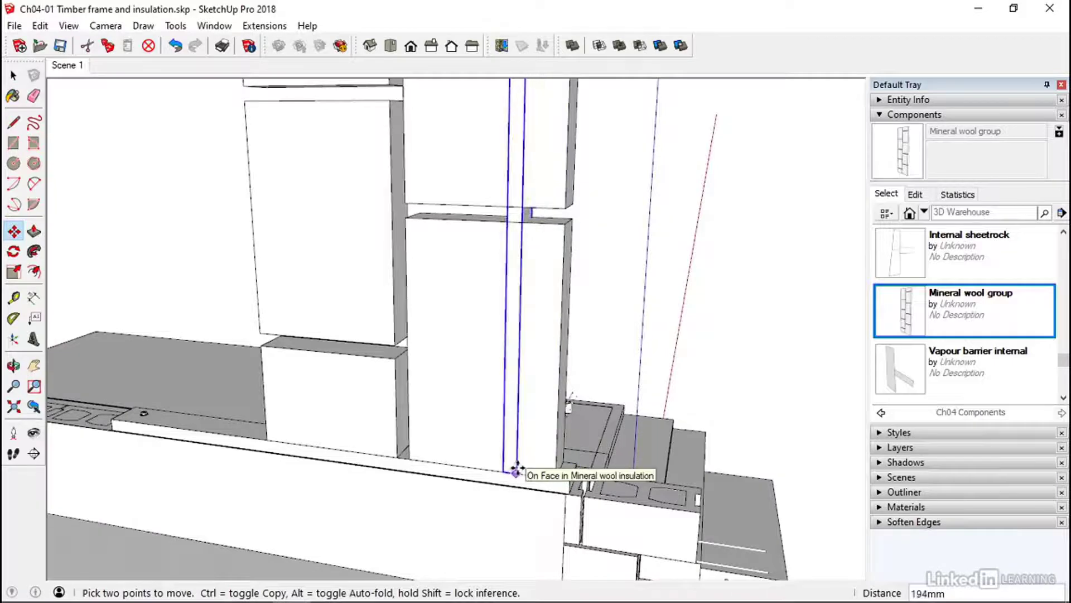
pyautogui.press('ctrl')
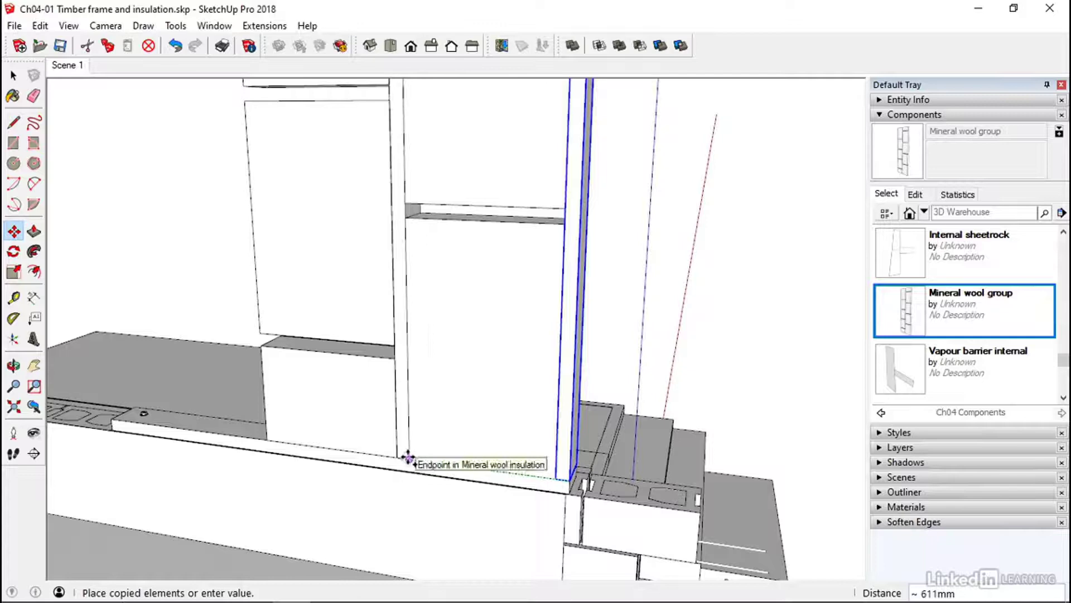
pyautogui.click(408, 458)
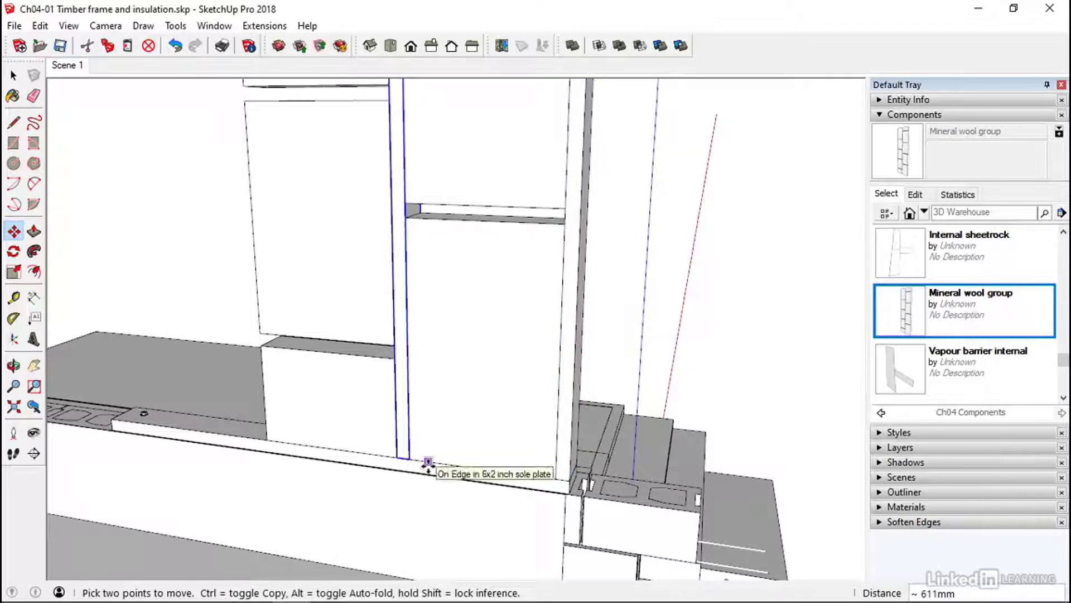
pyautogui.click(408, 462)
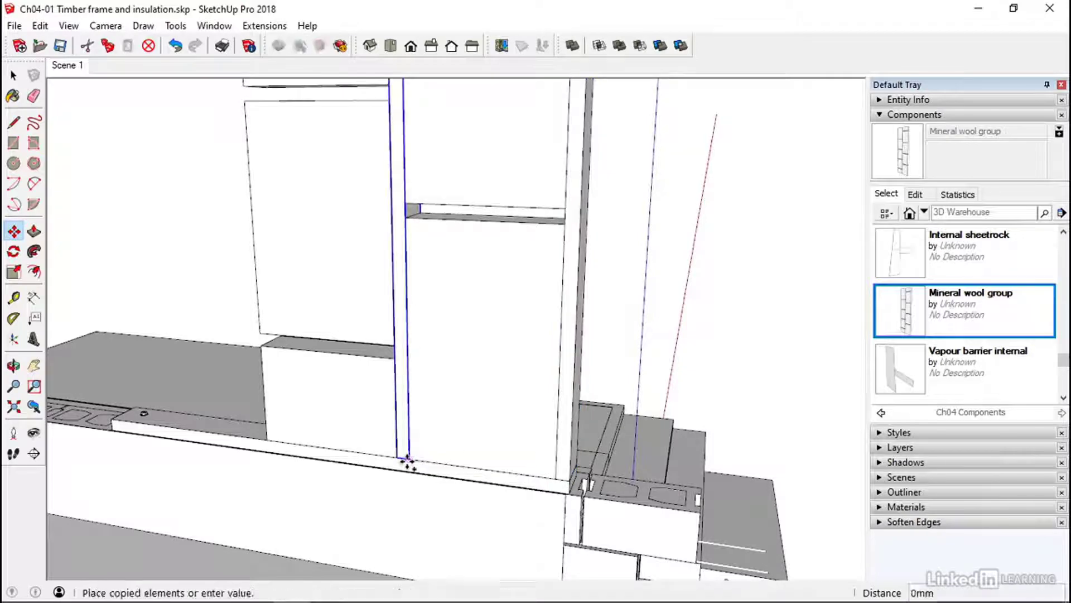
pyautogui.click(267, 439)
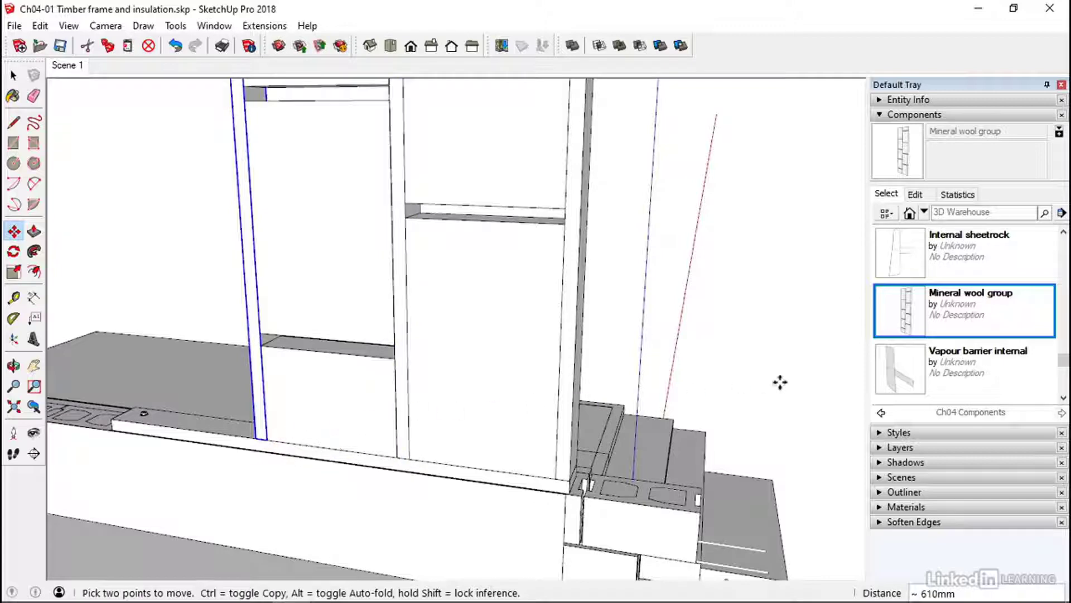
# Step: Place a 6x2 horizontal wall stud in the lowest insulation gap of the right-hand stud bay
pyautogui.moveTo(1065, 364); pyautogui.dragTo(1064, 244)
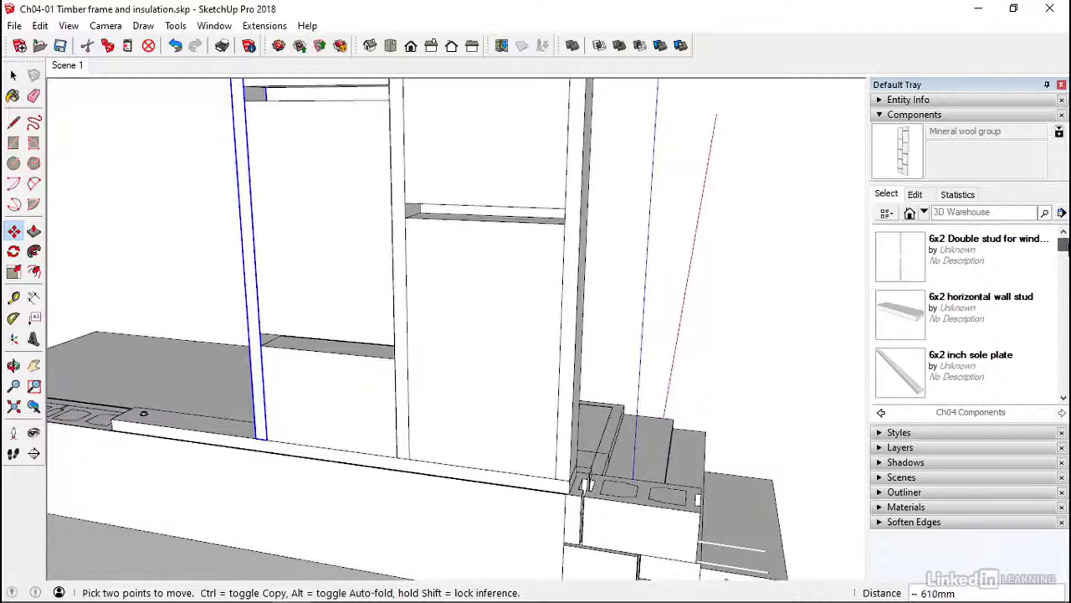
pyautogui.click(908, 317)
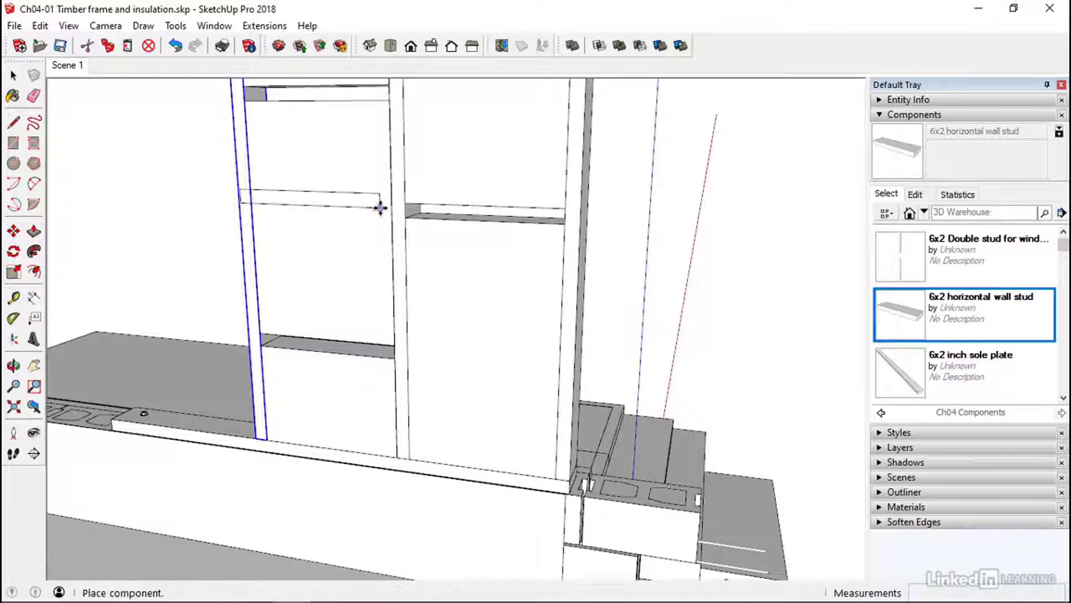
pyautogui.click(563, 224)
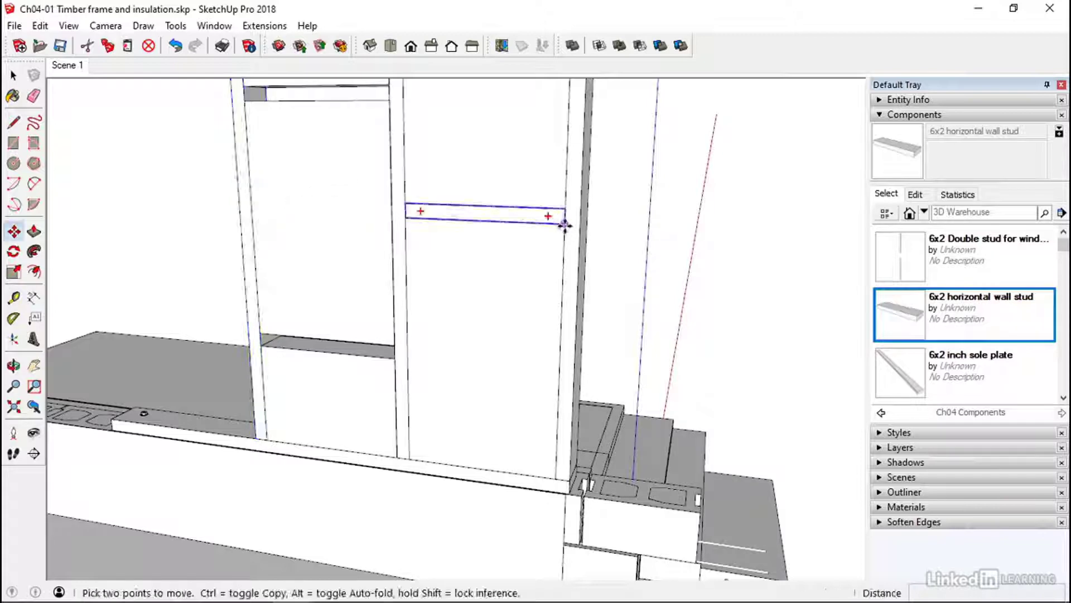
# Step: Copy the horizontal wall stud into the two lowest insulation gaps of the left-hand stud bay
pyautogui.press('ctrl')
pyautogui.click(564, 224)
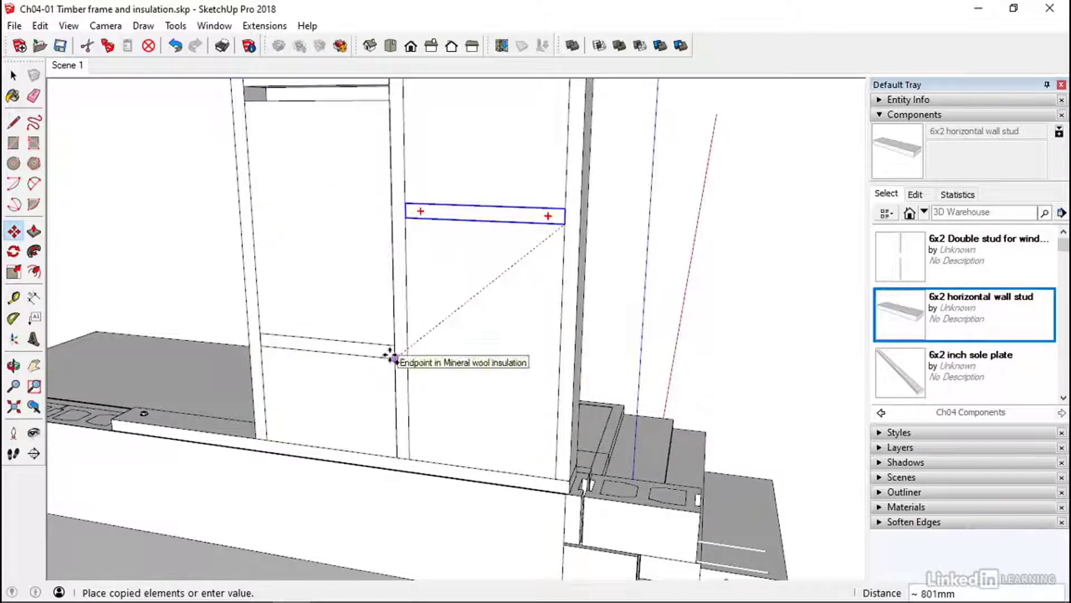
pyautogui.click(391, 357)
pyautogui.click(401, 358)
pyautogui.moveTo(391, 196); pyautogui.dragTo(391, 335, button='middle')
pyautogui.click(390, 280)
# Step: Copy the horizontal stud into the second gap of the right-hand bay and the third gap of the left-hand bay
pyautogui.click(394, 282)
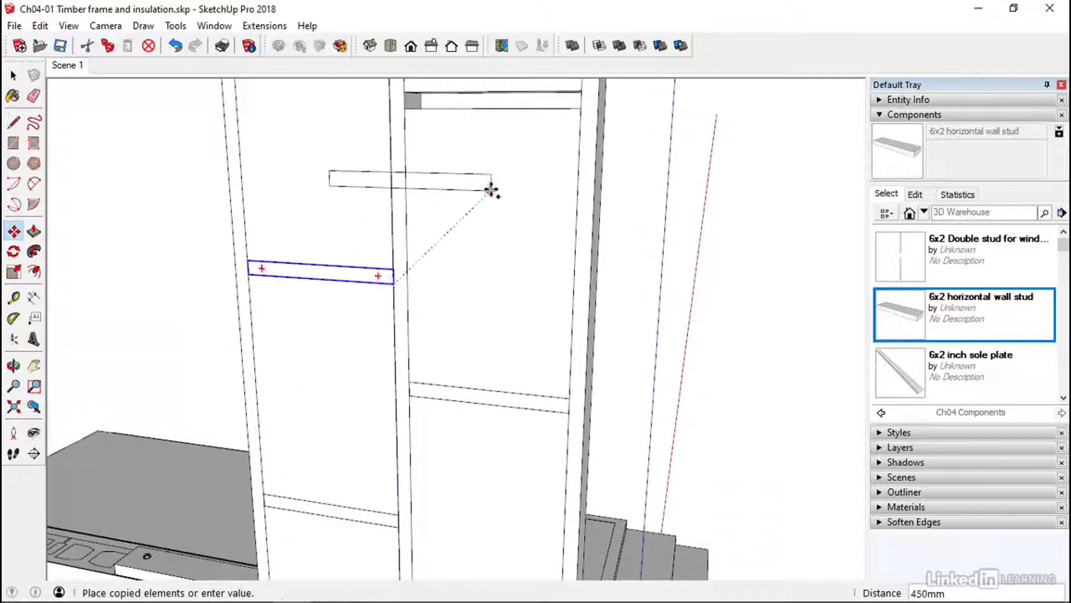
pyautogui.moveTo(491, 191); pyautogui.dragTo(509, 311, button='middle')
pyautogui.click(513, 301)
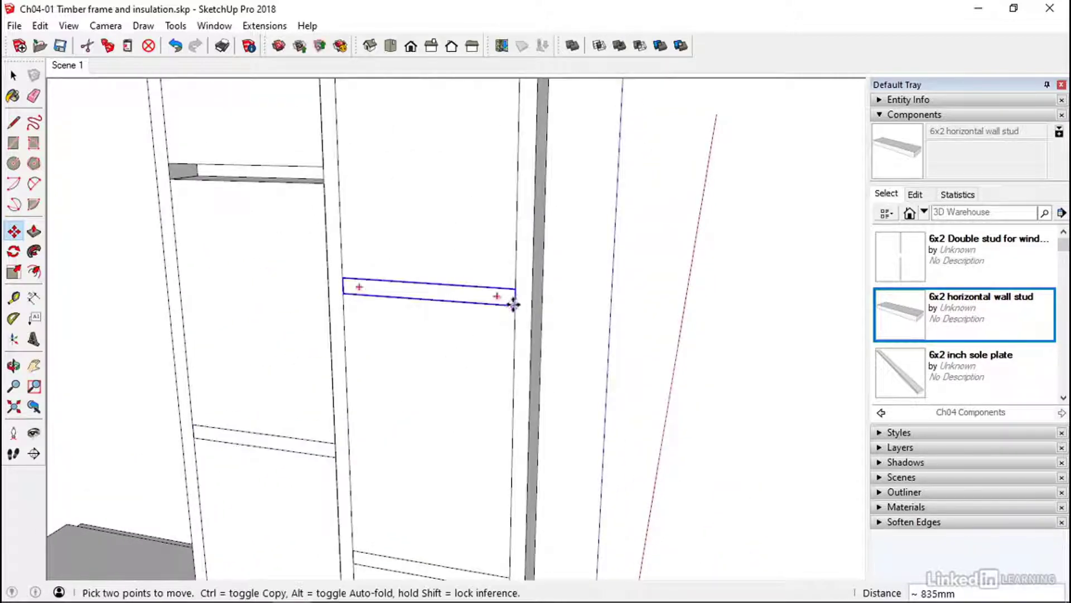
pyautogui.click(513, 304)
pyautogui.click(324, 182)
# Step: Copy the horizontal stud into the third gap of the right-hand bay and the fourth gap of the left-hand bay
pyautogui.click(329, 184)
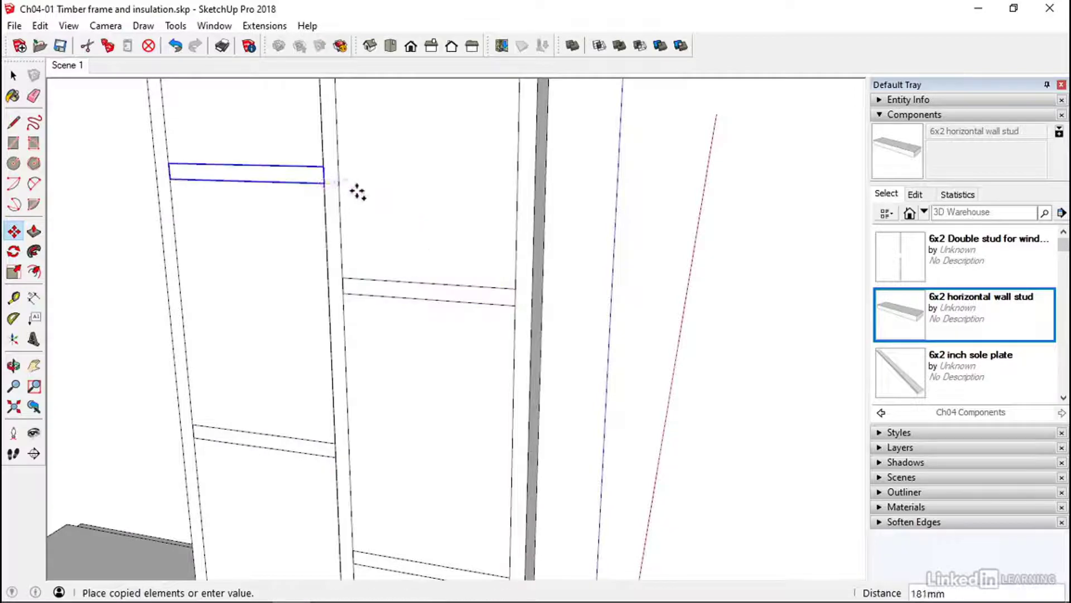
pyautogui.moveTo(357, 192); pyautogui.dragTo(531, 301, button='middle')
pyautogui.click(525, 257)
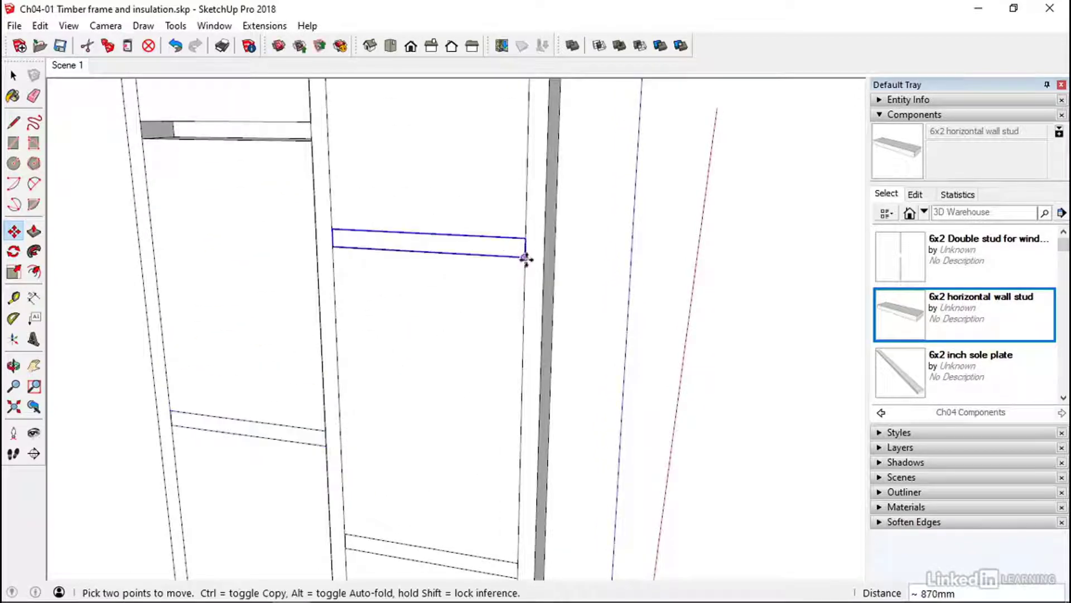
pyautogui.click(525, 258)
pyautogui.click(309, 137)
pyautogui.moveTo(308, 138); pyautogui.dragTo(342, 428, button='middle')
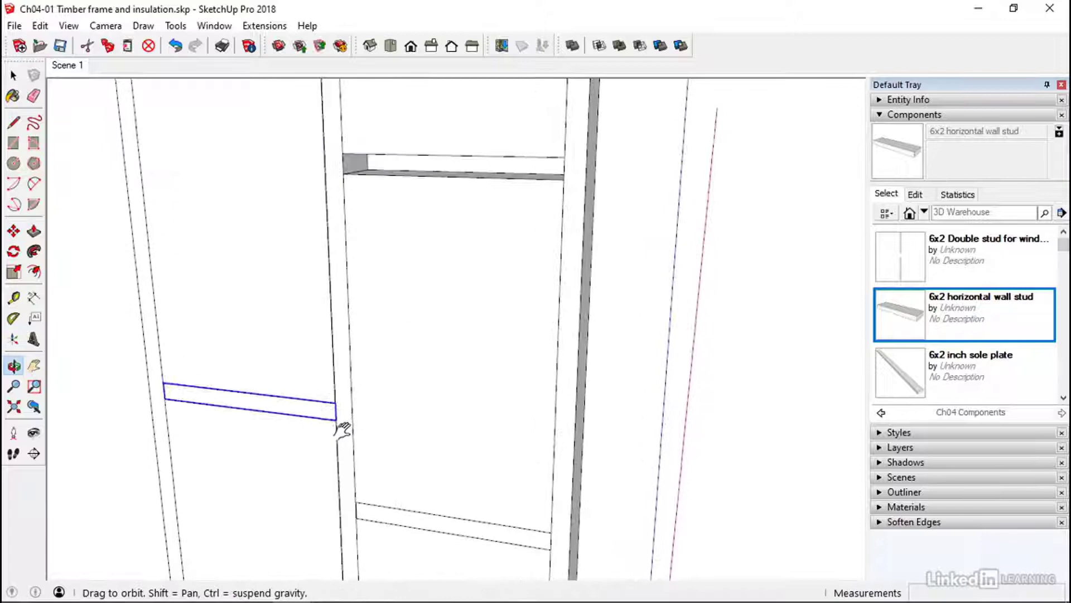
# Step: Copy the horizontal stud from the left-hand bay into the fourth gap of the right-hand bay and clear the selection
pyautogui.click(336, 419)
pyautogui.click(565, 179)
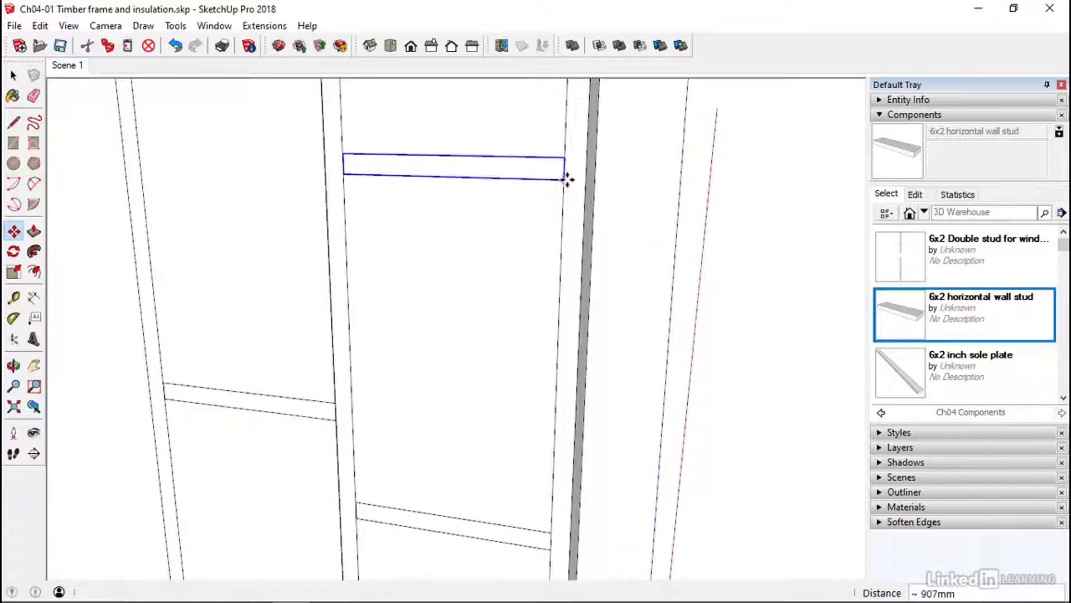
pyautogui.moveTo(567, 180); pyautogui.dragTo(527, 404, button='middle')
pyautogui.click(517, 374)
pyautogui.press('space')
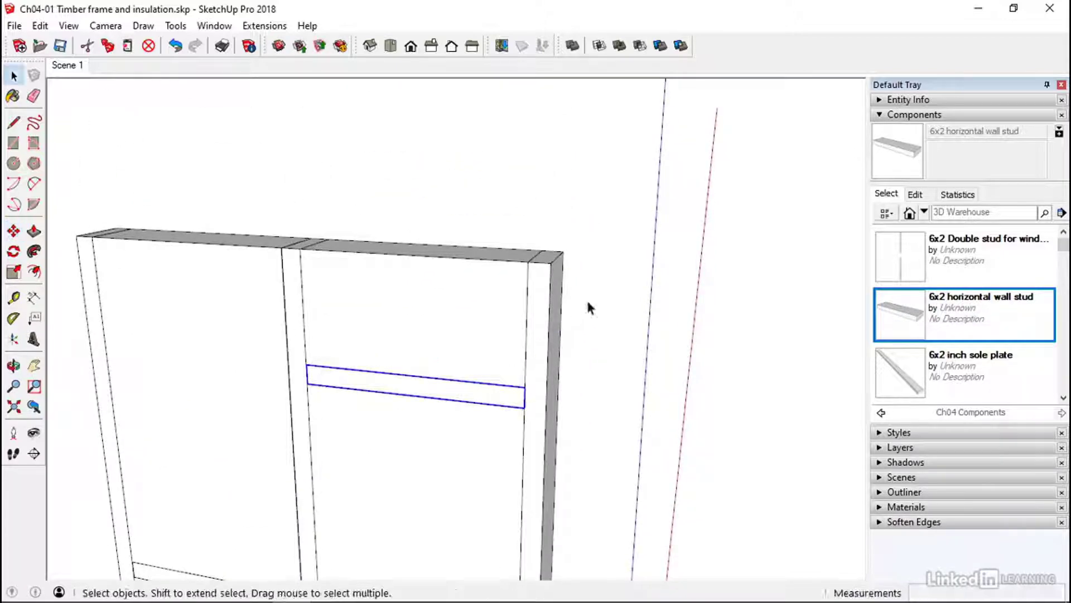
pyautogui.click(586, 304)
pyautogui.moveTo(586, 304); pyautogui.dragTo(469, 246, button='middle')
pyautogui.press('space')
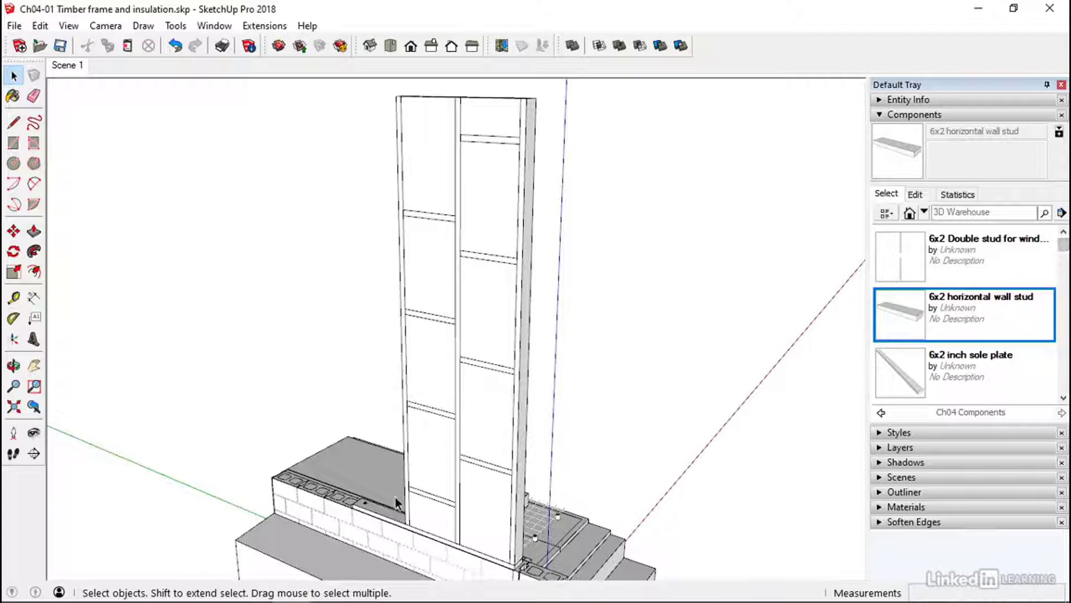
pyautogui.moveTo(1064, 248); pyautogui.dragTo(1063, 286)
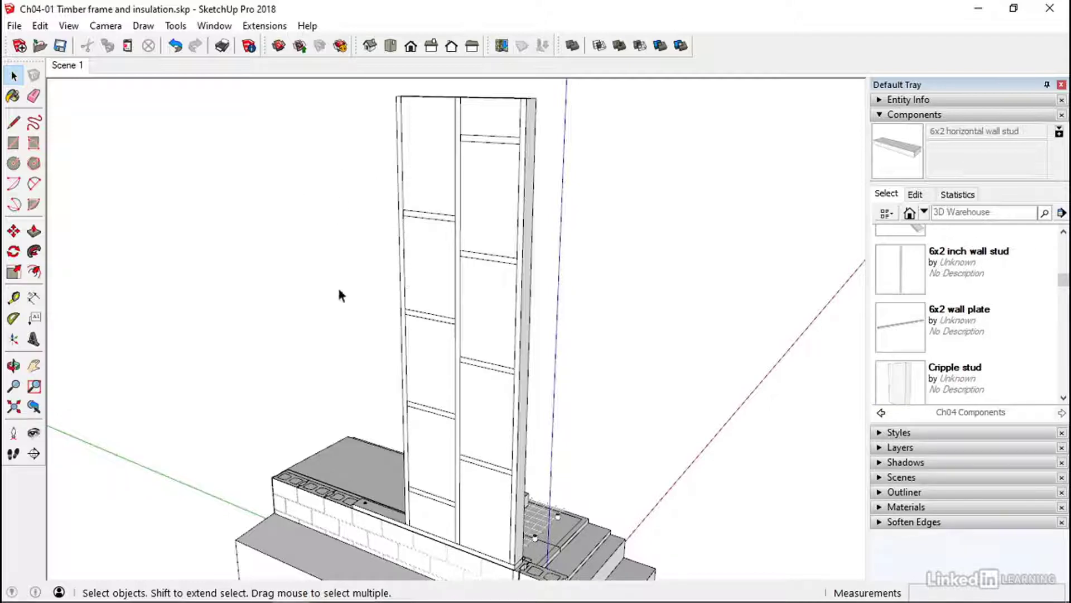
pyautogui.moveTo(564, 360); pyautogui.dragTo(474, 379, button='middle')
pyautogui.moveTo(531, 411); pyautogui.dragTo(625, 427, button='middle')
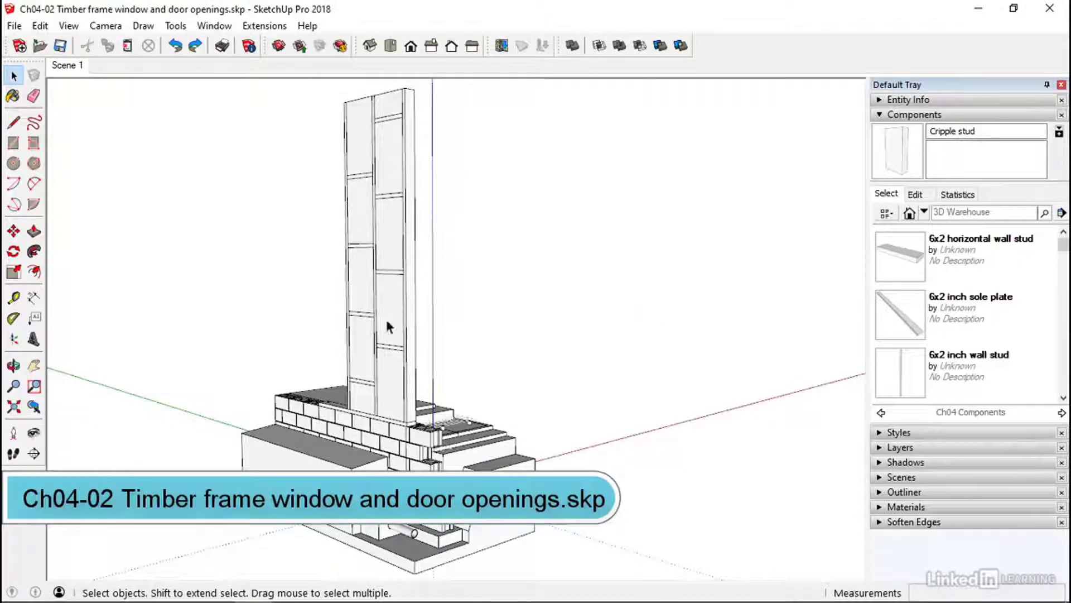
# Step: Place a Double stud for openings component on the sole plate against the outer face of the left-hand wall stud
pyautogui.moveTo(389, 326); pyautogui.dragTo(337, 249, button='middle')
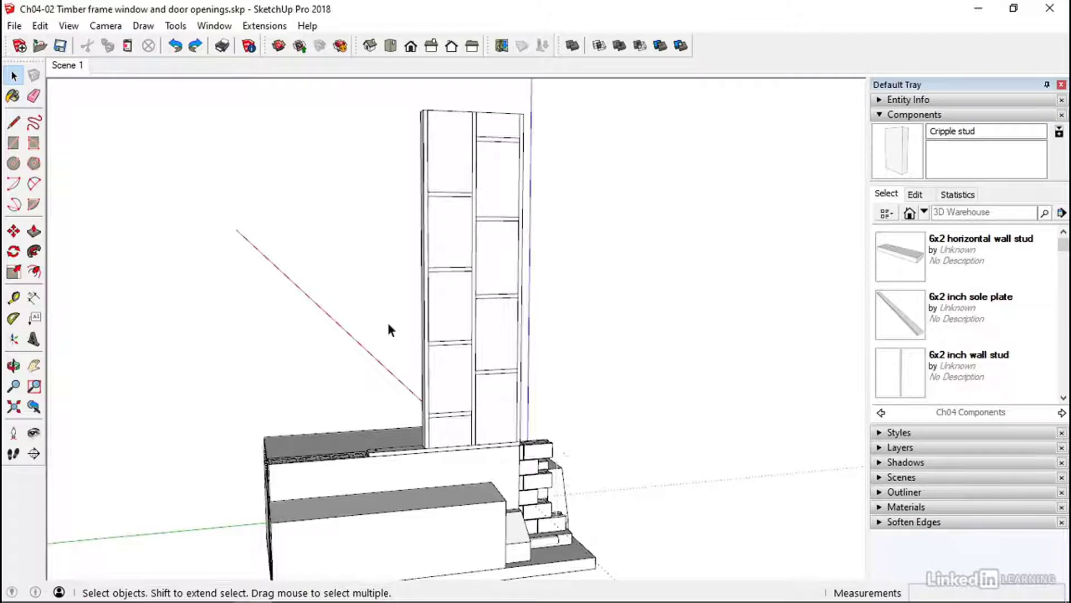
pyautogui.moveTo(474, 422); pyautogui.dragTo(482, 368, button='middle')
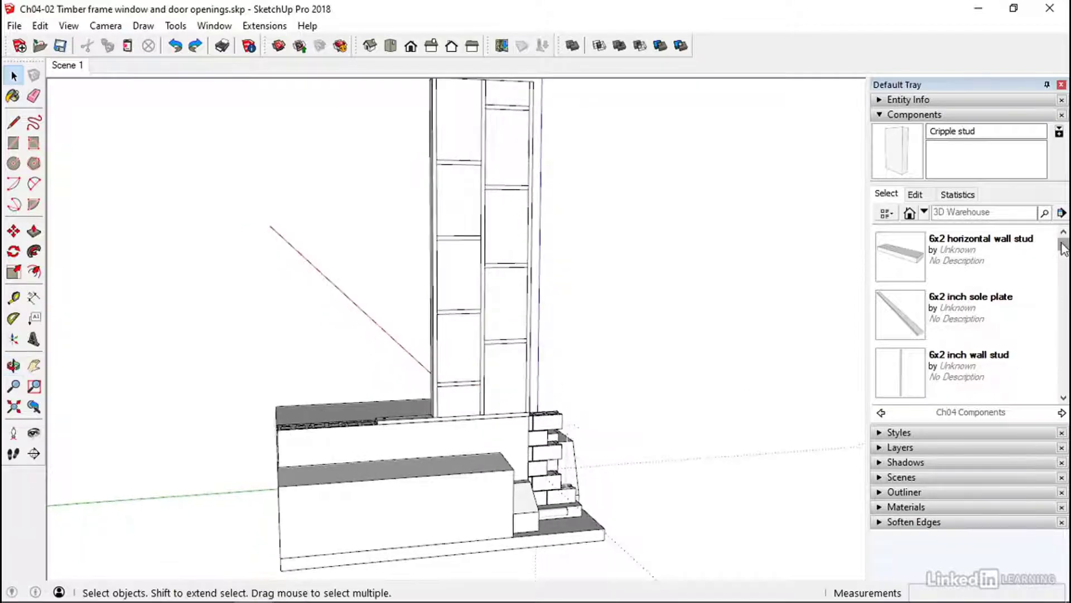
pyautogui.moveTo(1063, 245); pyautogui.dragTo(1064, 301)
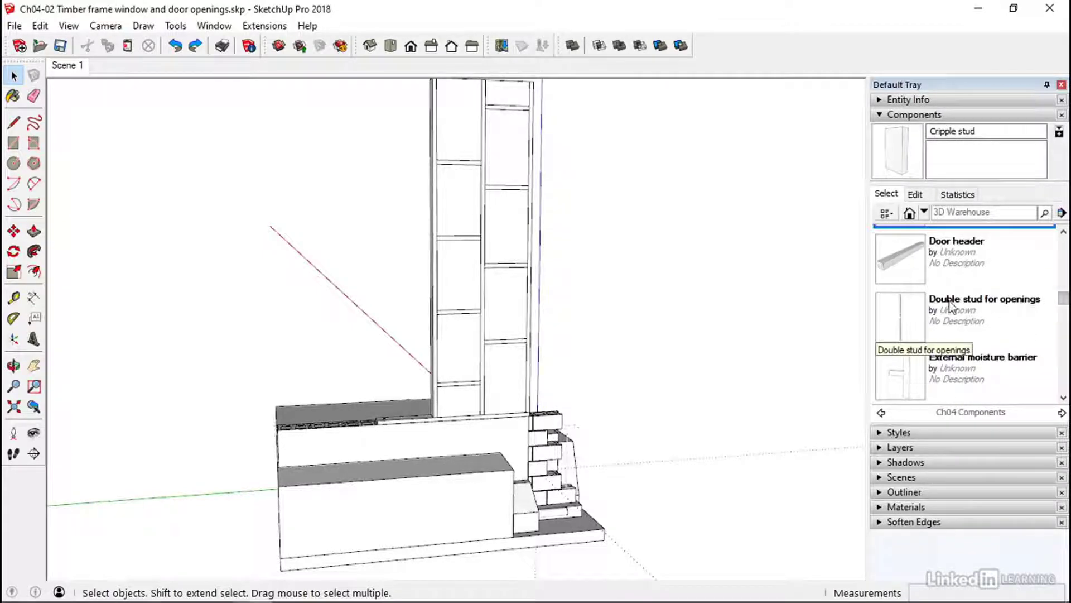
pyautogui.click(914, 330)
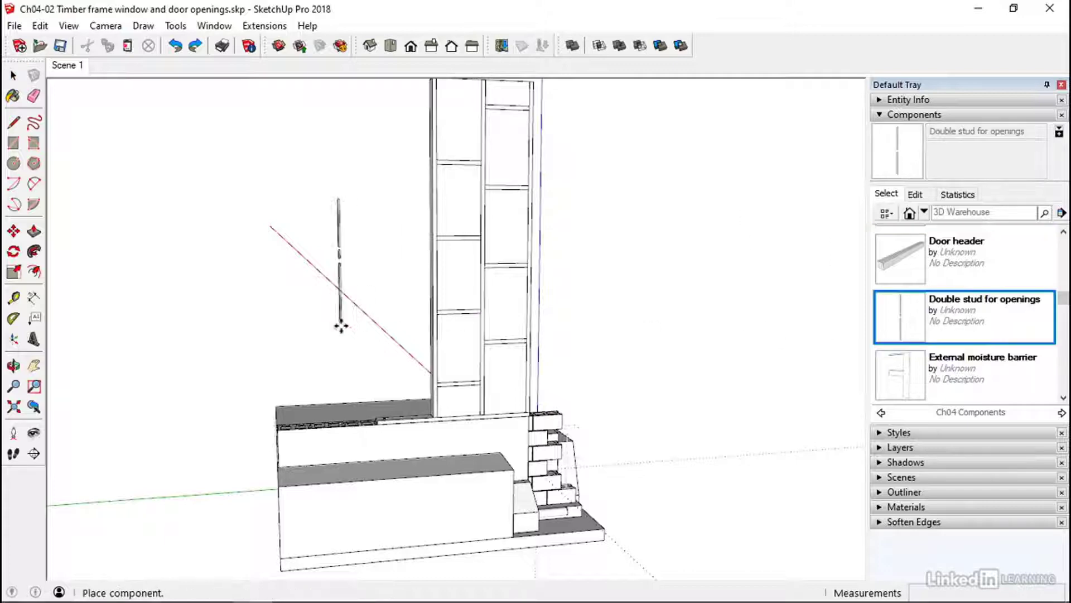
pyautogui.click(433, 418)
pyautogui.scroll(5, 433, 416)
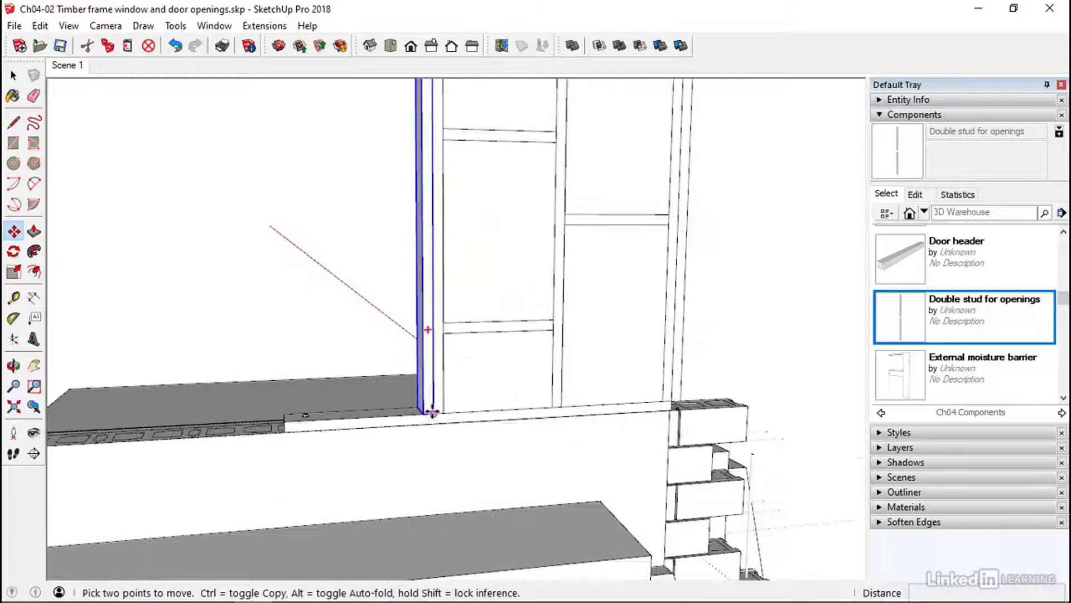
pyautogui.click(433, 416)
pyautogui.scroll(4, 433, 414)
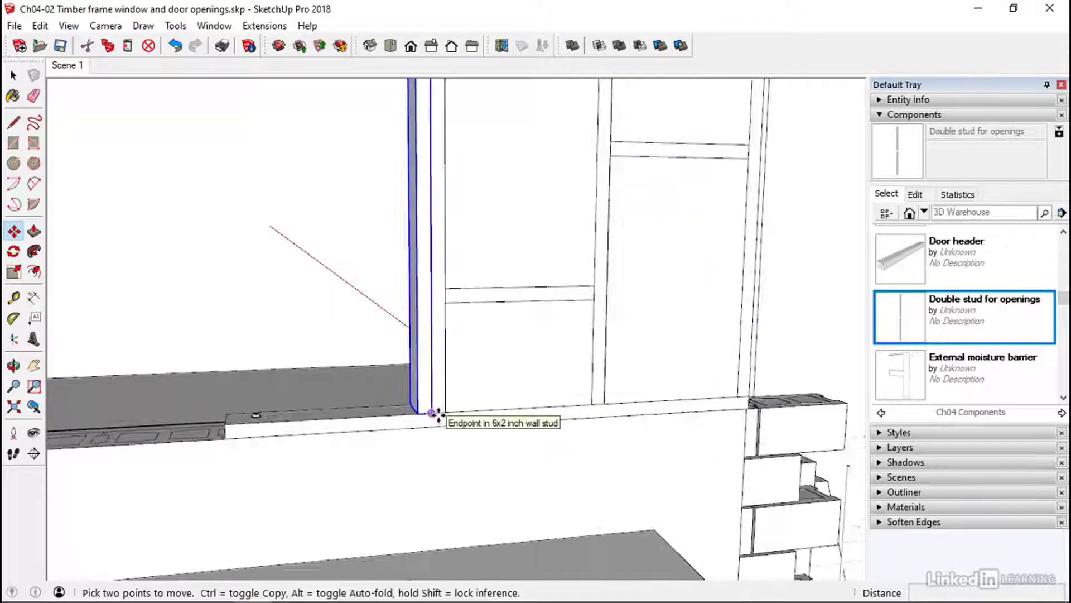
pyautogui.moveTo(389, 390); pyautogui.dragTo(476, 417, button='middle')
pyautogui.scroll(1, 421, 425)
# Step: Delete the anchor bolt from the sole plate section projecting beyond the double stud
pyautogui.press('space')
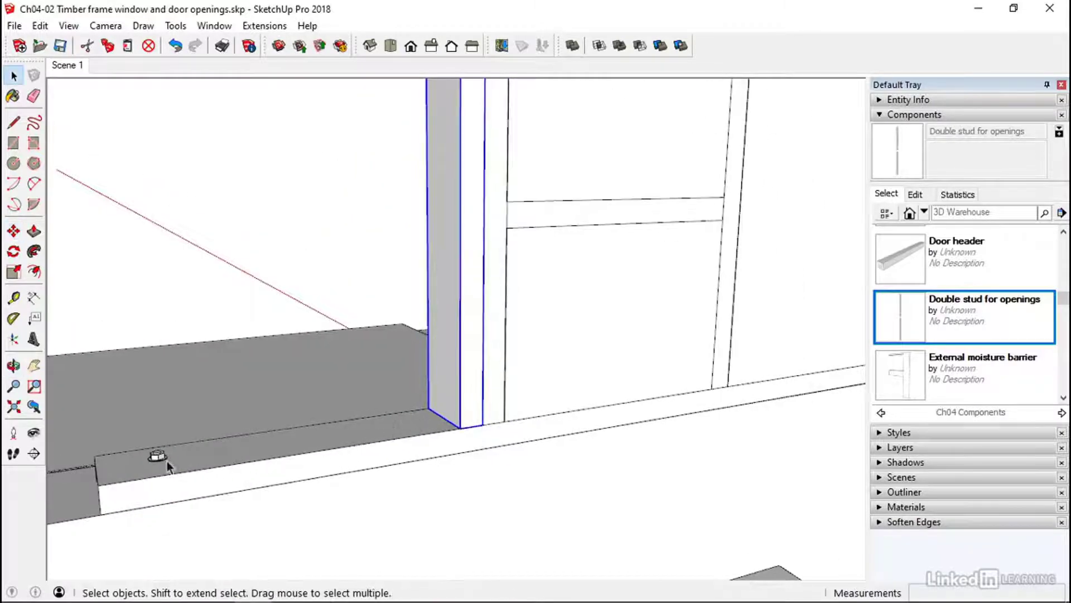
pyautogui.click(160, 455)
pyautogui.press('Delete')
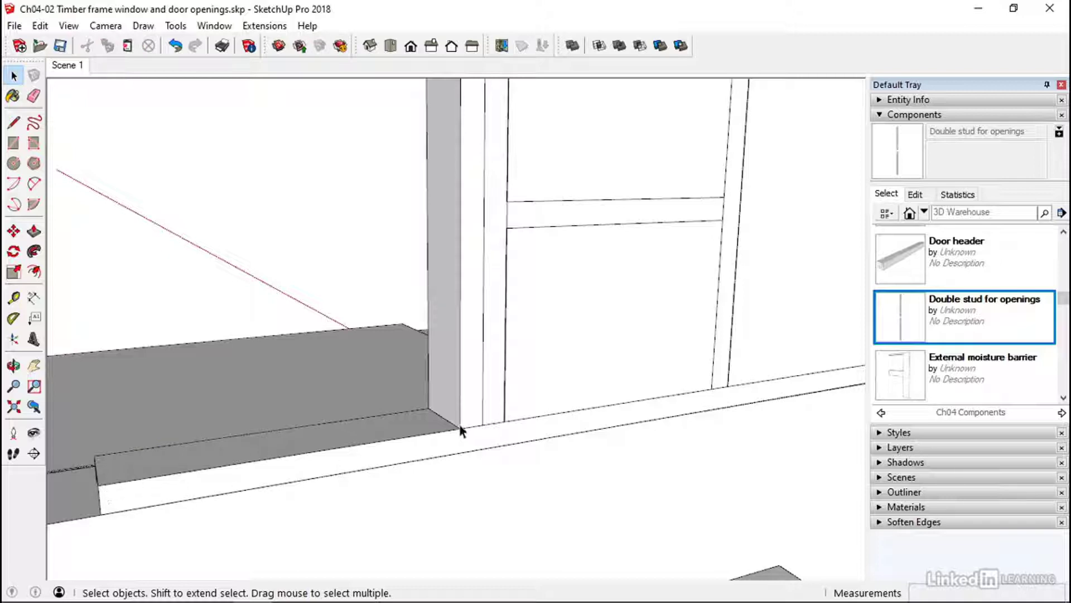
# Step: Push the sole plate's projecting end back about 660 mm, flush with the double stud, and close the component
pyautogui.moveTo(459, 428); pyautogui.dragTo(558, 393, button='middle')
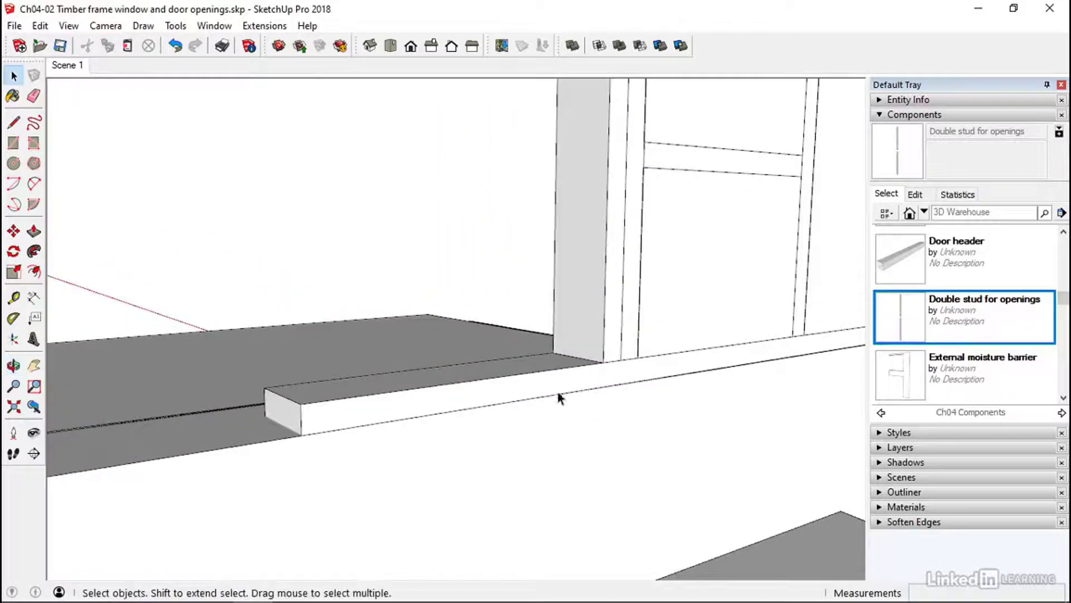
pyautogui.doubleClick(282, 415)
pyautogui.press('p')
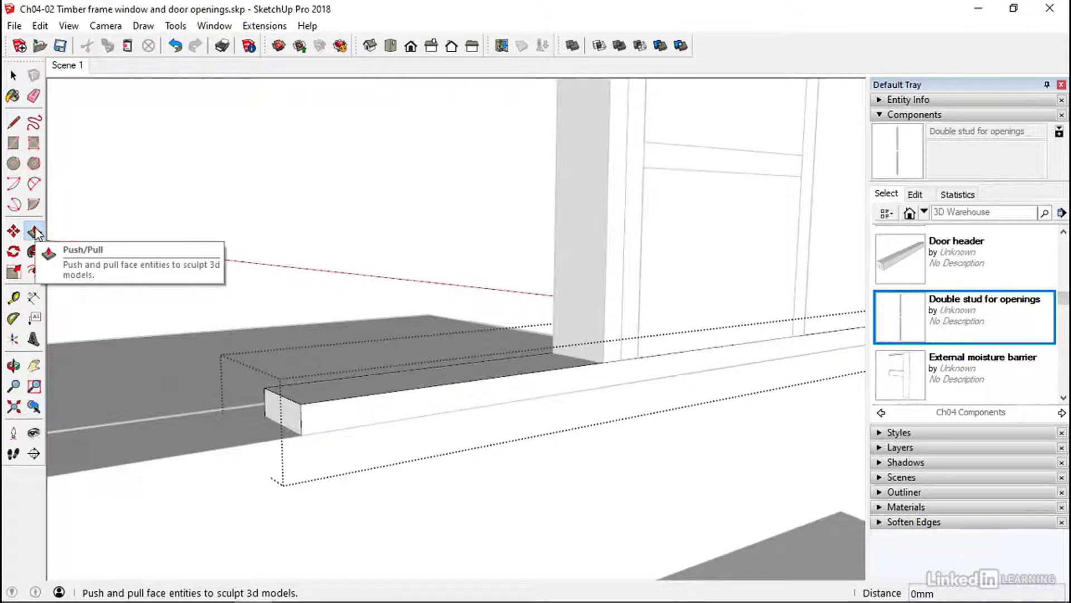
pyautogui.moveTo(281, 413); pyautogui.dragTo(582, 346)
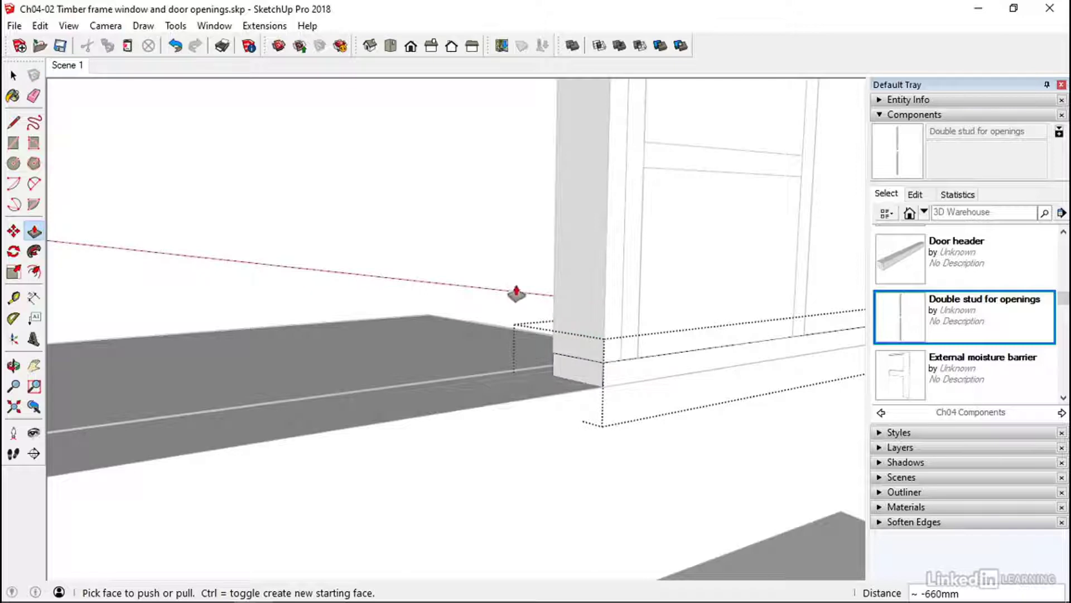
pyautogui.press('space')
pyautogui.click(502, 244)
pyautogui.moveTo(551, 334); pyautogui.dragTo(429, 417, button='middle')
pyautogui.scroll(-1, 431, 417)
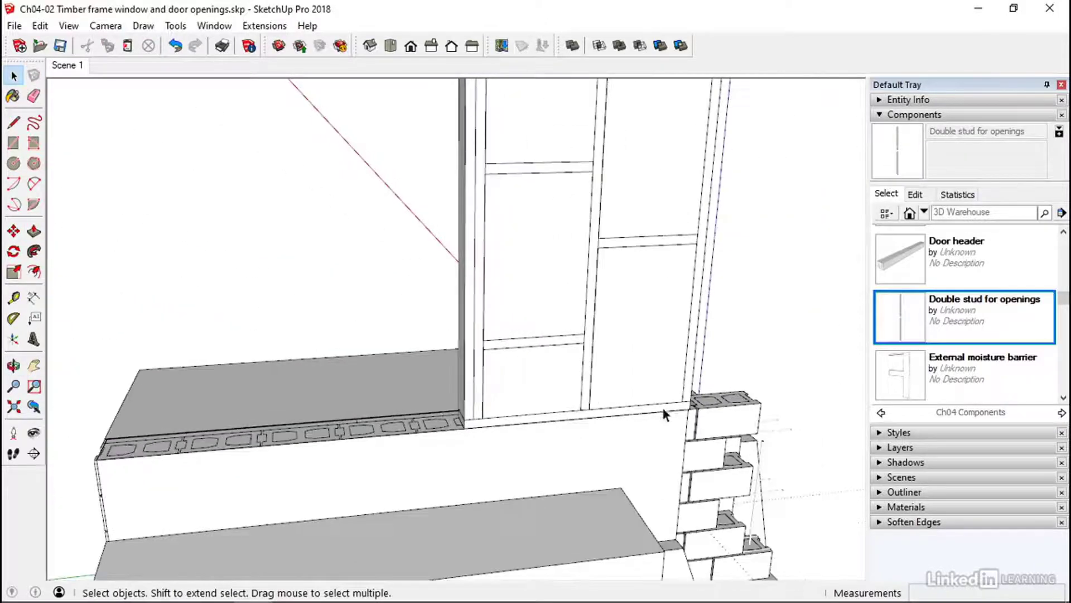
# Step: Place a Door header component in the lower notch of the double stud and clear the selection
pyautogui.moveTo(417, 359); pyautogui.dragTo(443, 372, button='middle')
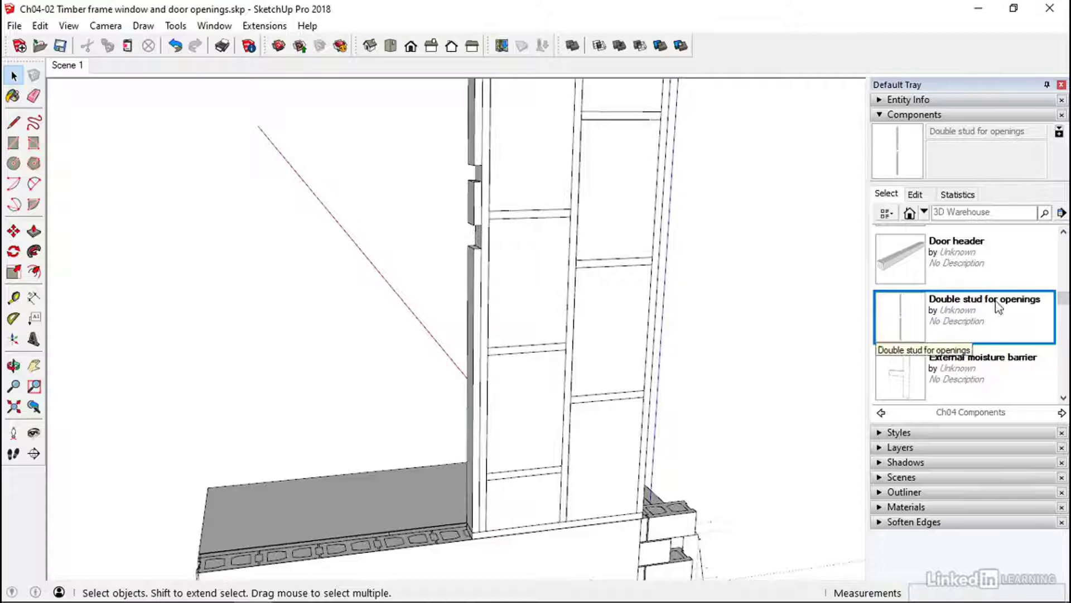
pyautogui.click(895, 248)
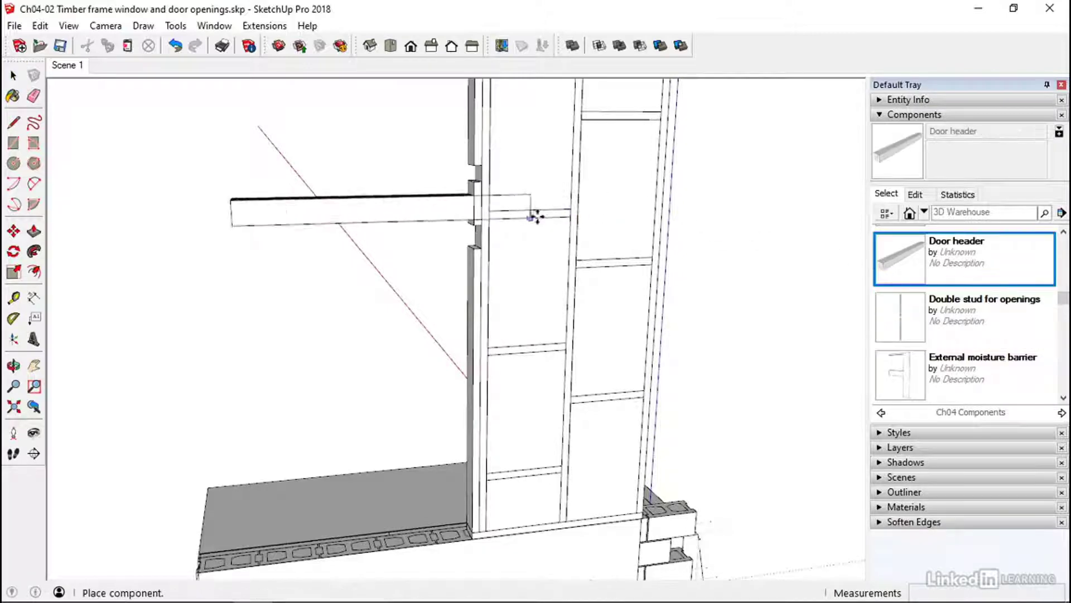
pyautogui.click(477, 241)
pyautogui.moveTo(442, 259); pyautogui.dragTo(479, 275, button='middle')
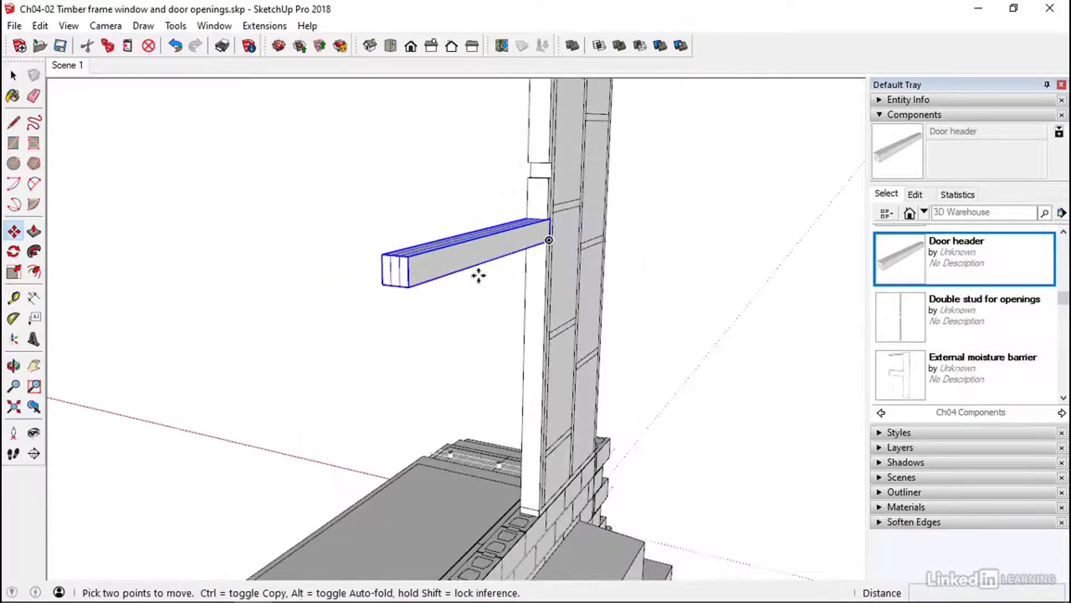
pyautogui.press('space')
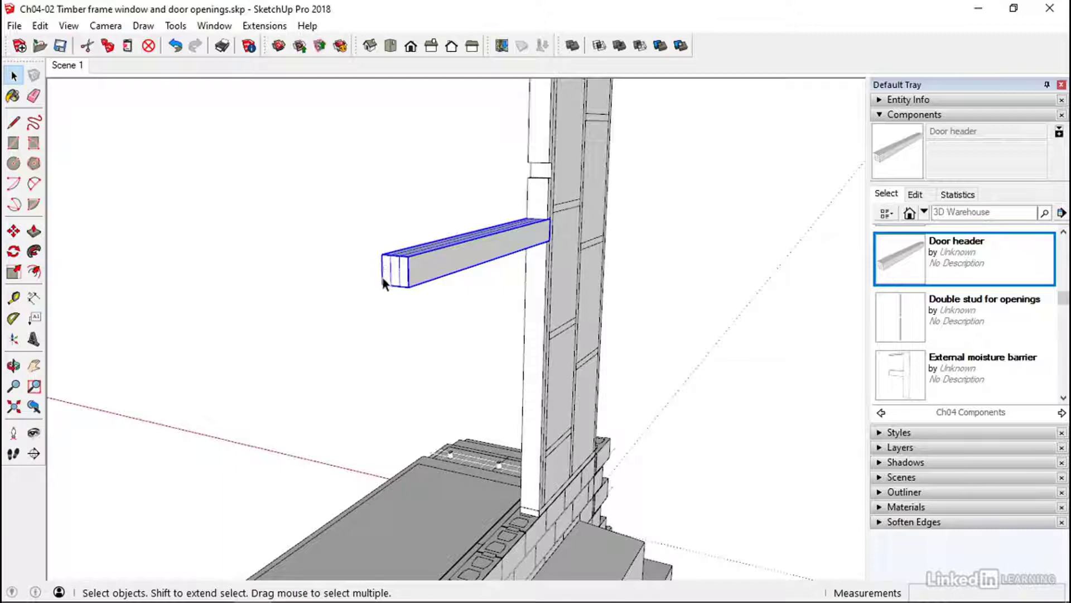
pyautogui.moveTo(472, 270); pyautogui.dragTo(445, 293, button='middle')
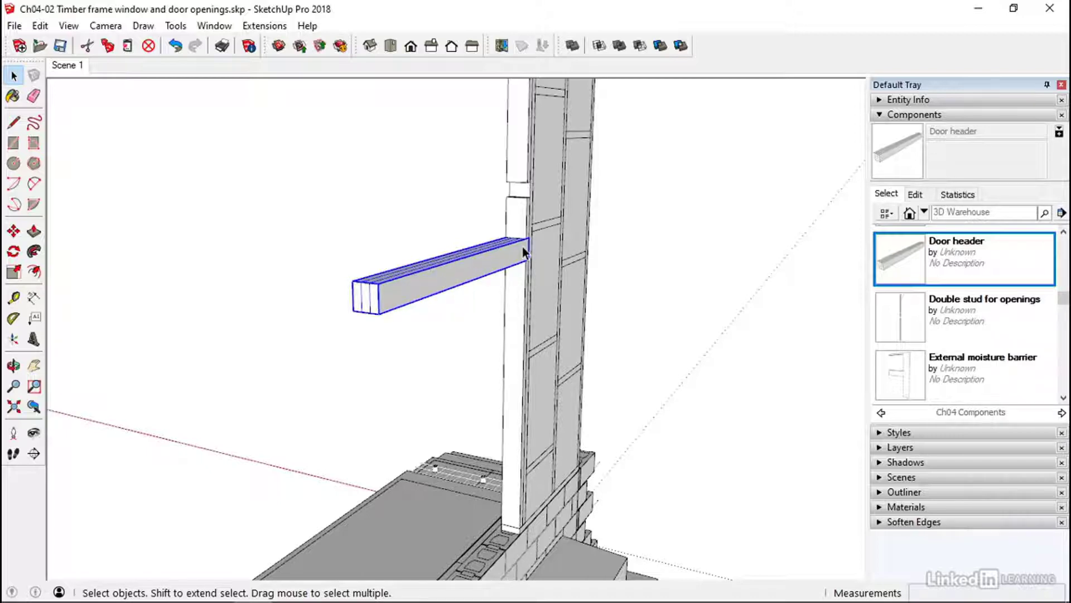
pyautogui.moveTo(495, 268)
pyautogui.mouseDown(button='middle')
pyautogui.moveTo(383, 277)
pyautogui.moveTo(359, 256)
pyautogui.moveTo(441, 260)
pyautogui.moveTo(425, 272)
pyautogui.moveTo(299, 280)
pyautogui.moveTo(504, 279)
pyautogui.moveTo(478, 266)
pyautogui.mouseUp(button='middle')
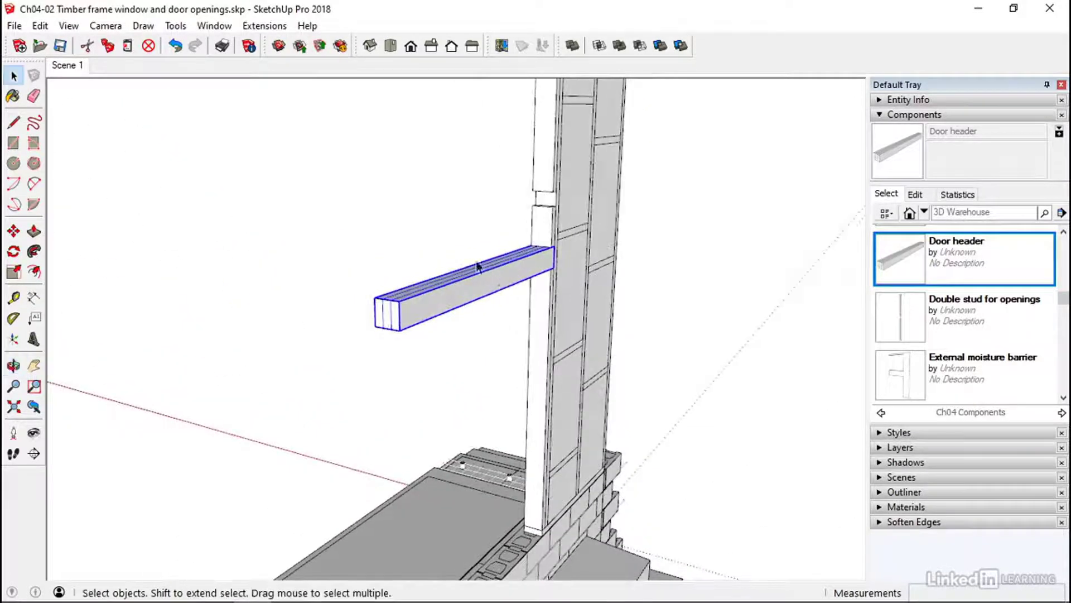
pyautogui.click(460, 243)
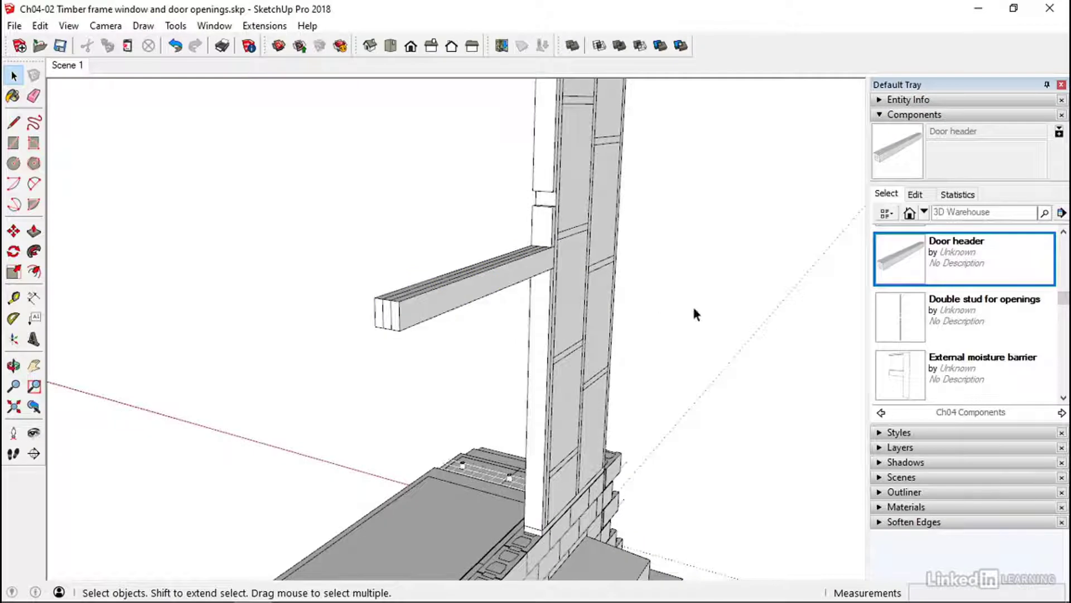
# Step: Place a Window sill stud component in the upper notch of the double stud, above the door header
pyautogui.moveTo(1065, 306); pyautogui.dragTo(1064, 385)
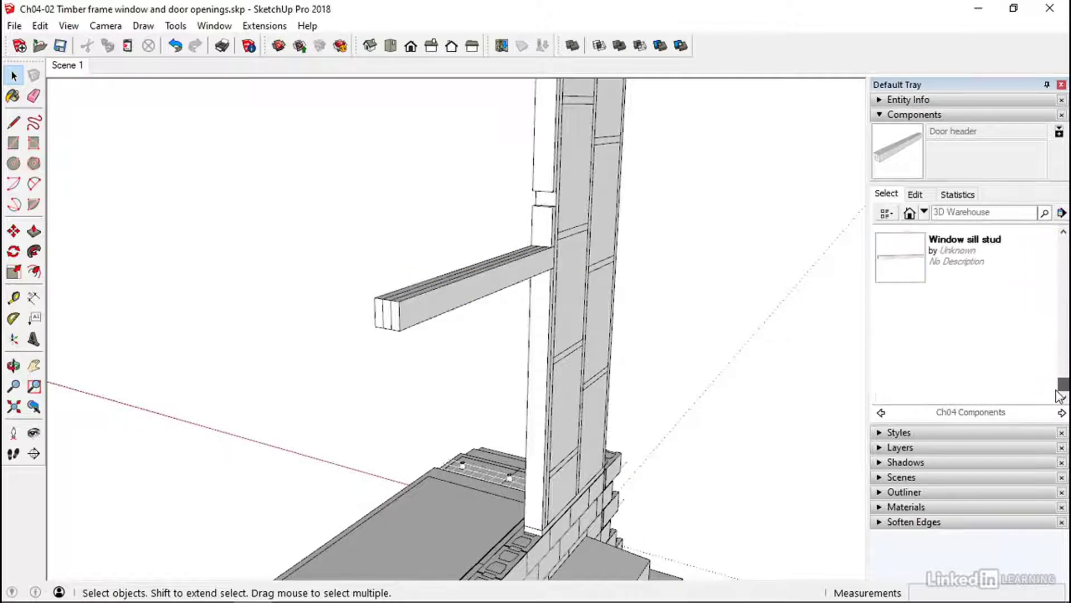
pyautogui.click(921, 256)
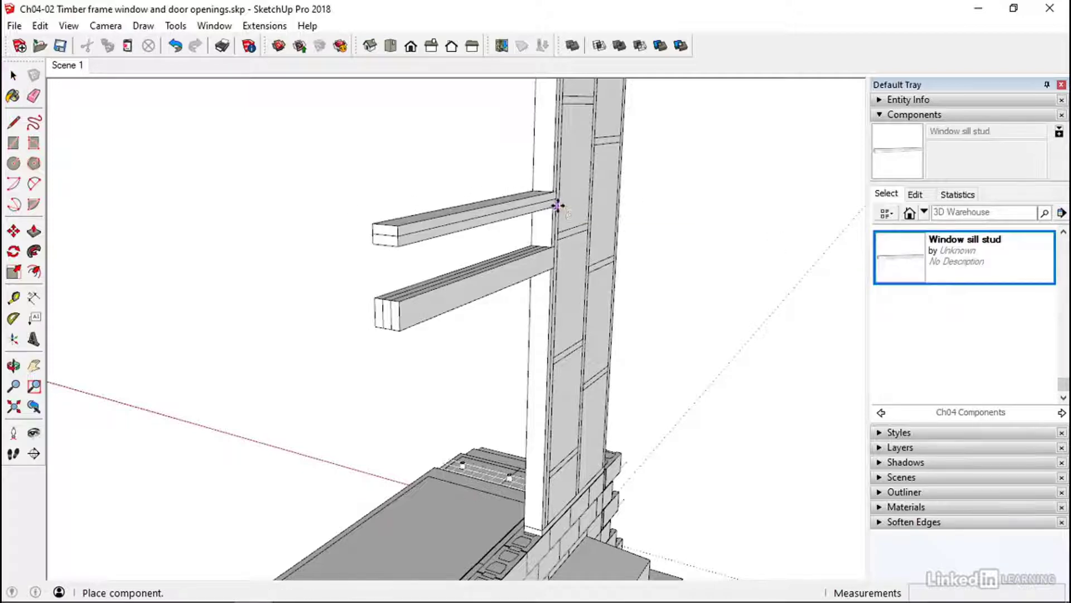
pyautogui.click(558, 206)
pyautogui.moveTo(559, 211); pyautogui.dragTo(303, 223, button='middle')
pyautogui.scroll(5, 406, 210)
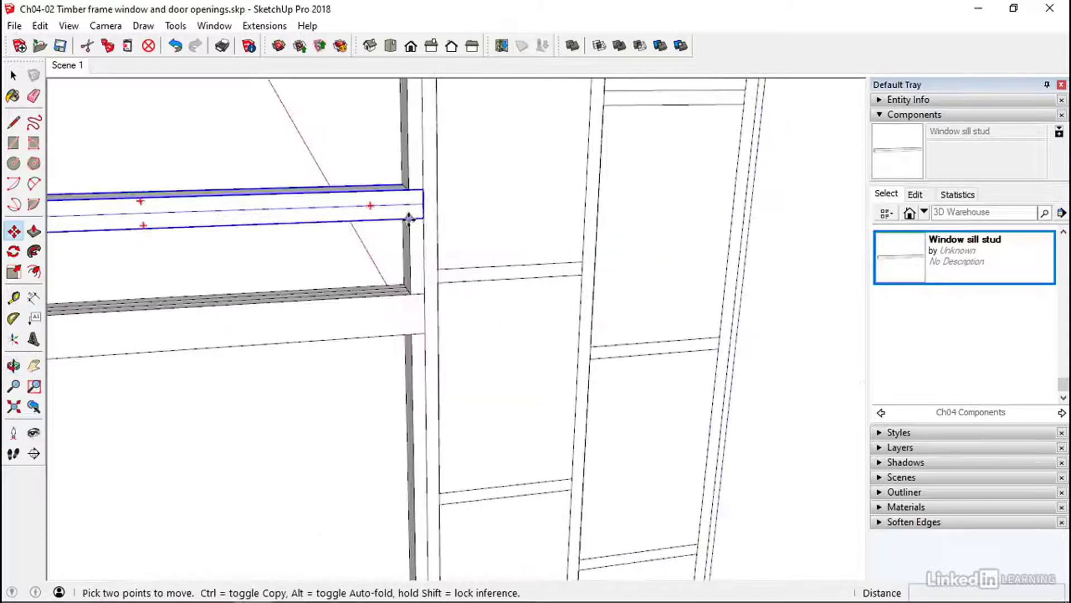
pyautogui.moveTo(419, 227); pyautogui.dragTo(651, 244, button='middle')
pyautogui.press('space')
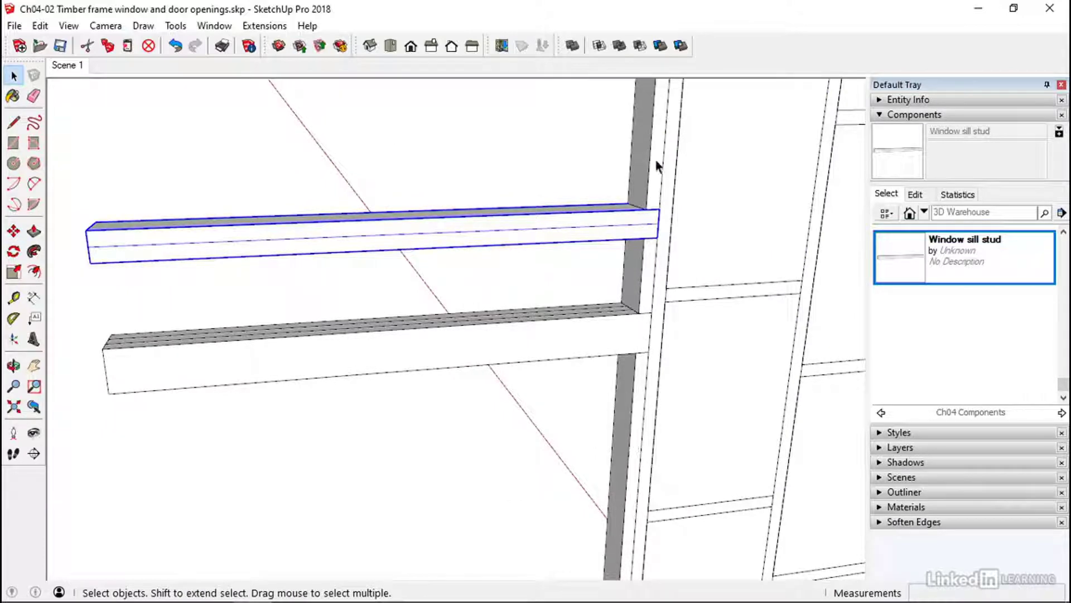
# Step: Place a Mineral wool insulation component between the door header and window sill stud, against the double stud
pyautogui.scroll(-3, 697, 234)
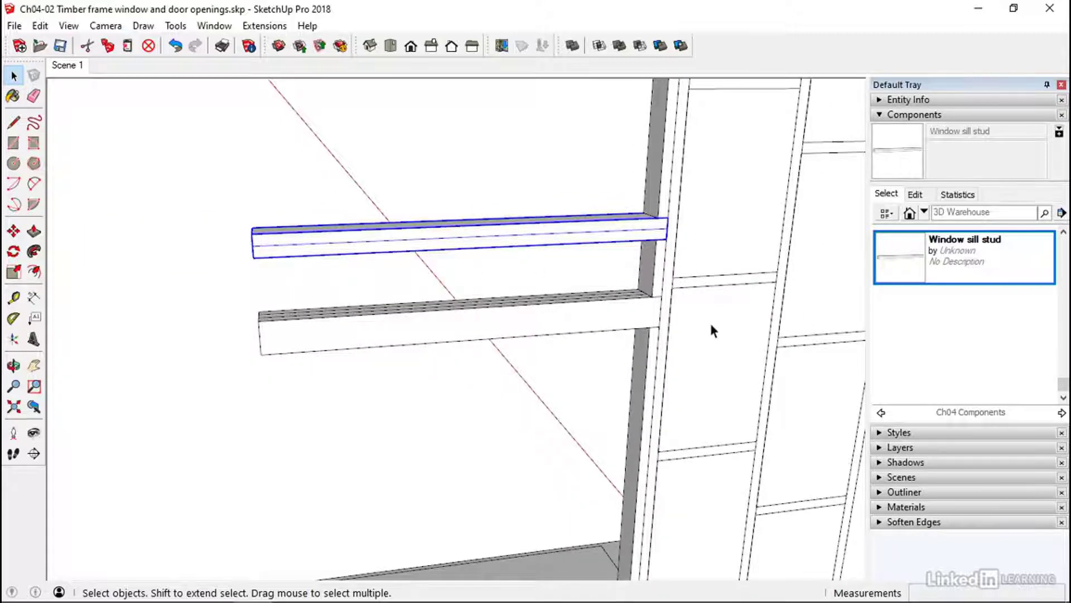
pyautogui.moveTo(711, 328); pyautogui.dragTo(491, 310, button='middle')
pyautogui.moveTo(1064, 384); pyautogui.dragTo(1064, 344)
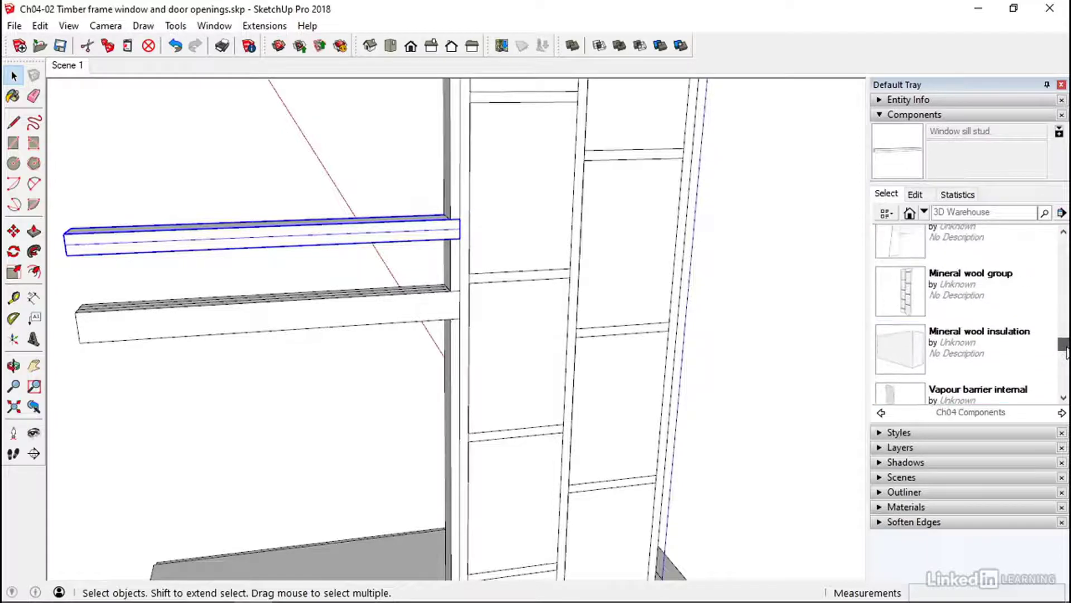
pyautogui.click(912, 366)
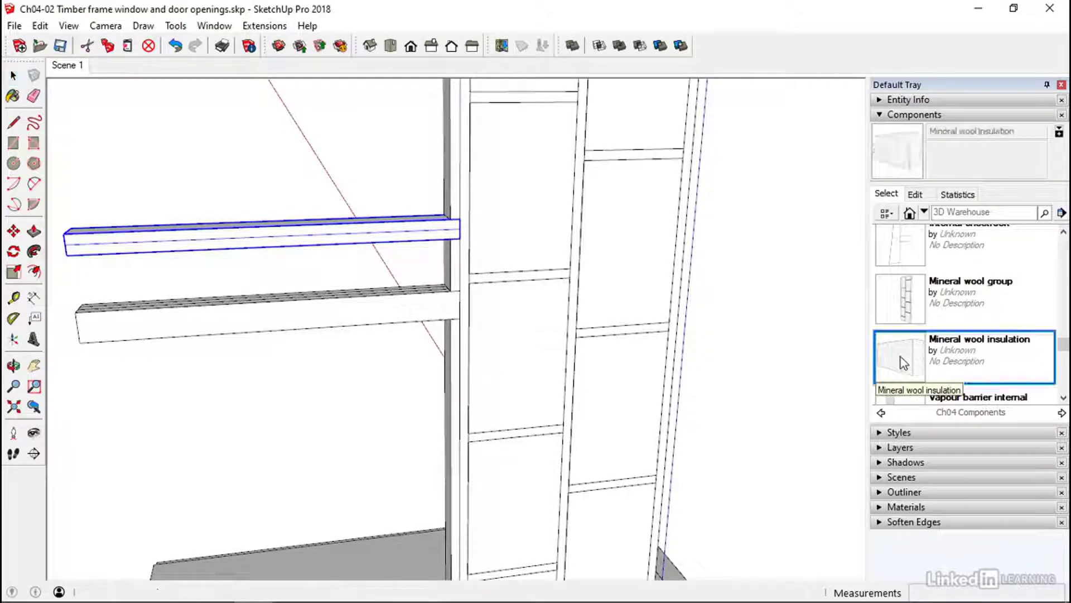
pyautogui.click(452, 291)
pyautogui.moveTo(452, 290); pyautogui.dragTo(437, 313, button='middle')
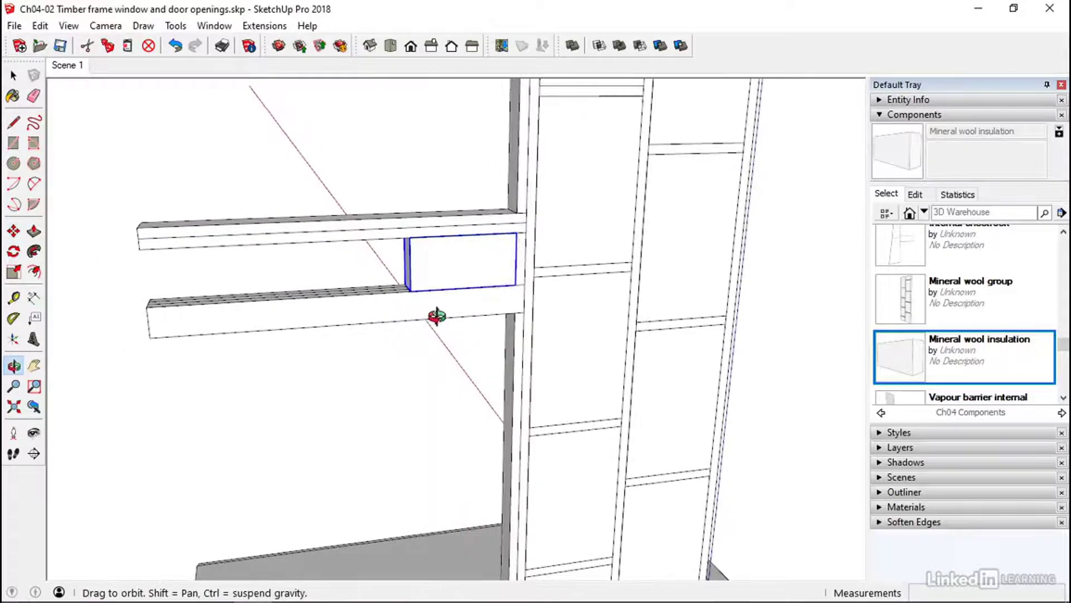
# Step: Place a Cripple stud component between the door header and window sill stud and move it against the insulation's free end
pyautogui.moveTo(1064, 349); pyautogui.dragTo(1065, 287)
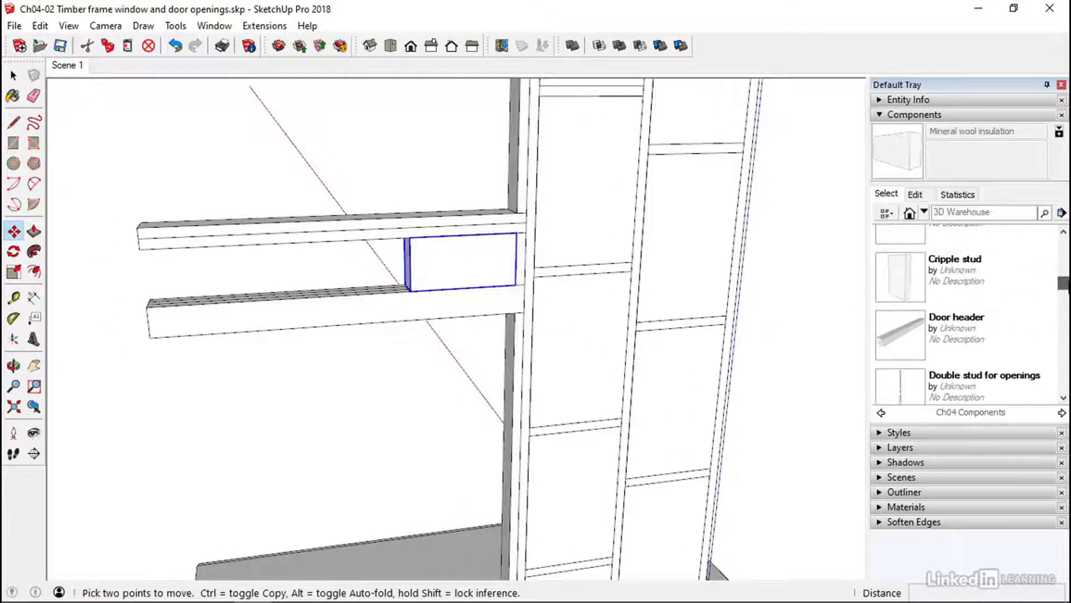
pyautogui.click(909, 293)
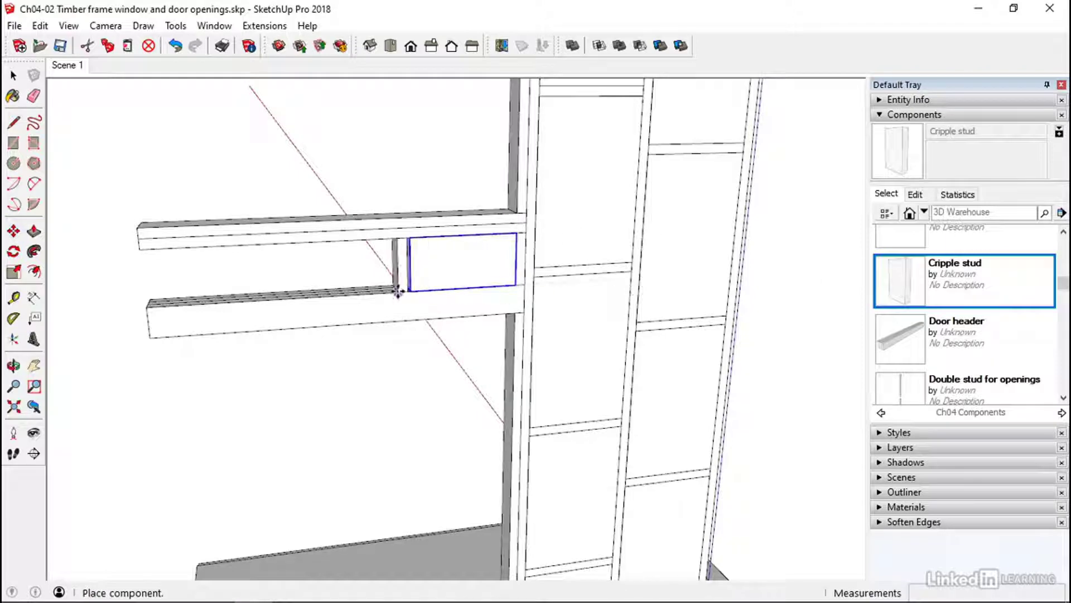
pyautogui.click(398, 290)
pyautogui.scroll(6, 398, 293)
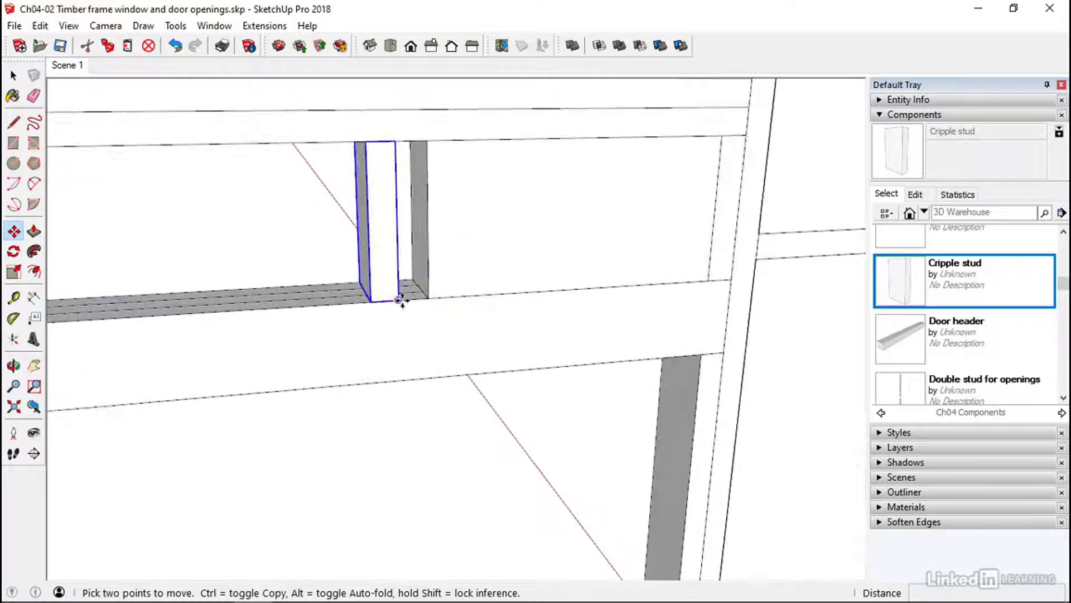
pyautogui.click(398, 301)
pyautogui.click(429, 299)
pyautogui.press('space')
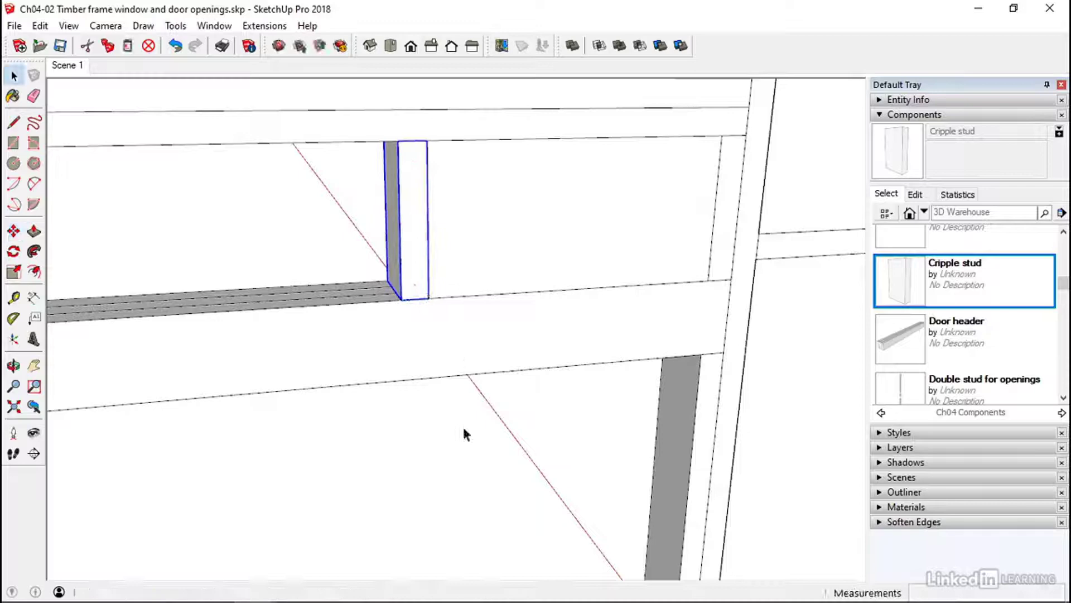
pyautogui.click(466, 435)
# Step: Copy the insulation and cripple stud together about 610 mm along the door header, butting against the existing cripple stud
pyautogui.moveTo(550, 306); pyautogui.dragTo(586, 265, button='middle')
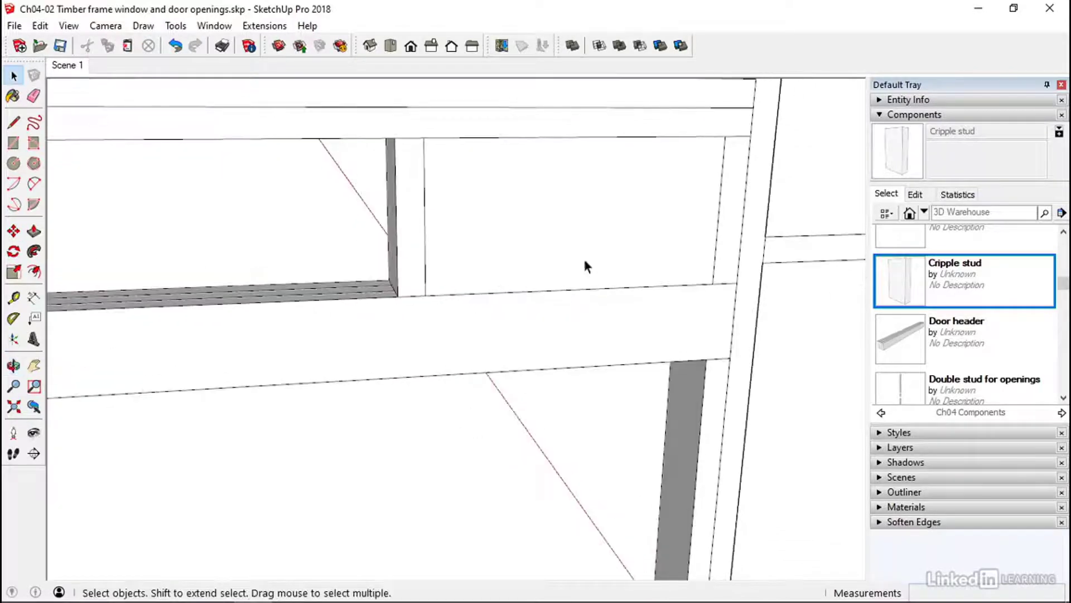
pyautogui.click(544, 237)
pyautogui.keyDown('shift'); pyautogui.click(419, 235); pyautogui.keyUp('shift')
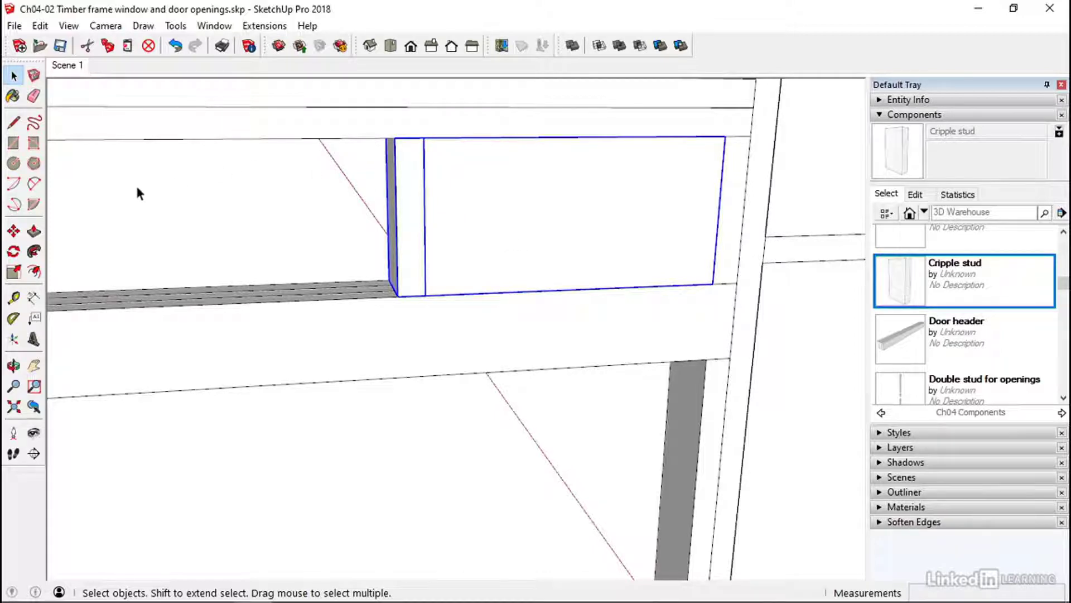
pyautogui.click(13, 230)
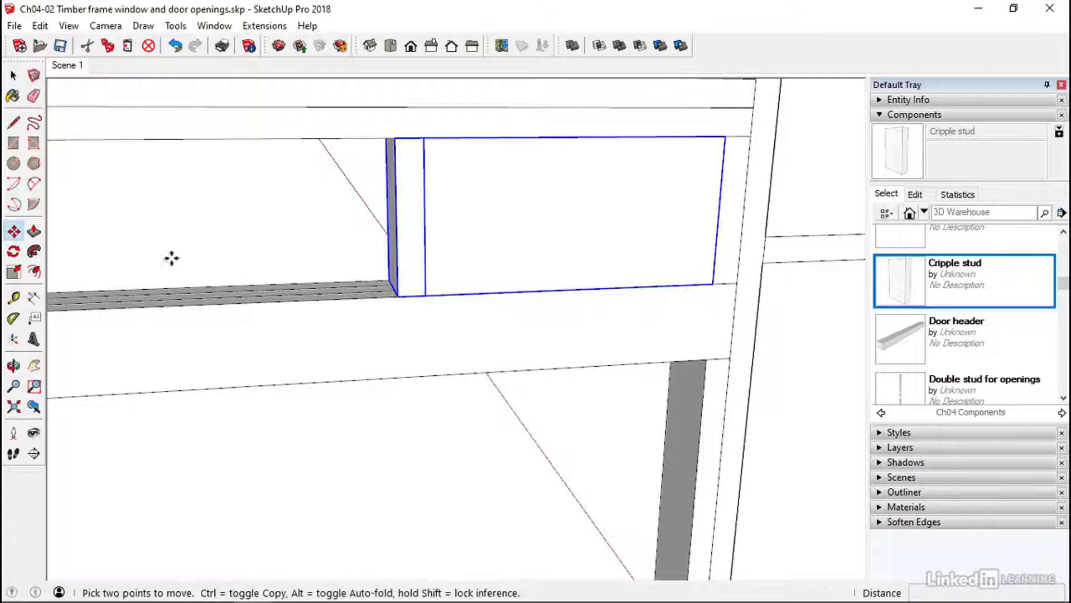
pyautogui.press('ctrl')
pyautogui.click(716, 285)
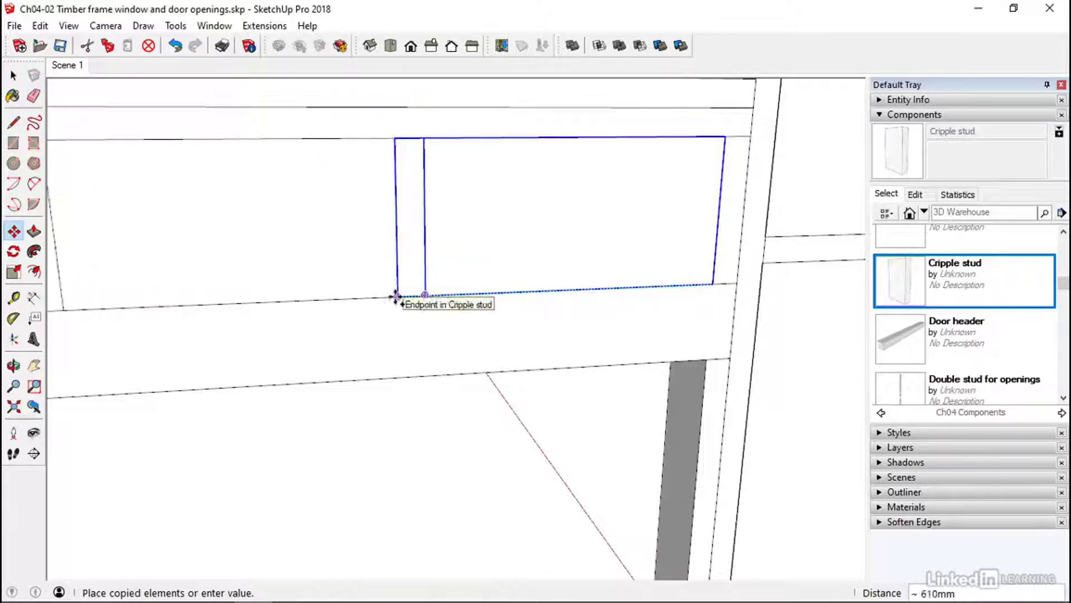
pyautogui.click(395, 297)
# Step: Repeat the insulation and cripple stud copy as a *2 array along the rest of the door header
pyautogui.moveTo(371, 303); pyautogui.dragTo(692, 289, button='middle')
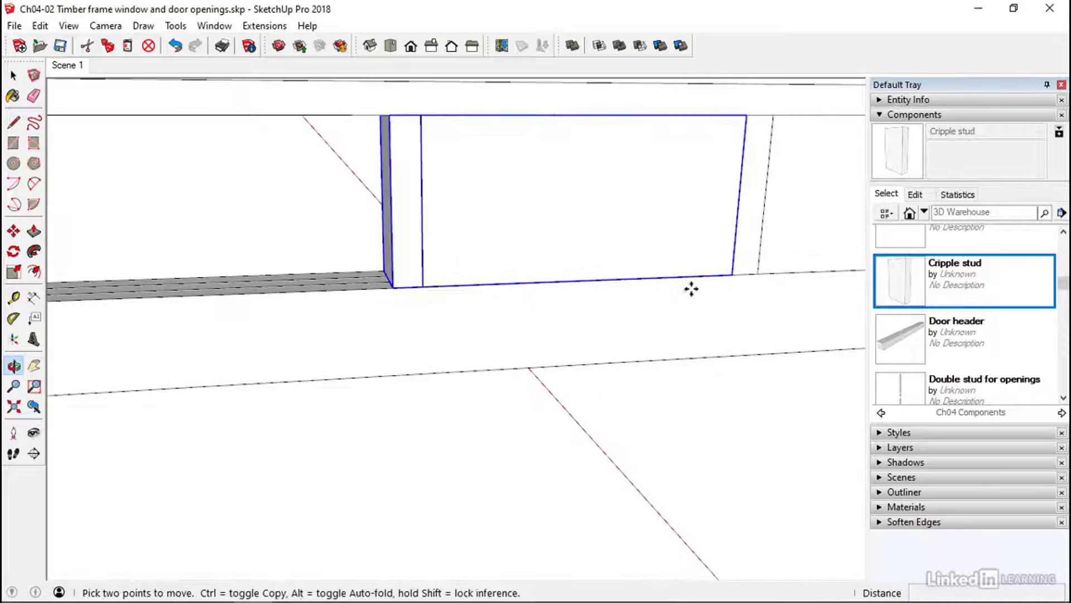
pyautogui.scroll(-2, 691, 288)
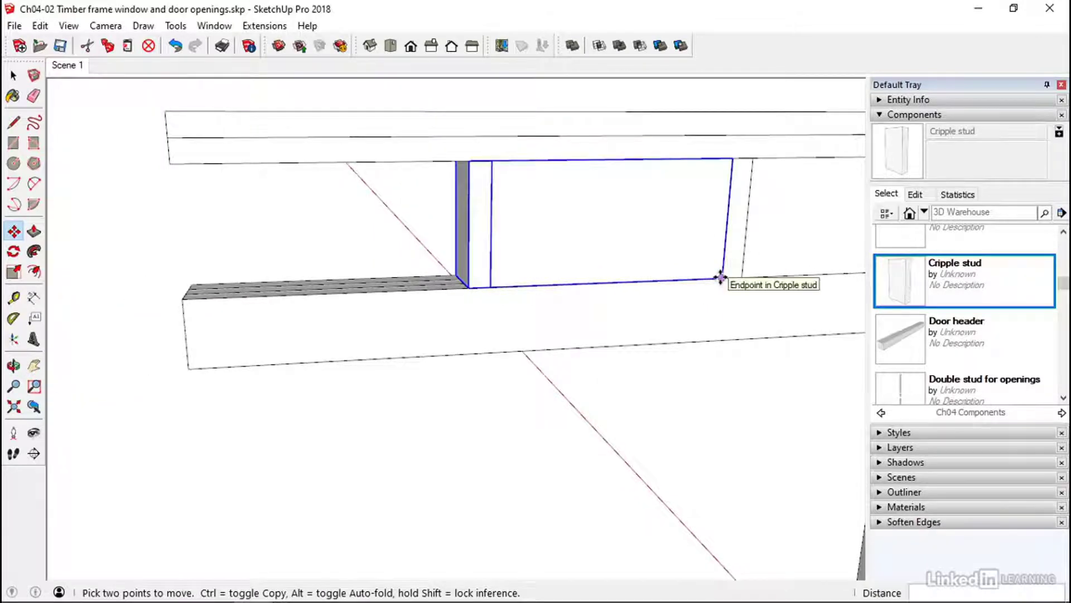
pyautogui.write('*2')
pyautogui.press('Return')
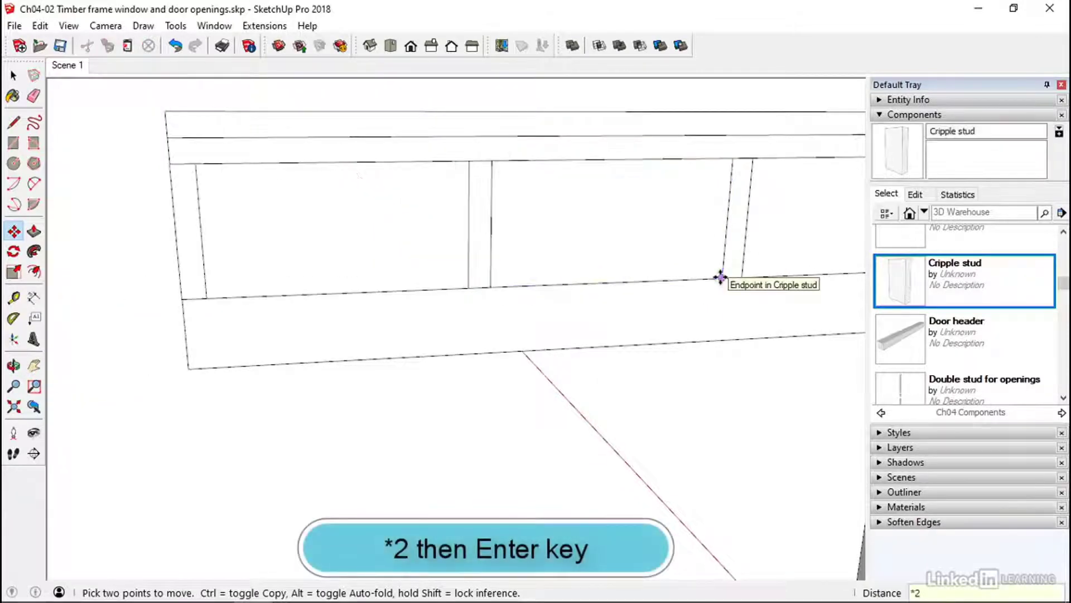
pyautogui.press('space')
# Step: Place a 6x2 wall plate component on top of the wall studs, starting at the wall's outer top corner
pyautogui.moveTo(275, 371); pyautogui.dragTo(229, 263, button='middle')
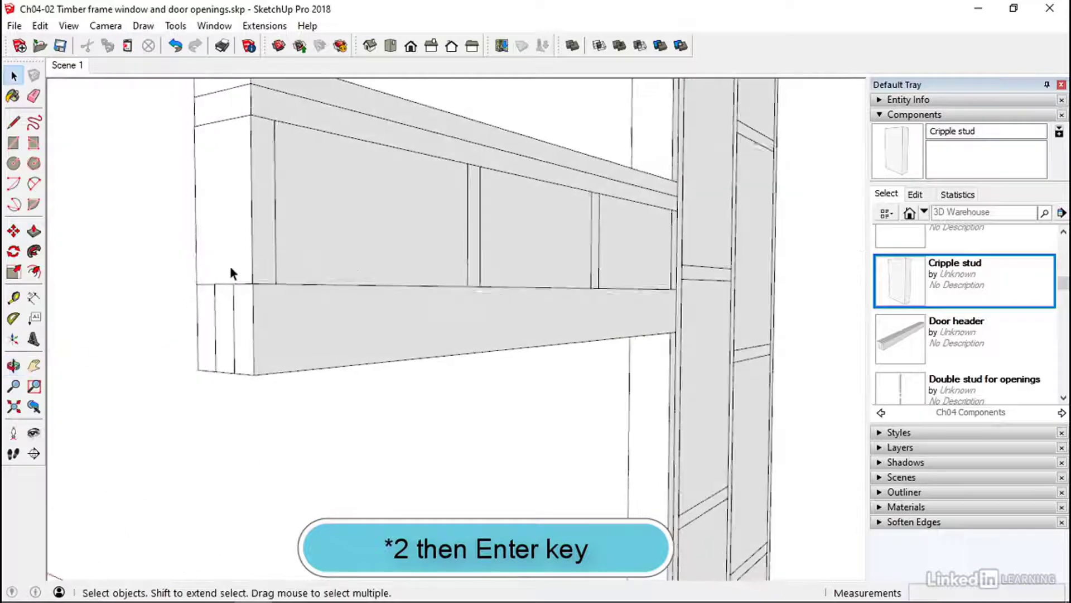
pyautogui.scroll(2, 240, 285)
pyautogui.moveTo(252, 308); pyautogui.dragTo(234, 333, button='middle')
pyautogui.scroll(-3, 146, 305)
pyautogui.scroll(-2, 233, 334)
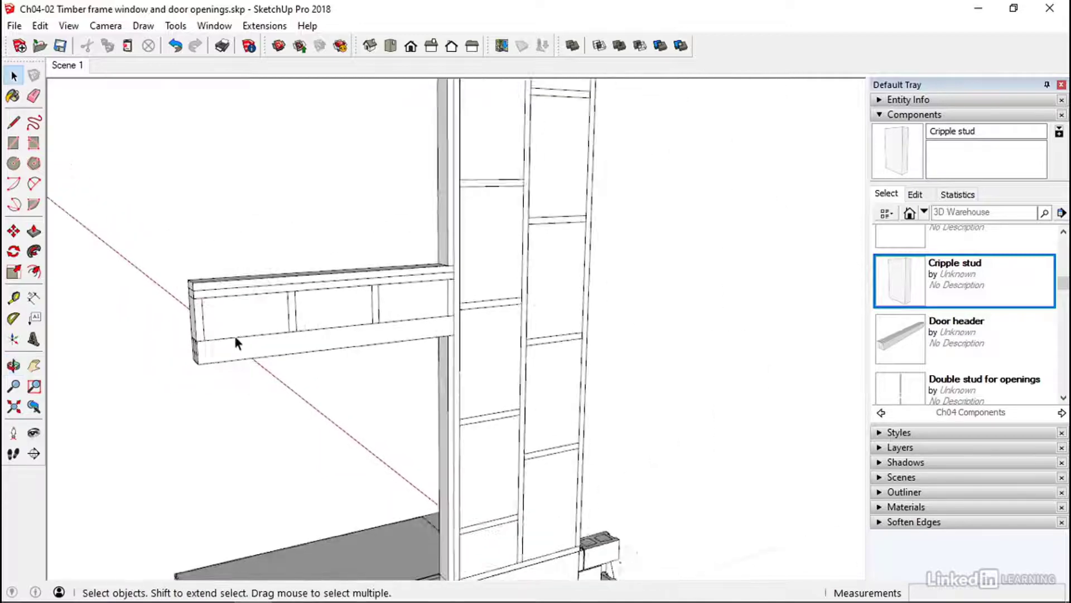
pyautogui.moveTo(375, 306); pyautogui.dragTo(461, 303, button='middle')
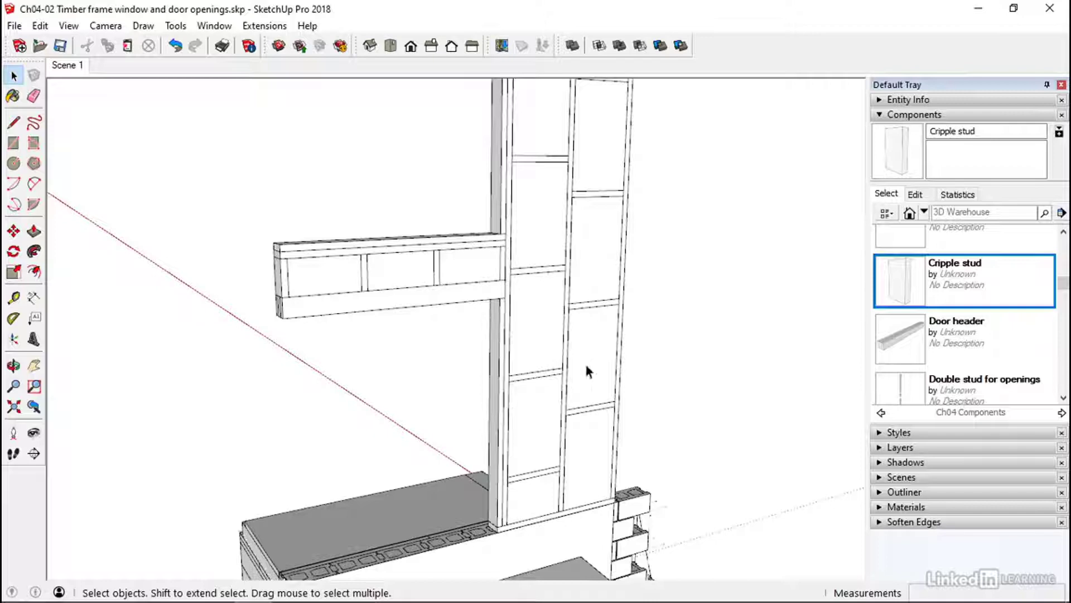
pyautogui.moveTo(586, 366); pyautogui.dragTo(674, 319, button='middle')
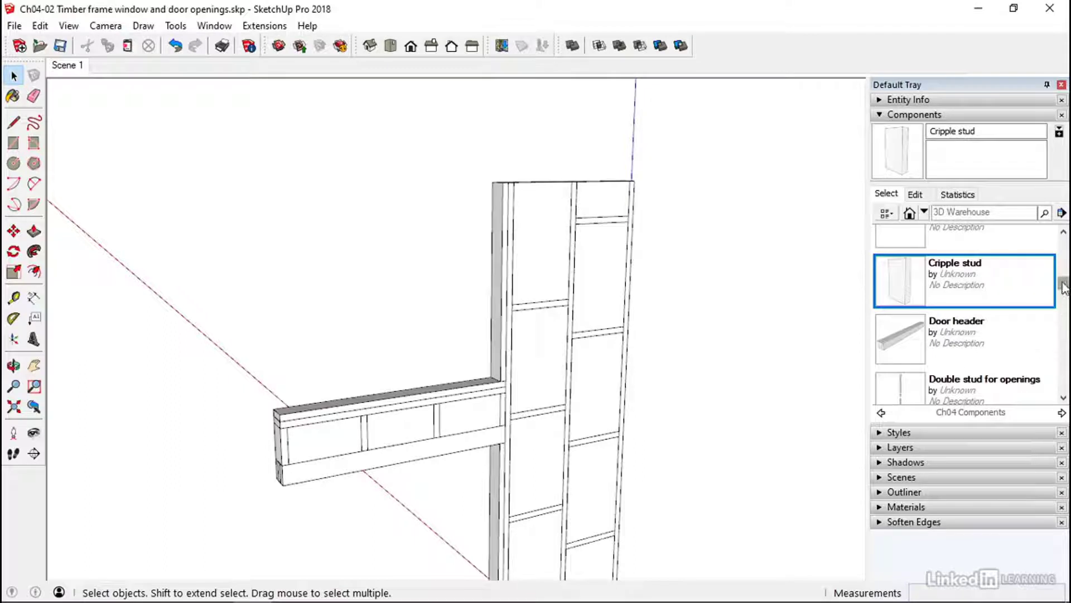
pyautogui.moveTo(1063, 283); pyautogui.dragTo(1064, 262)
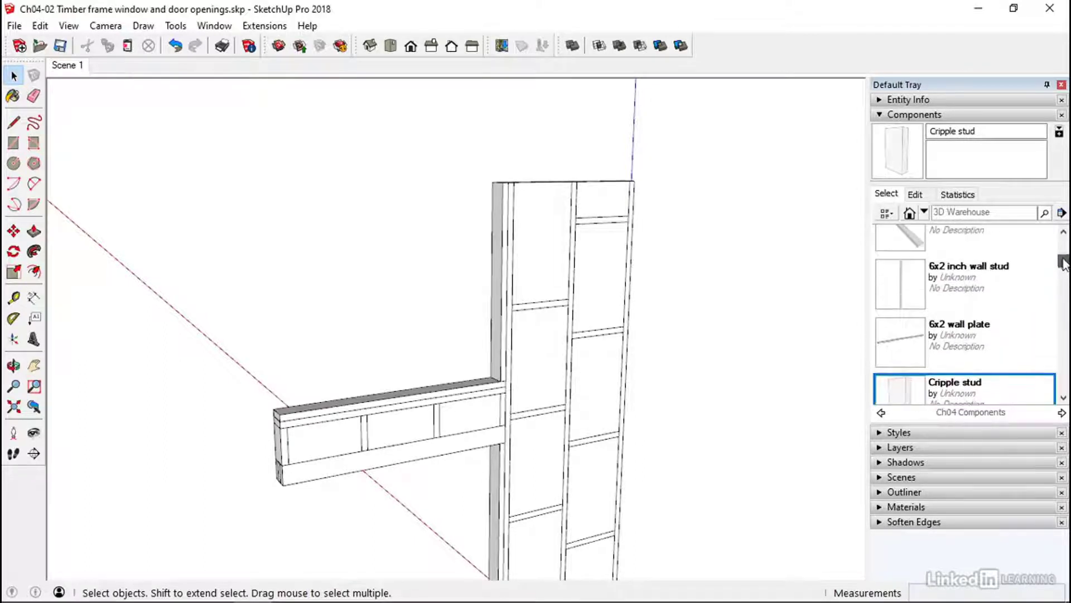
pyautogui.click(926, 339)
pyautogui.click(636, 181)
# Step: Stack a copy of the 6x2 wall plate directly on top of the first and clear the selection
pyautogui.moveTo(636, 180); pyautogui.dragTo(593, 187, button='middle')
pyautogui.press('q')
pyautogui.press('m')
pyautogui.scroll(3, 646, 202)
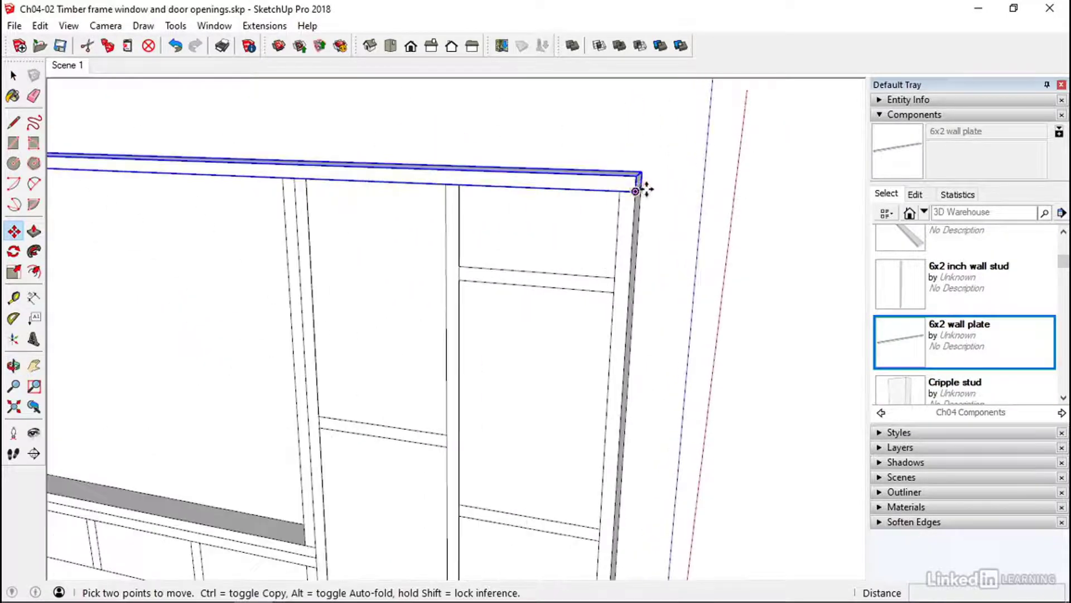
pyautogui.click(641, 184)
pyautogui.press('ctrl')
pyautogui.click(641, 162)
pyautogui.press('space')
pyautogui.click(679, 242)
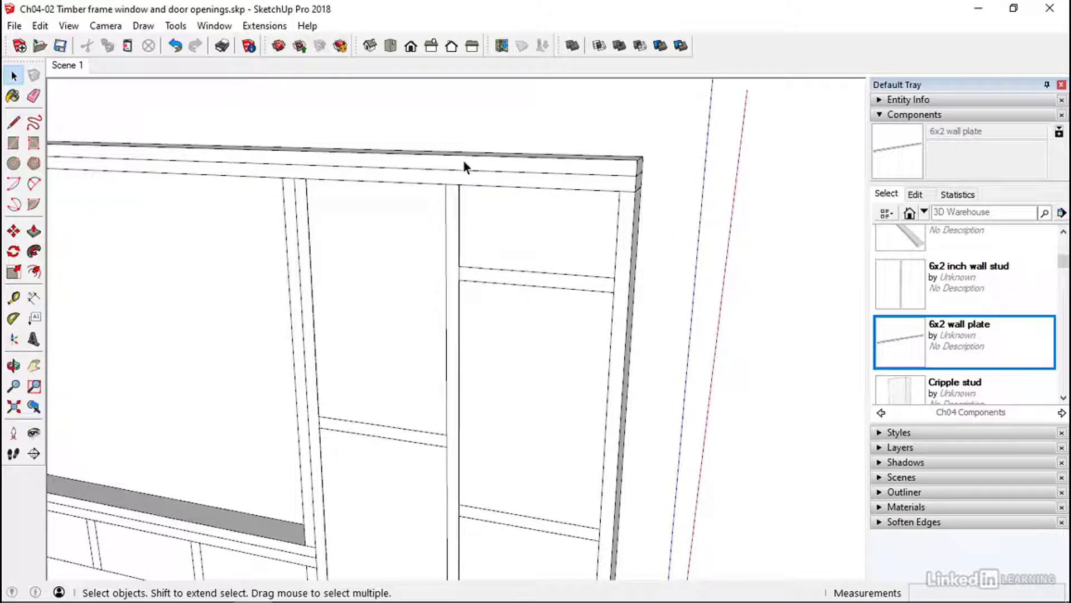
# Step: Examine the framed wall with its double wall plate and opening framing from several sides
pyautogui.scroll(-3, 463, 160)
pyautogui.moveTo(463, 160); pyautogui.dragTo(601, 232, button='middle')
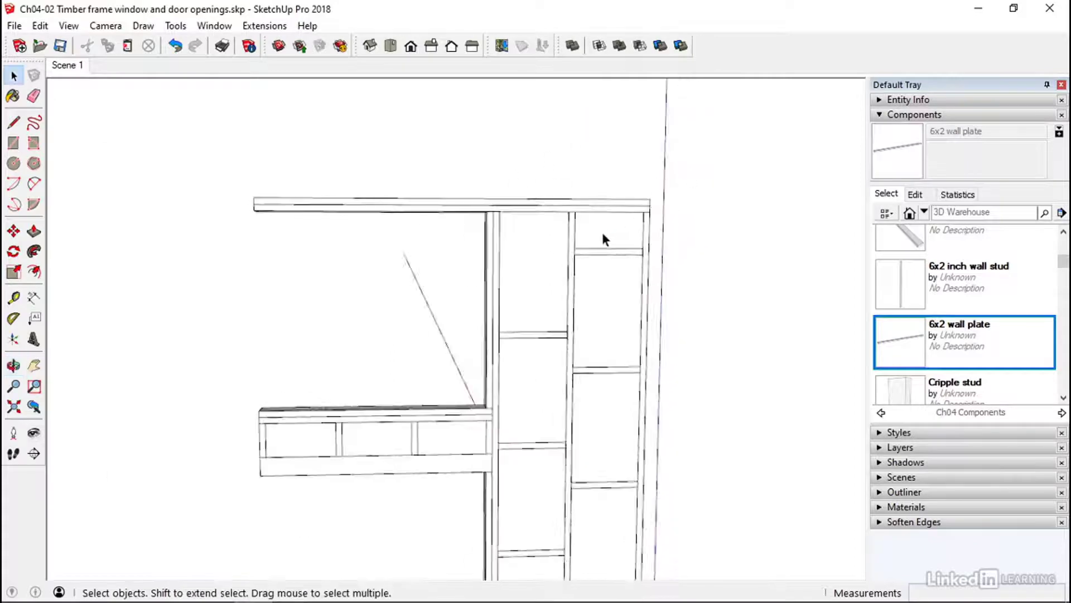
pyautogui.scroll(-2, 601, 232)
pyautogui.moveTo(590, 296); pyautogui.dragTo(388, 327, button='middle')
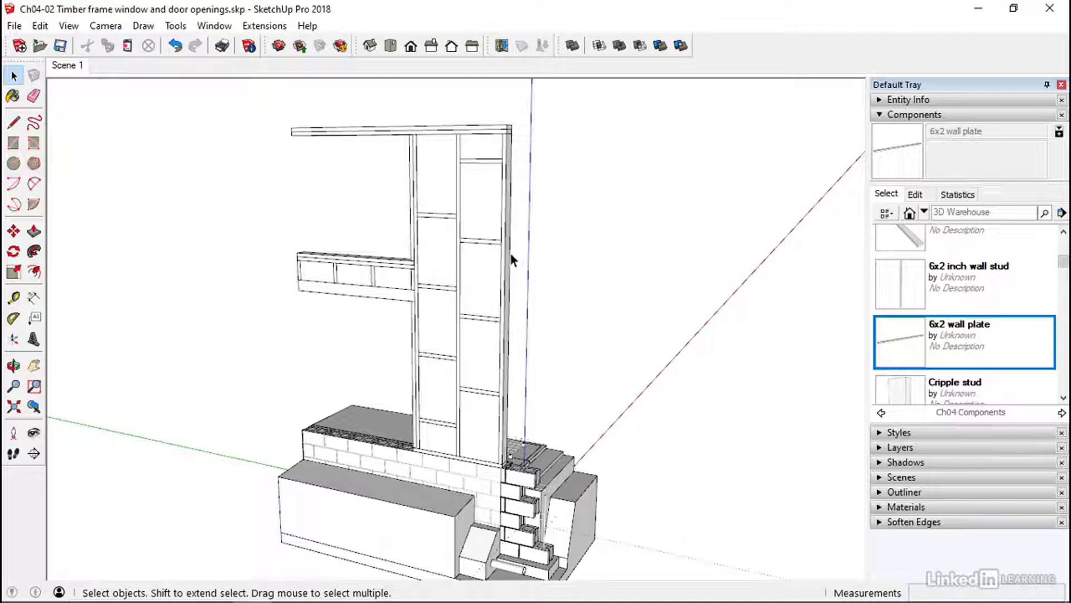
pyautogui.moveTo(507, 313); pyautogui.dragTo(72, 292, button='middle')
pyautogui.moveTo(530, 346); pyautogui.dragTo(406, 439, button='middle')
pyautogui.moveTo(476, 413); pyautogui.dragTo(402, 389, button='middle')
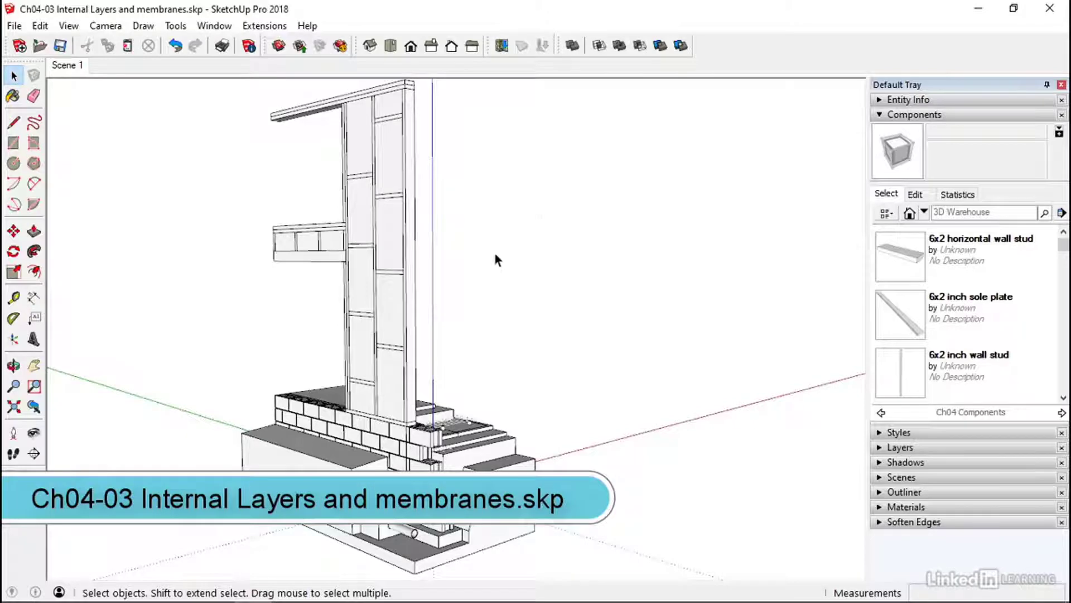
# Step: Examine the inner and outer faces of the stud wall in the Internal Layers and membranes model
pyautogui.moveTo(497, 260); pyautogui.dragTo(448, 317, button='middle')
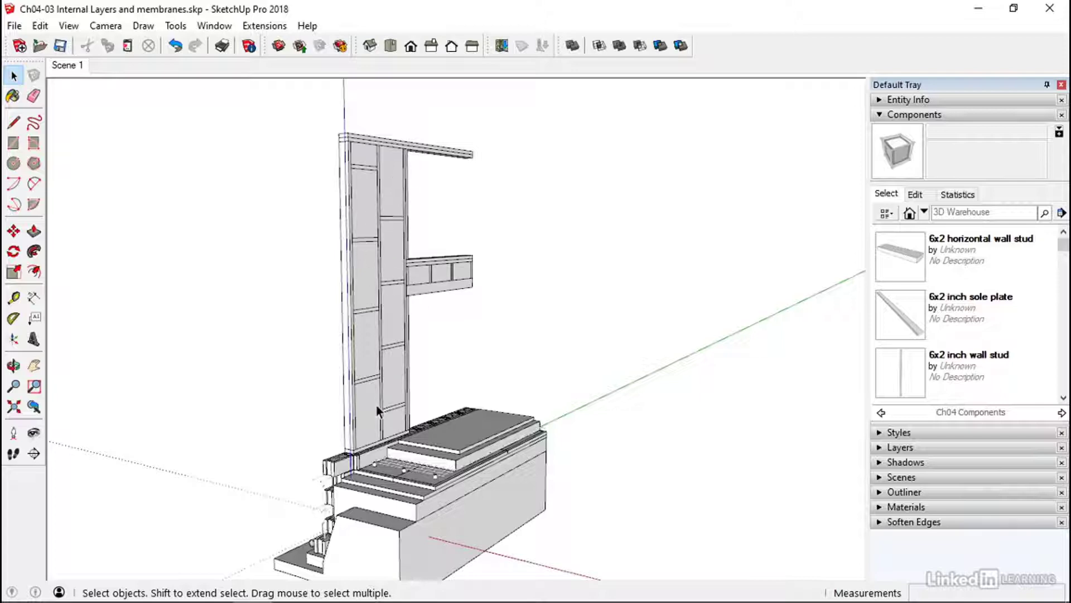
pyautogui.moveTo(376, 404); pyautogui.dragTo(367, 372, button='middle')
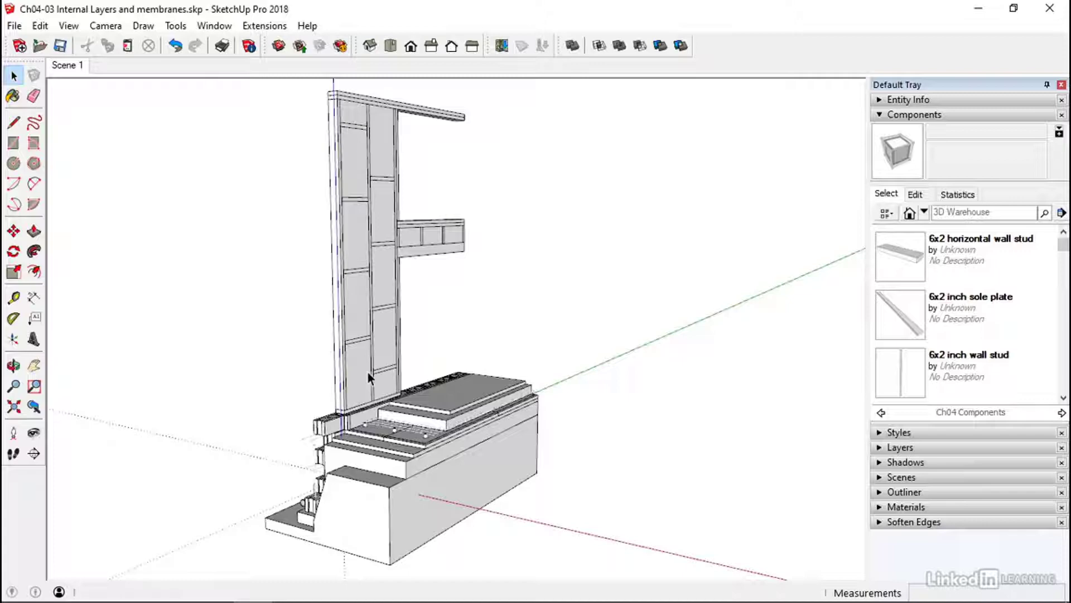
pyautogui.moveTo(367, 373)
pyautogui.mouseDown(button='middle')
pyautogui.moveTo(334, 370)
pyautogui.moveTo(367, 370)
pyautogui.mouseUp(button='middle')
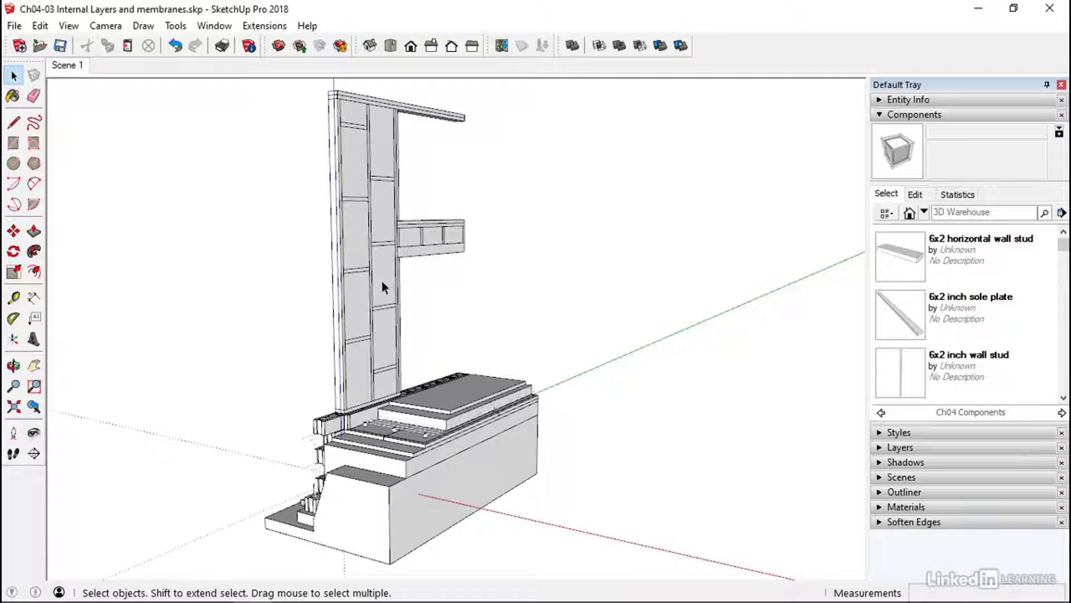
pyautogui.moveTo(362, 301); pyautogui.dragTo(641, 329, button='middle')
pyautogui.moveTo(455, 353); pyautogui.dragTo(516, 335, button='middle')
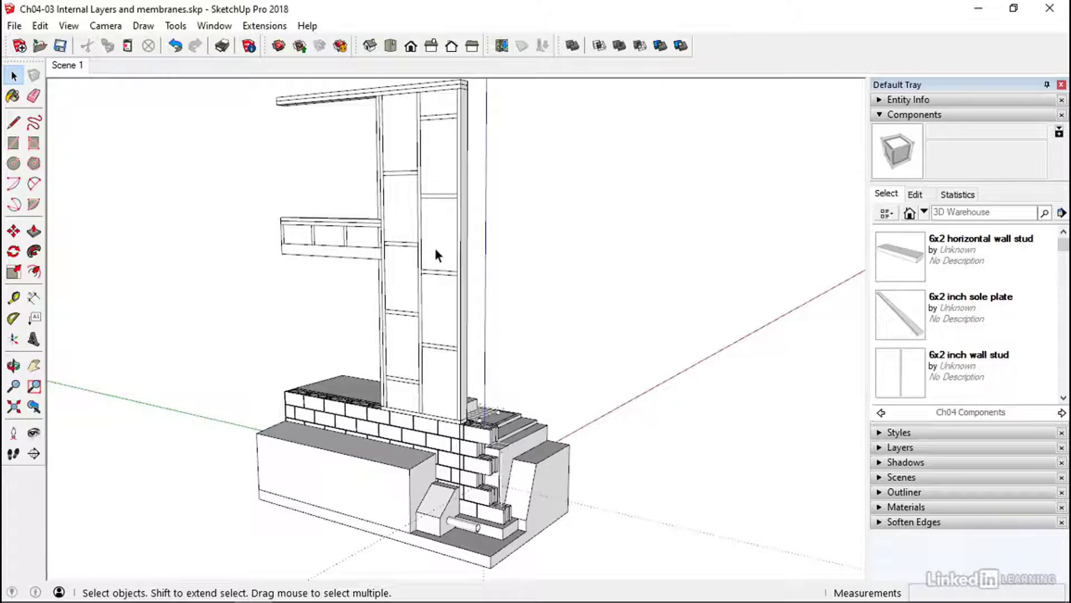
pyautogui.moveTo(435, 251); pyautogui.dragTo(378, 273, button='middle')
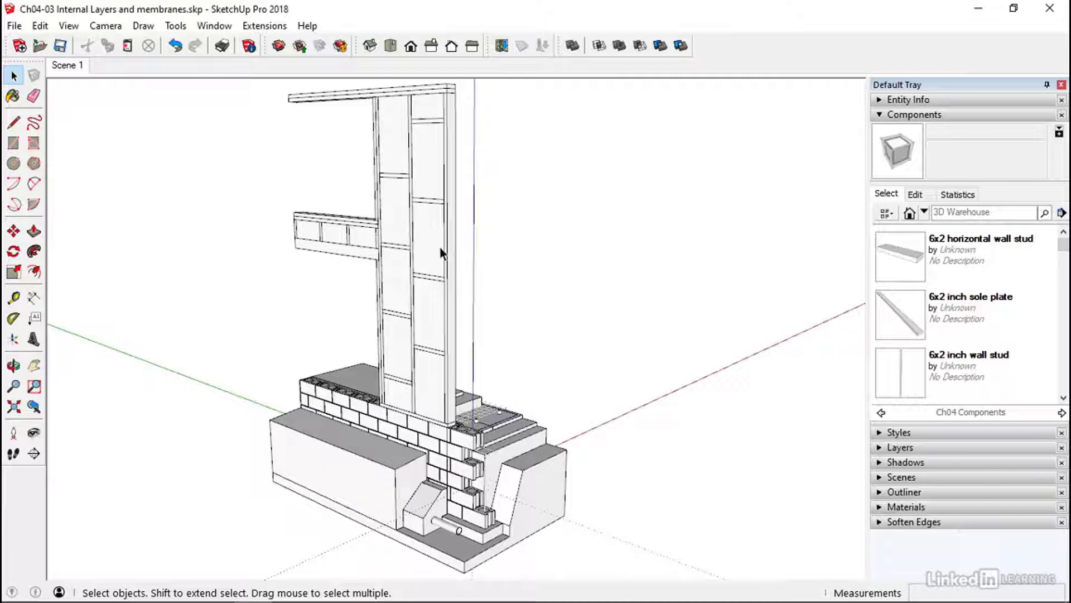
pyautogui.moveTo(441, 252); pyautogui.dragTo(473, 331, button='middle')
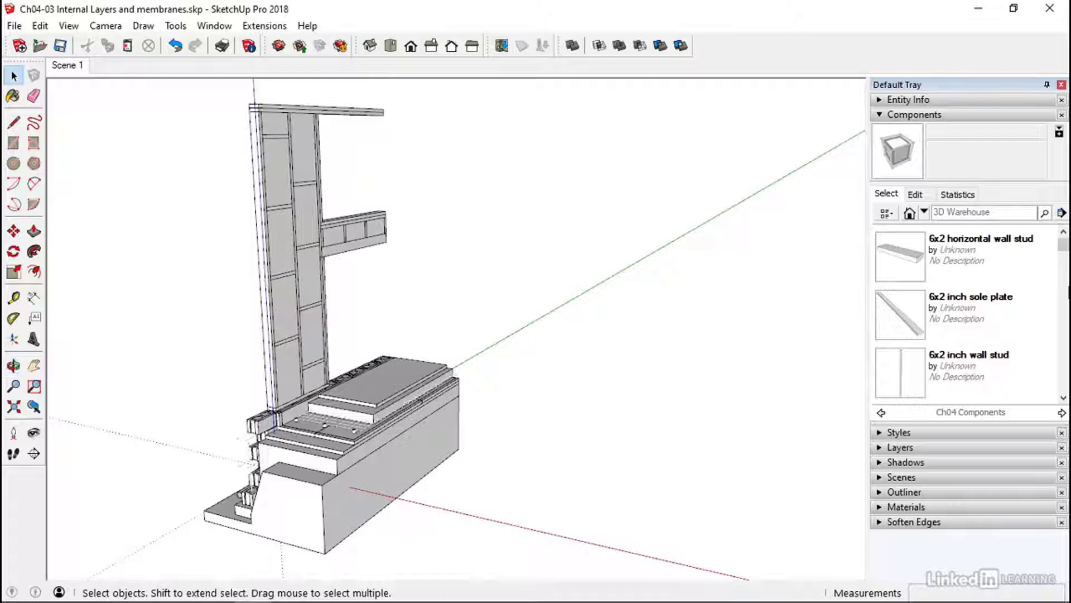
# Step: Insert a Vapour barrier internal component in free space beside the stud wall
pyautogui.moveTo(1063, 246); pyautogui.dragTo(1060, 358)
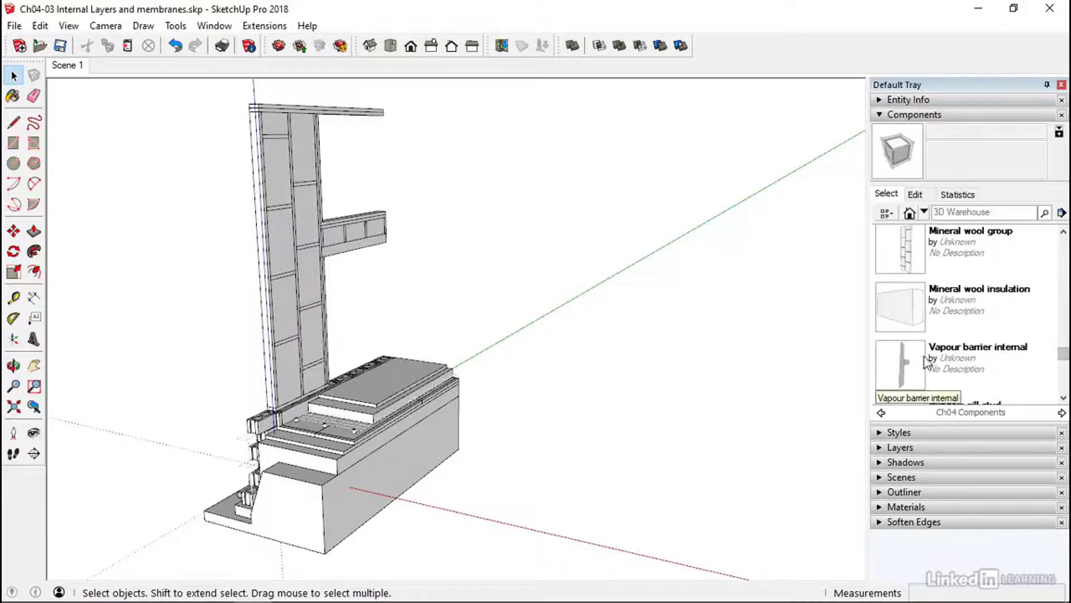
pyautogui.click(905, 361)
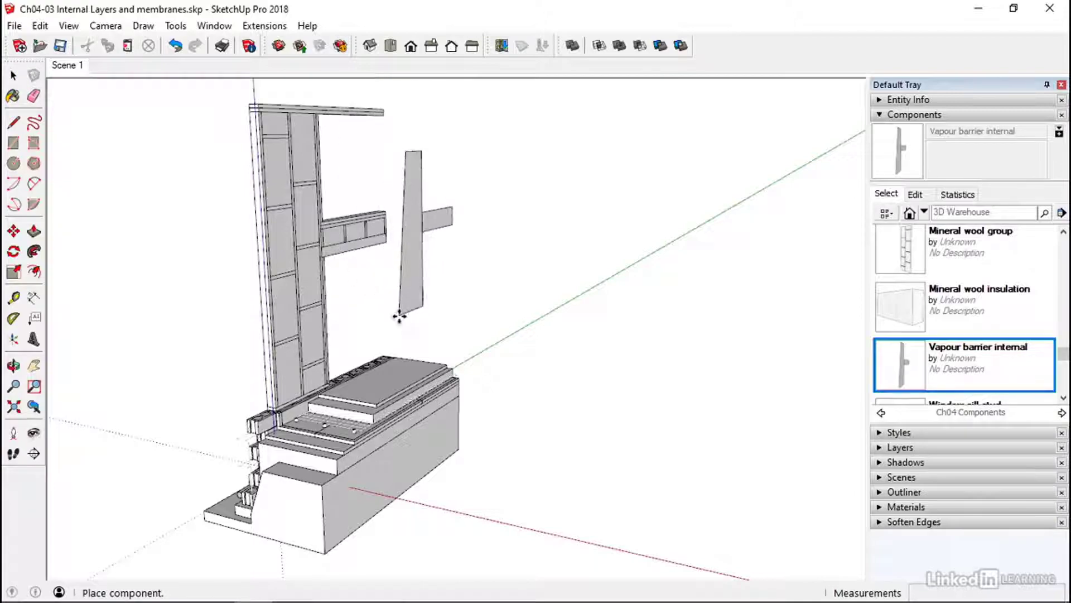
pyautogui.click(395, 320)
# Step: Move the internal vapour barrier by its bottom corner onto the inner bottom corner of the stud wall
pyautogui.scroll(3, 392, 325)
pyautogui.scroll(4, 394, 324)
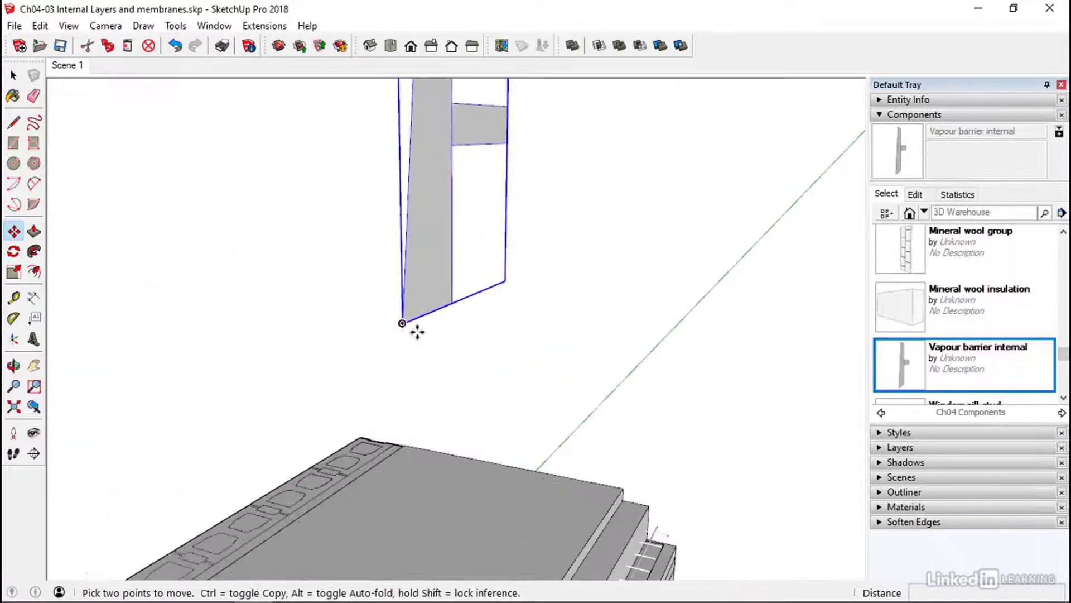
pyautogui.keyDown('shift'); pyautogui.moveTo(402, 328); pyautogui.dragTo(348, 367, button='middle'); pyautogui.keyUp('shift')
pyautogui.scroll(-4, 349, 367)
pyautogui.moveTo(550, 173); pyautogui.dragTo(435, 268, button='middle')
pyautogui.scroll(2, 416, 288)
pyautogui.scroll(5, 311, 233)
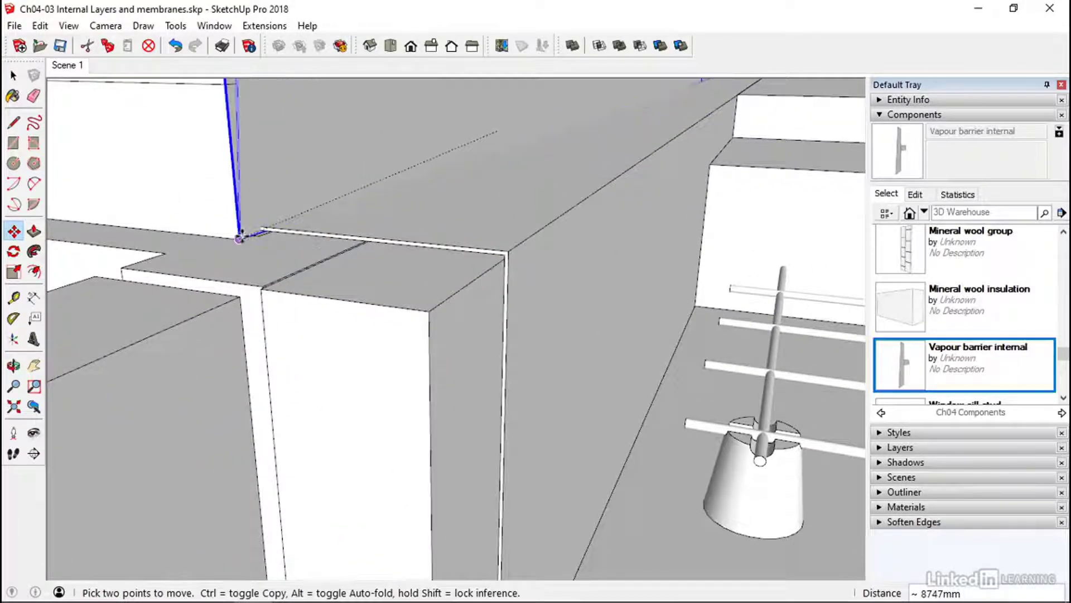
pyautogui.moveTo(240, 234); pyautogui.dragTo(304, 250, button='middle')
pyautogui.click(286, 258)
pyautogui.press('space')
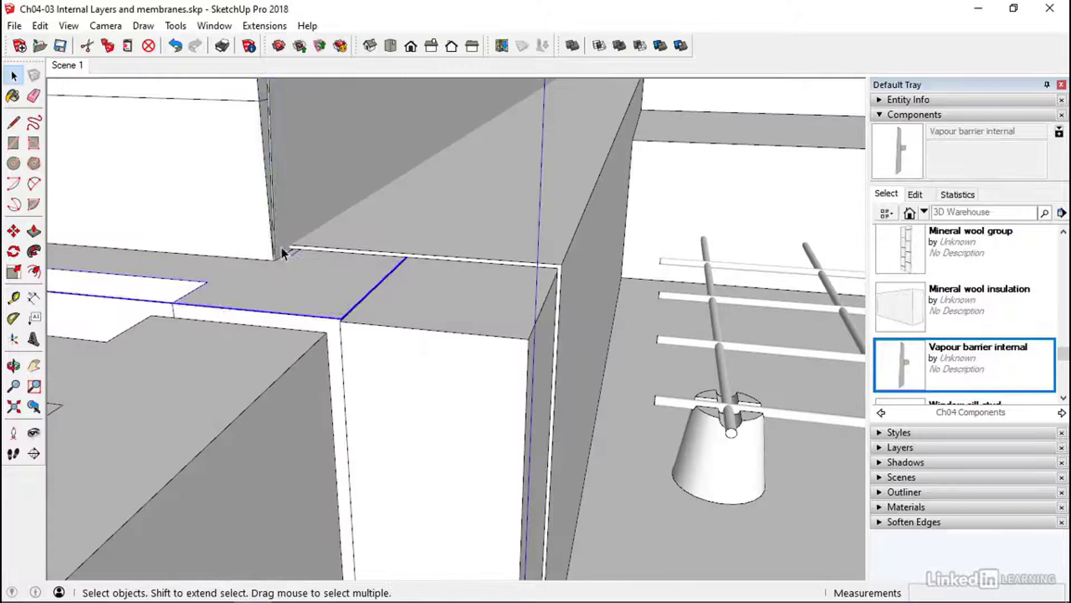
# Step: Examine how the vapour barrier sits at the bottom corner of the stud wall
pyautogui.scroll(5, 279, 220)
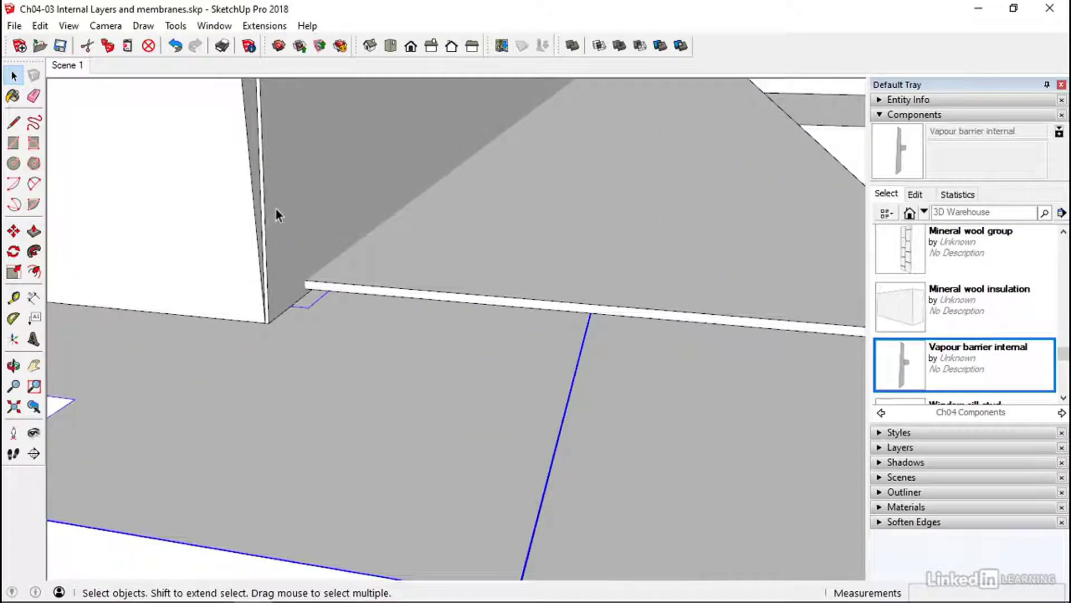
pyautogui.scroll(-6, 276, 214)
pyautogui.moveTo(276, 215); pyautogui.dragTo(278, 348, button='middle')
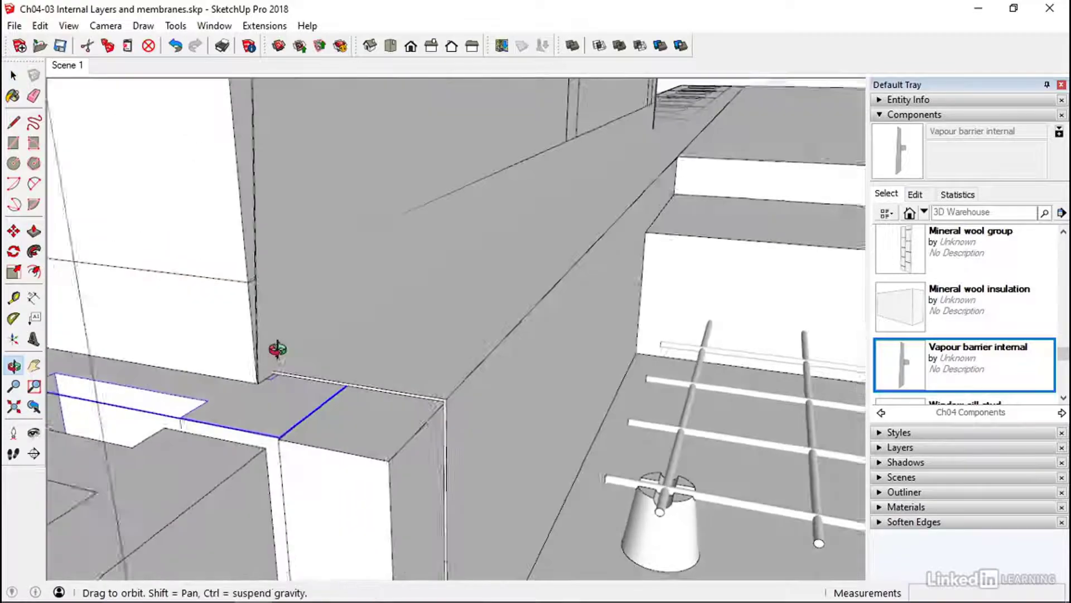
pyautogui.scroll(-6, 307, 178)
pyautogui.scroll(6, 340, 369)
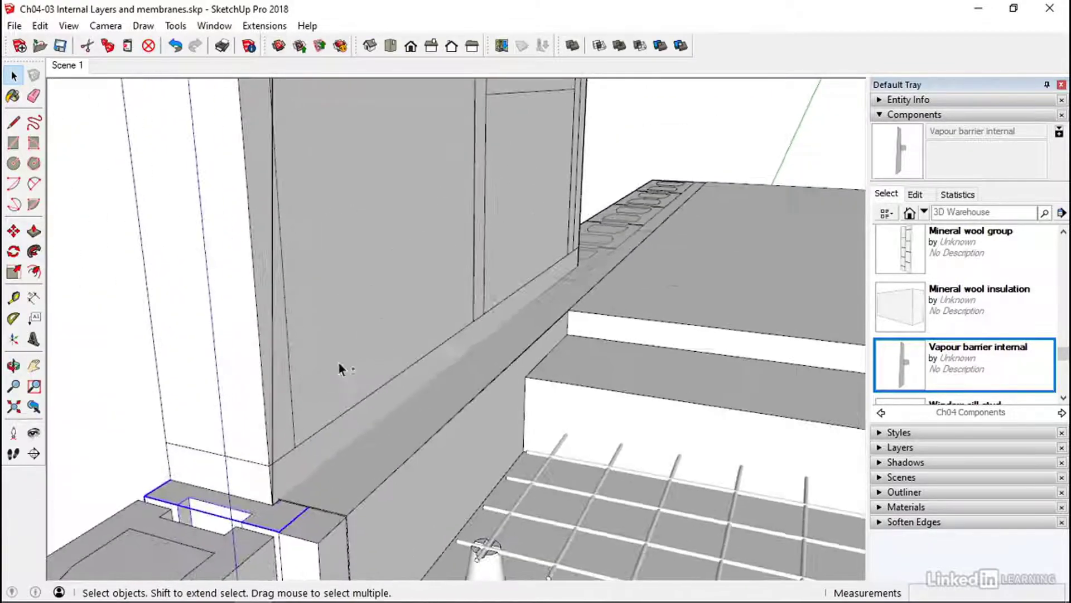
# Step: Insert the Internal drywall component in front of the stud wall's inner face
pyautogui.scroll(-6, 350, 244)
pyautogui.scroll(4, 383, 307)
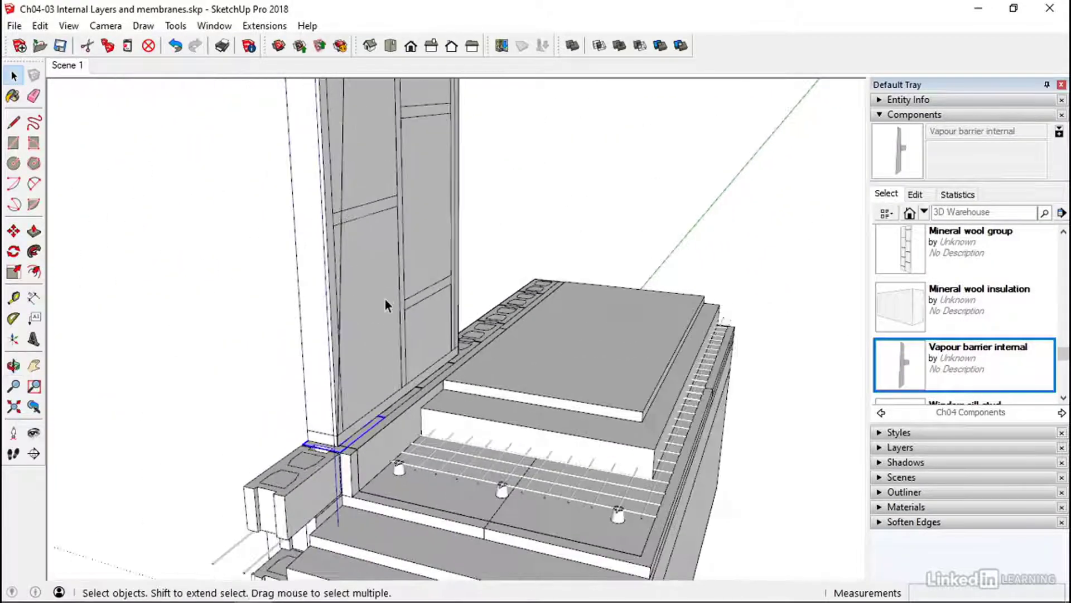
pyautogui.scroll(-3, 387, 285)
pyautogui.moveTo(390, 266); pyautogui.dragTo(279, 325, button='middle')
pyautogui.scroll(3, 431, 323)
pyautogui.moveTo(431, 323); pyautogui.dragTo(647, 304, button='middle')
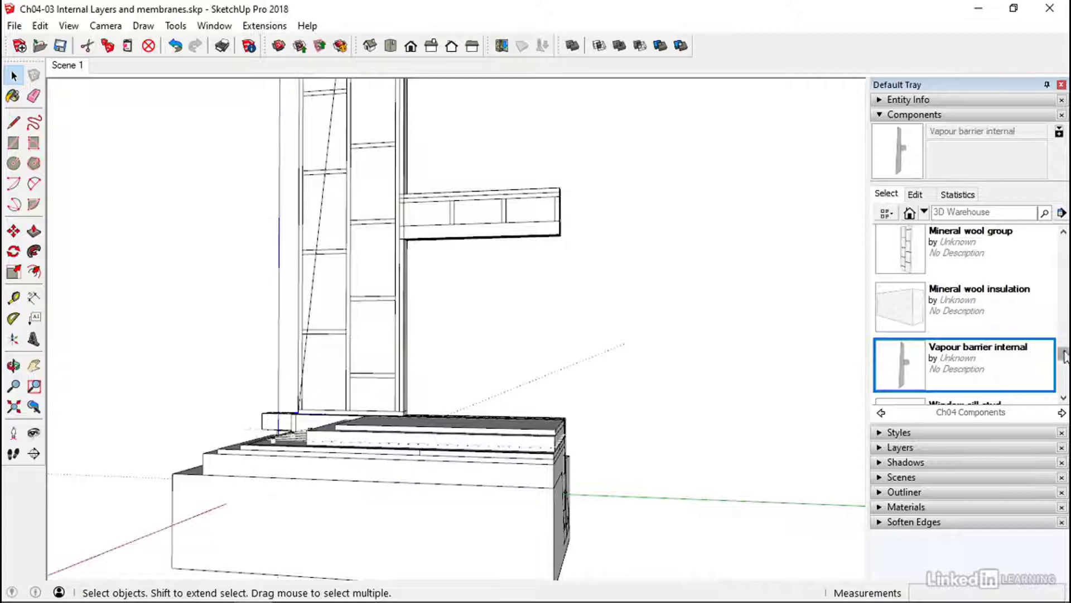
pyautogui.moveTo(1062, 356); pyautogui.dragTo(1063, 328)
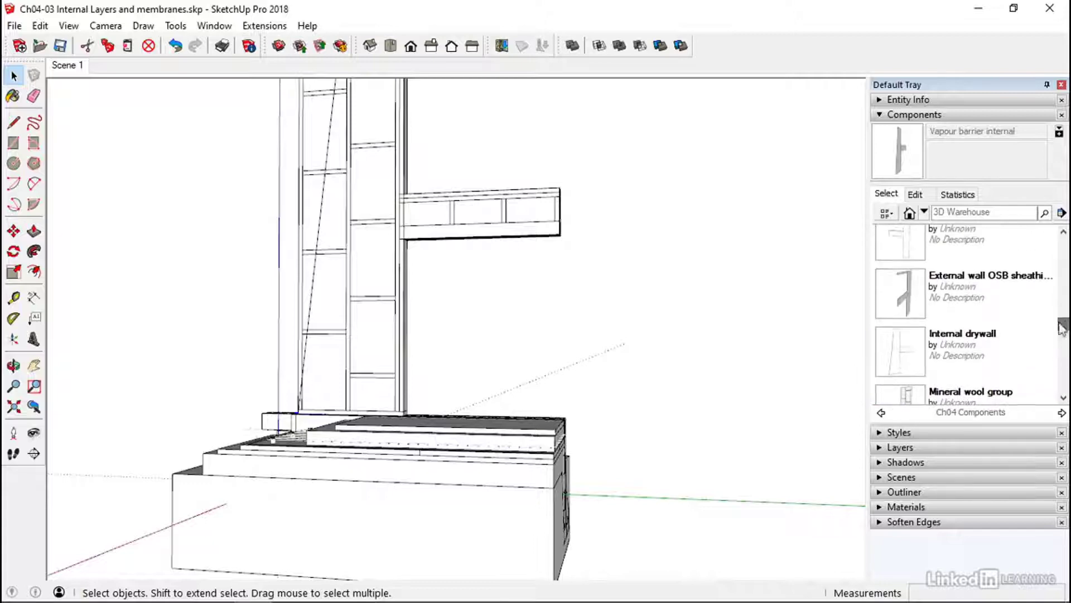
pyautogui.click(901, 359)
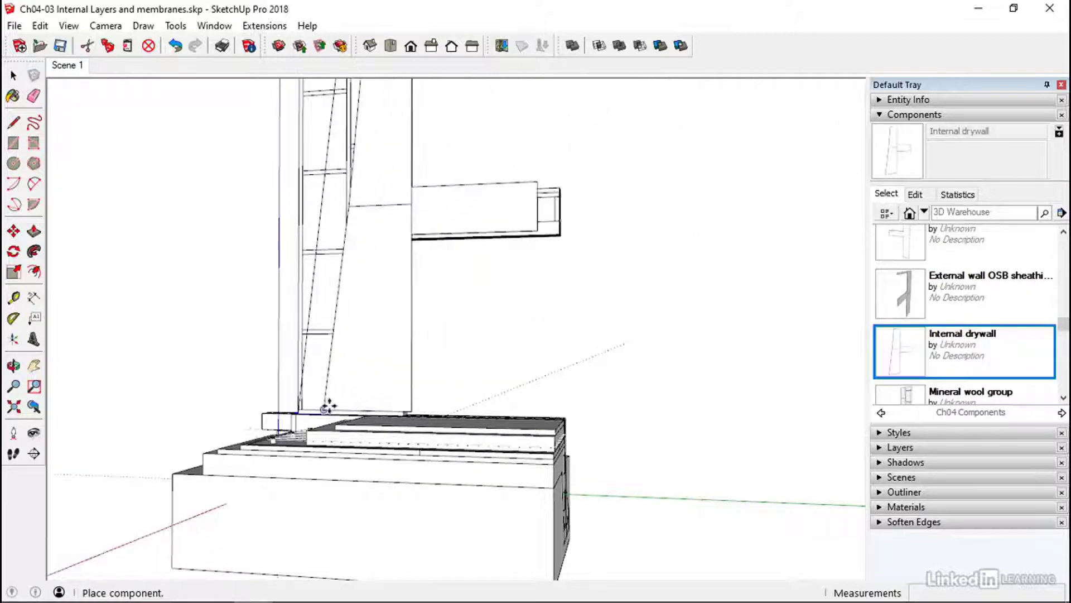
pyautogui.click(395, 412)
# Step: Move the internal drywall by its bottom corner beside the opening onto the matching base corner of the stud wall's inner face
pyautogui.scroll(3, 397, 416)
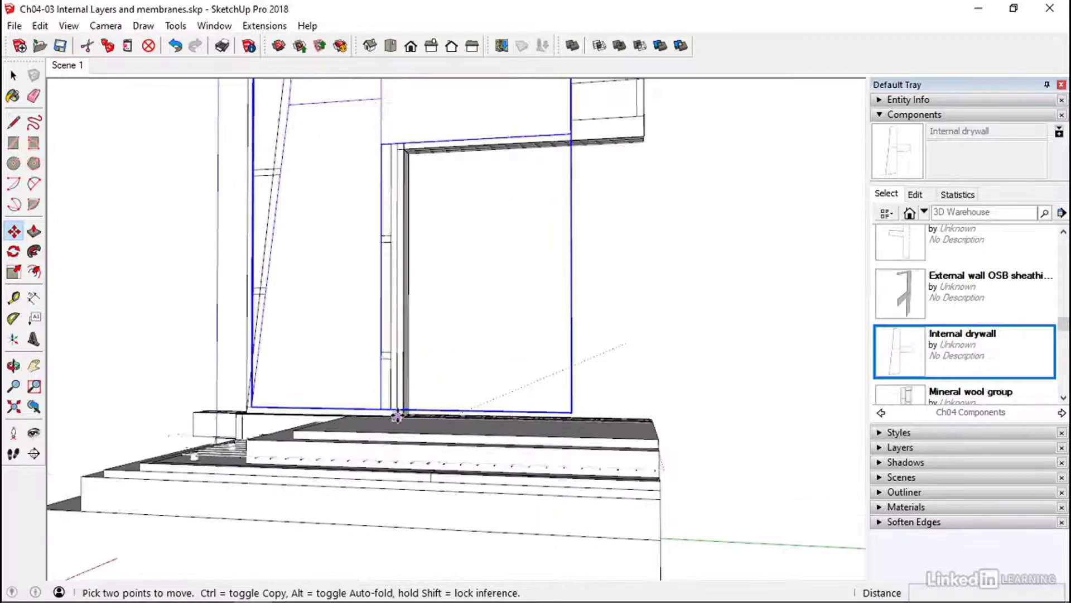
pyautogui.scroll(3, 396, 416)
pyautogui.moveTo(390, 412); pyautogui.dragTo(396, 385, button='middle')
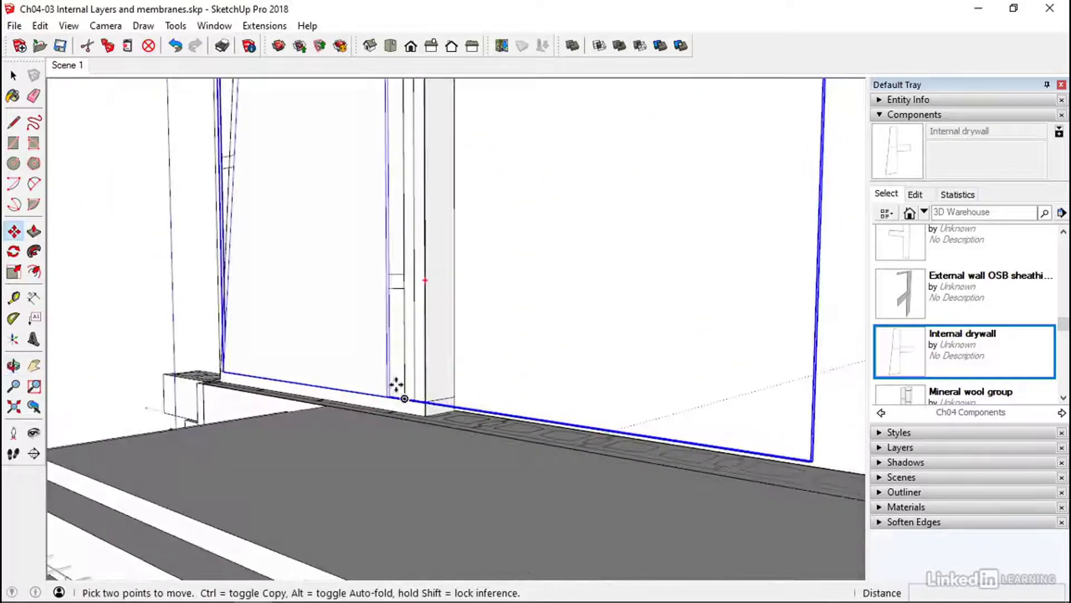
pyautogui.scroll(3, 395, 396)
pyautogui.click(383, 400)
pyautogui.scroll(2, 383, 400)
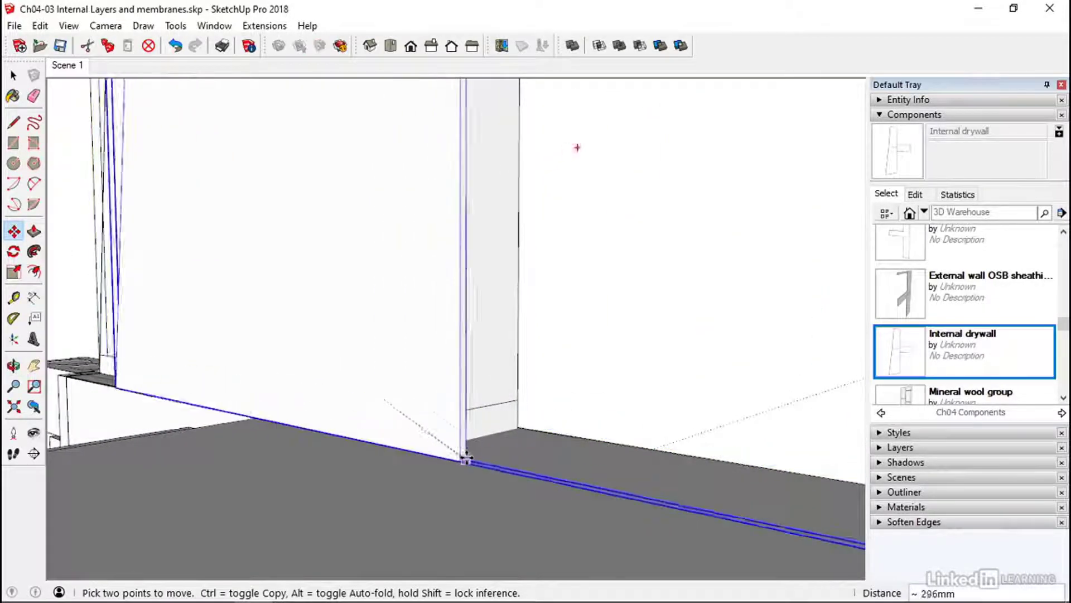
pyautogui.moveTo(461, 445); pyautogui.dragTo(472, 512, button='middle')
pyautogui.click(360, 437)
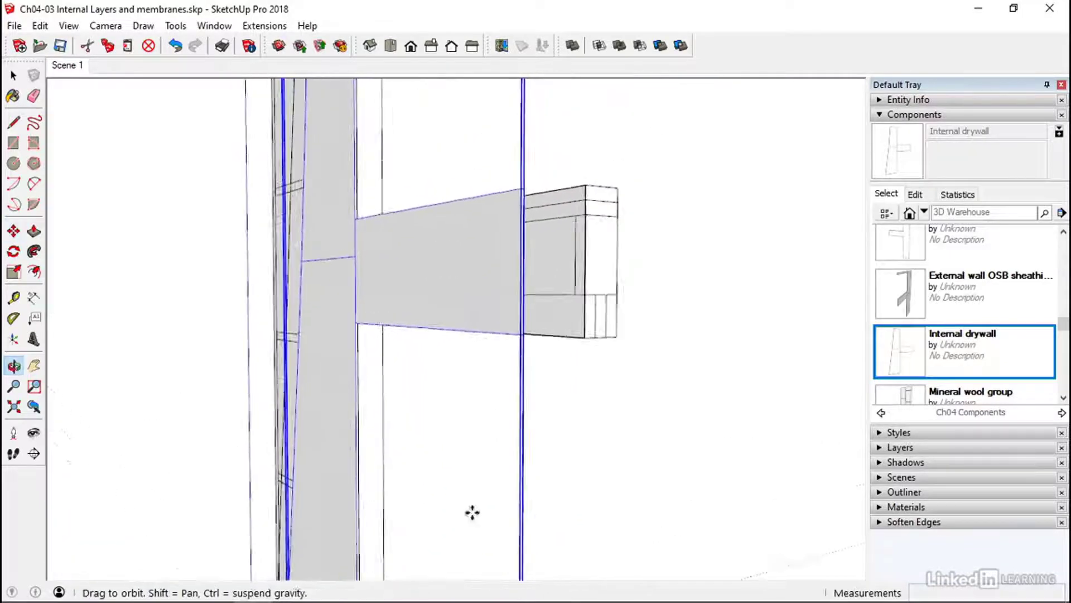
# Step: Shift the internal drywall about 3 mm by the lower corner of its horizontal arm onto the bottom edge of the framing behind
pyautogui.moveTo(553, 179); pyautogui.dragTo(444, 320, button='middle')
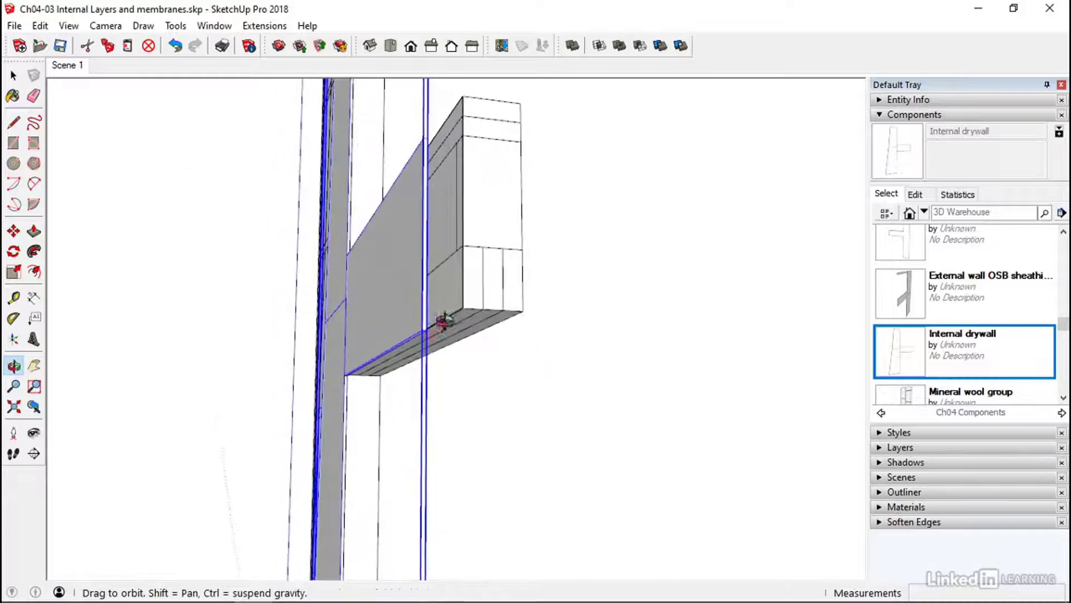
pyautogui.scroll(8, 441, 319)
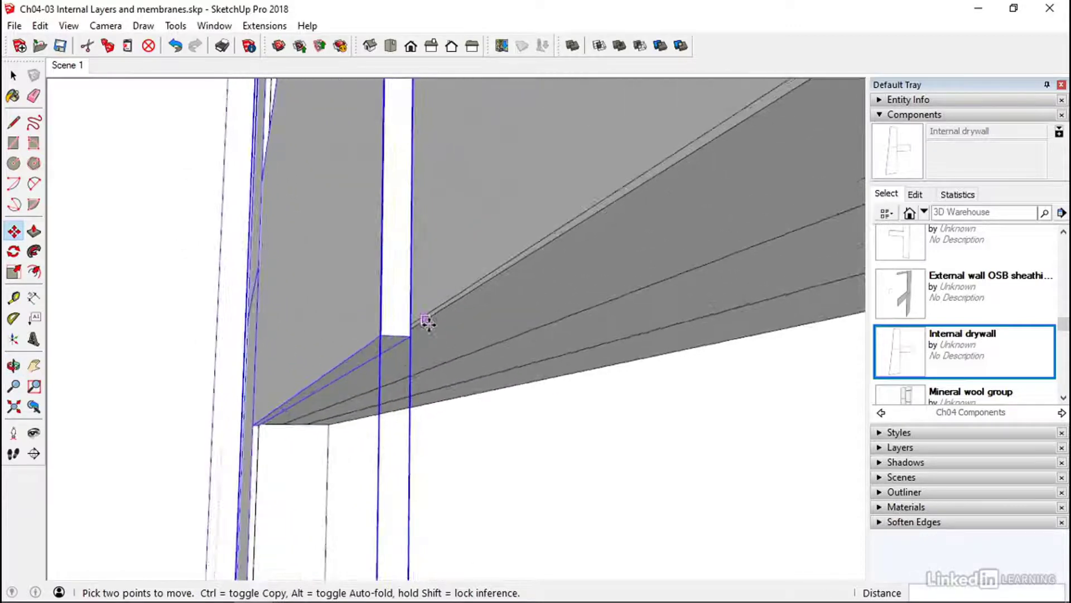
pyautogui.click(410, 335)
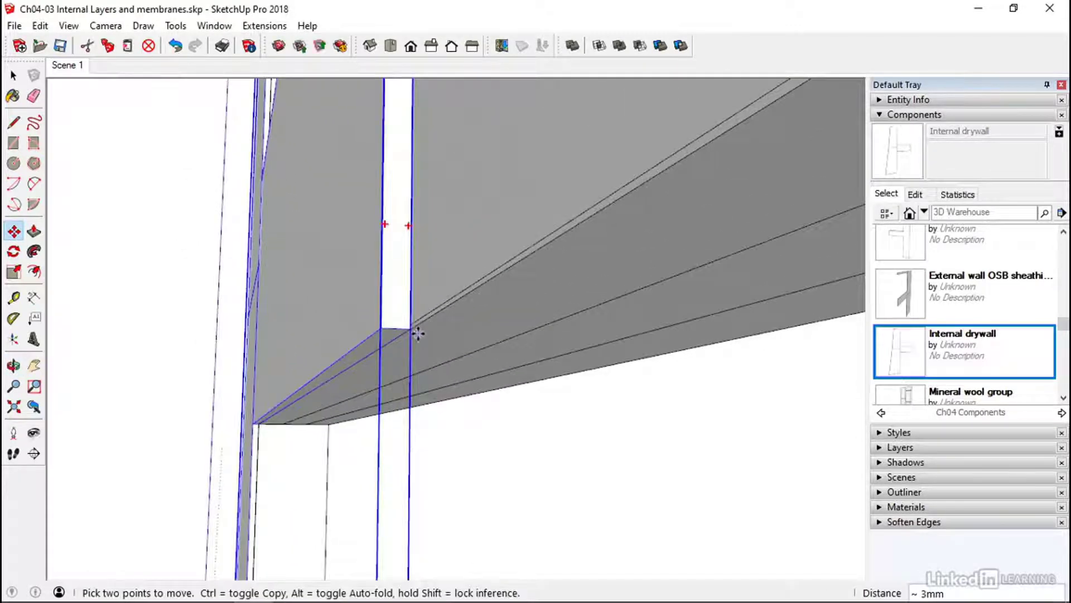
pyautogui.moveTo(423, 328); pyautogui.dragTo(461, 342, button='middle')
pyautogui.scroll(-5, 461, 341)
pyautogui.press('space')
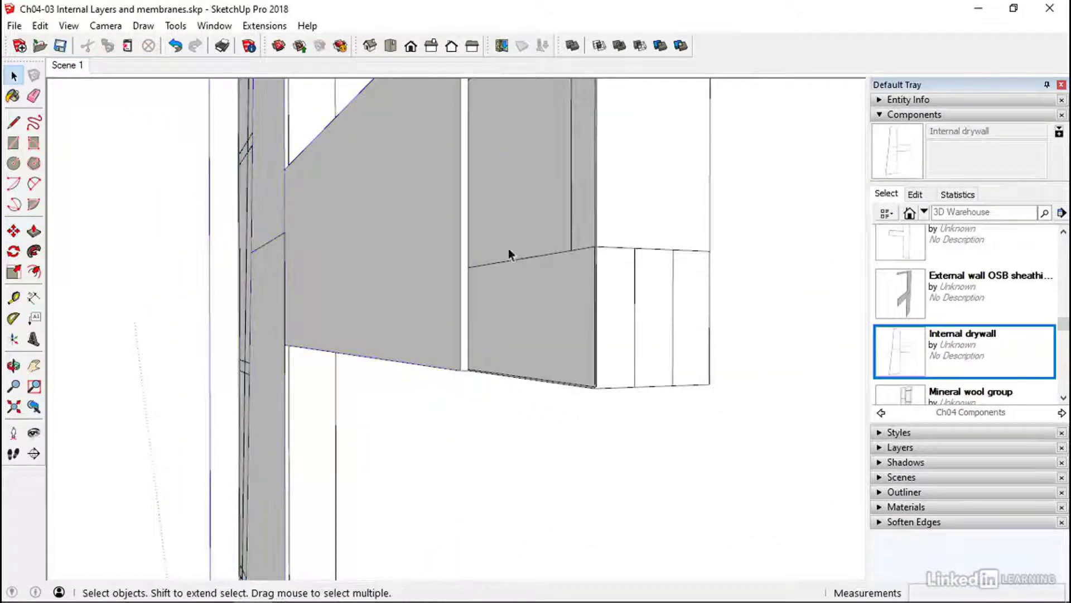
# Step: Examine the drywall edge along the horizontal framing arm from both sides and its fit across the whole inner wall
pyautogui.moveTo(509, 252); pyautogui.dragTo(451, 363, button='middle')
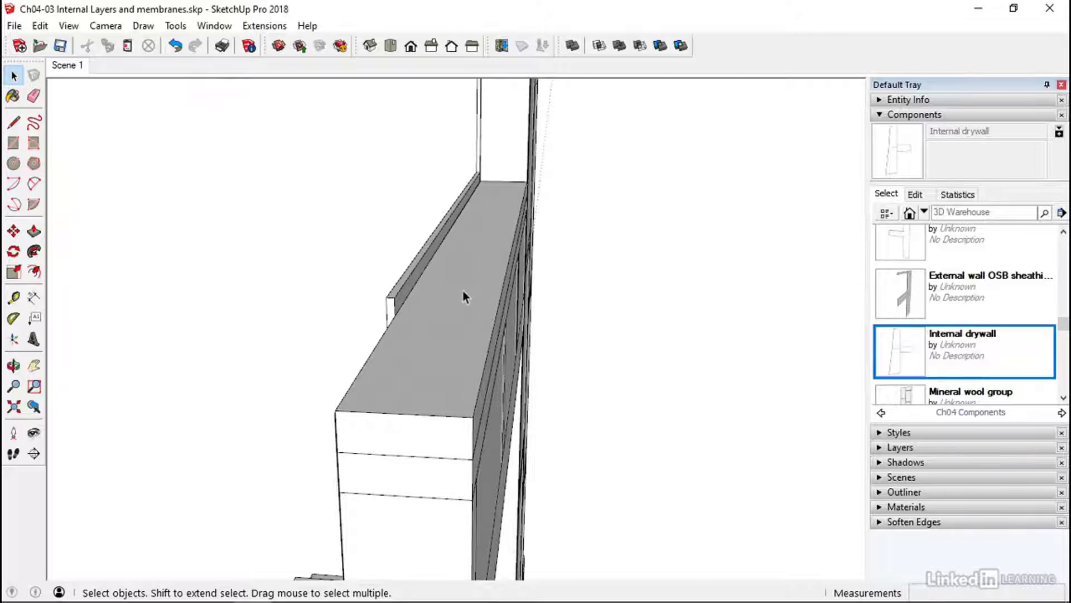
pyautogui.moveTo(464, 296); pyautogui.dragTo(364, 341, button='middle')
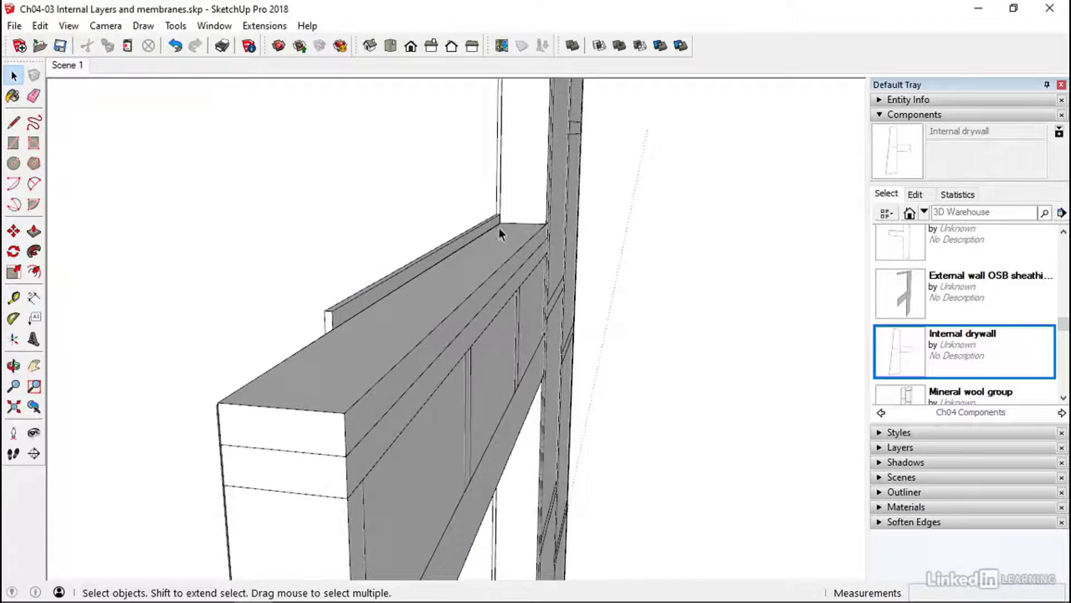
pyautogui.moveTo(380, 322); pyautogui.dragTo(420, 337, button='middle')
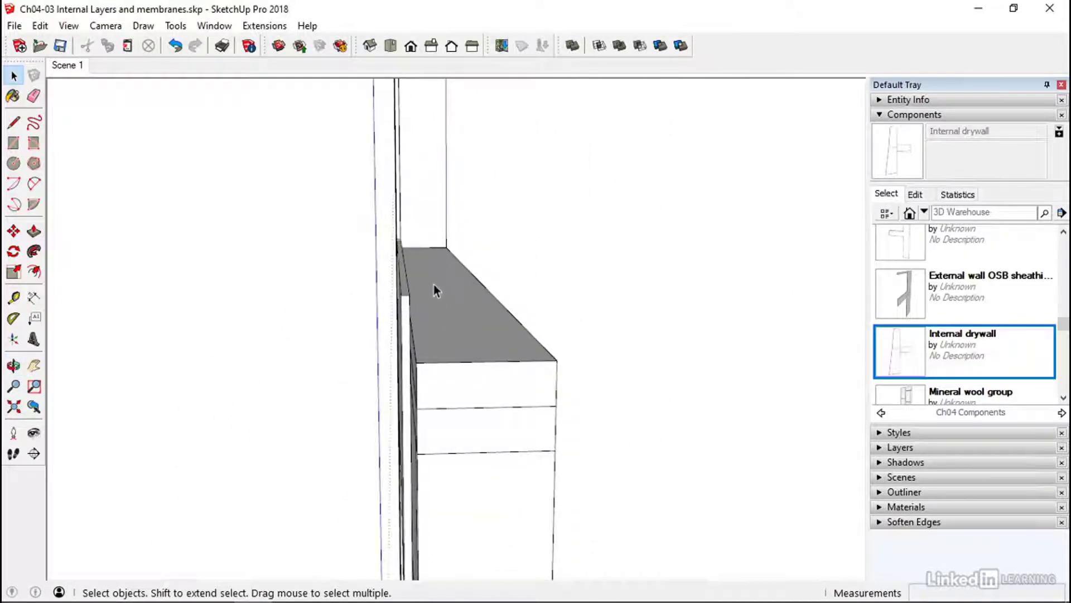
pyautogui.moveTo(534, 342); pyautogui.dragTo(481, 341, button='middle')
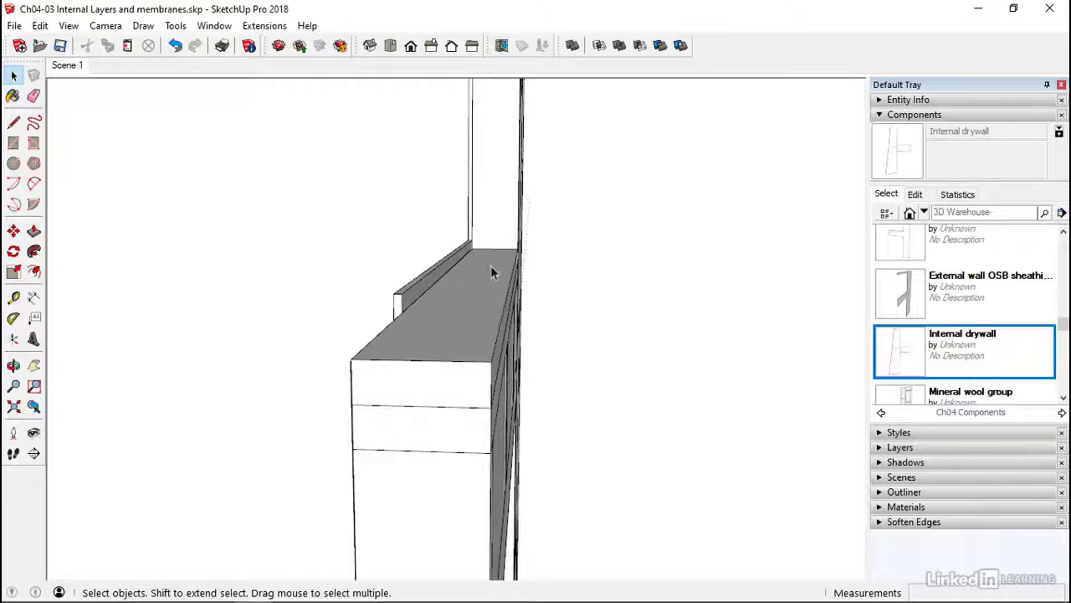
pyautogui.moveTo(486, 303); pyautogui.dragTo(507, 342, button='middle')
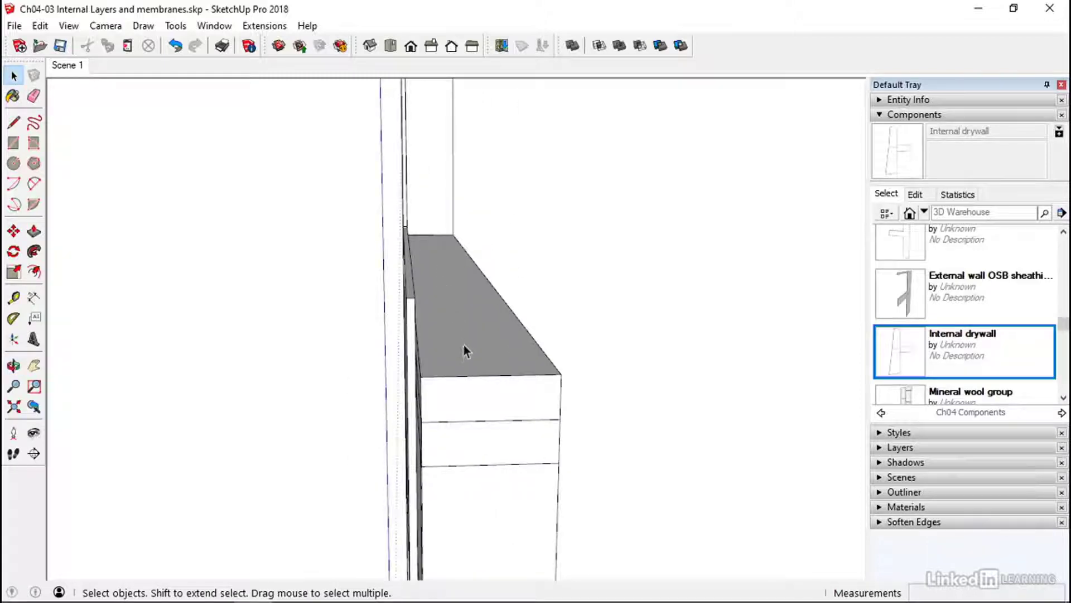
pyautogui.moveTo(463, 350); pyautogui.dragTo(423, 309, button='middle')
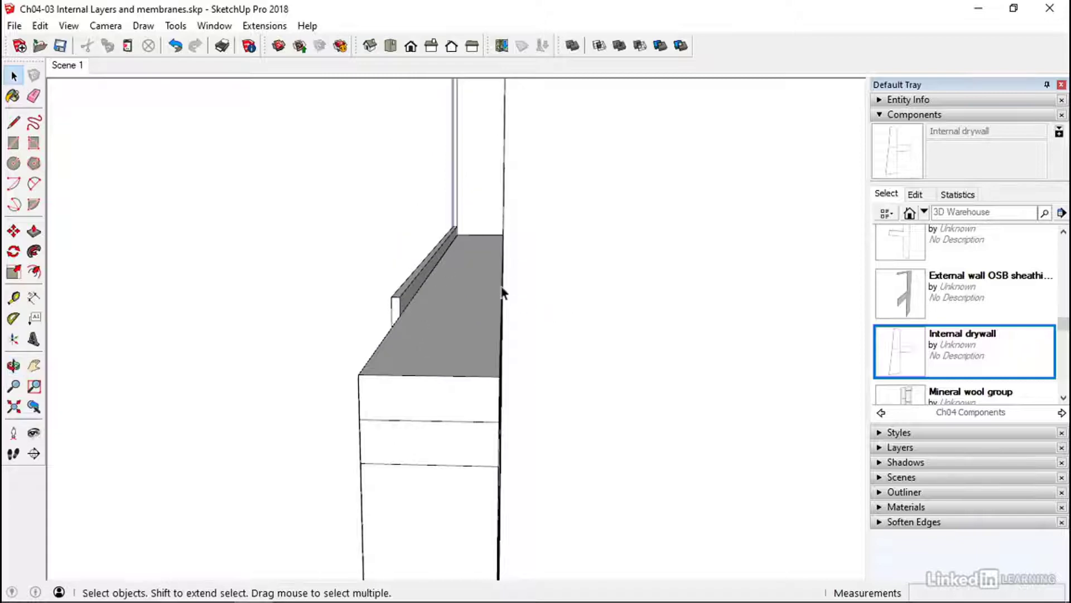
pyautogui.moveTo(366, 322); pyautogui.dragTo(481, 363, button='middle')
pyautogui.scroll(-2, 433, 333)
pyautogui.scroll(-1, 475, 360)
pyautogui.moveTo(355, 395); pyautogui.dragTo(545, 394, button='middle')
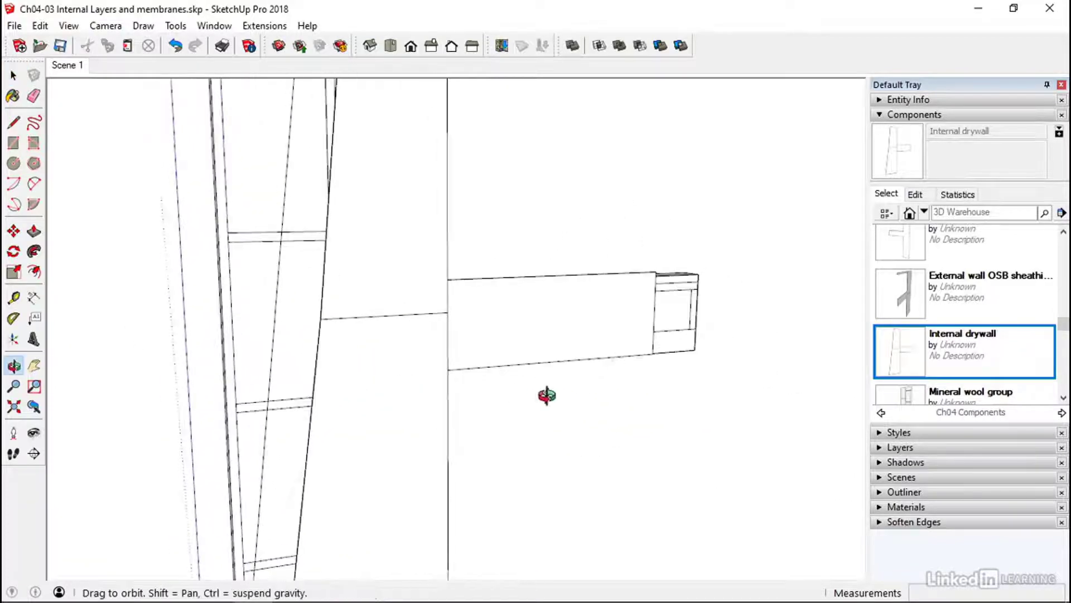
pyautogui.moveTo(402, 420); pyautogui.dragTo(440, 377, button='middle')
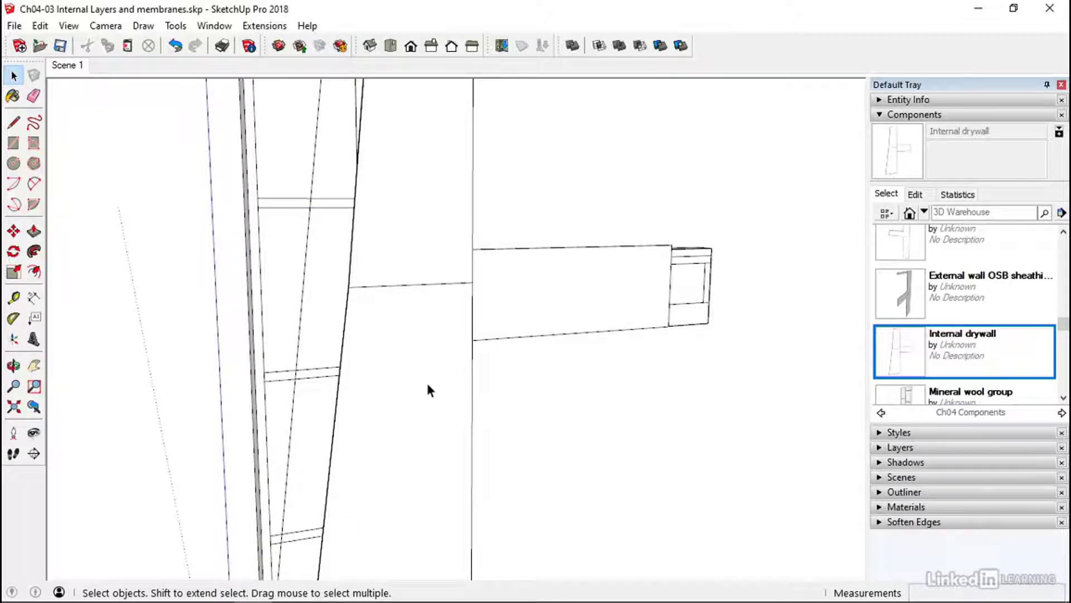
pyautogui.moveTo(427, 384); pyautogui.dragTo(538, 313, button='middle')
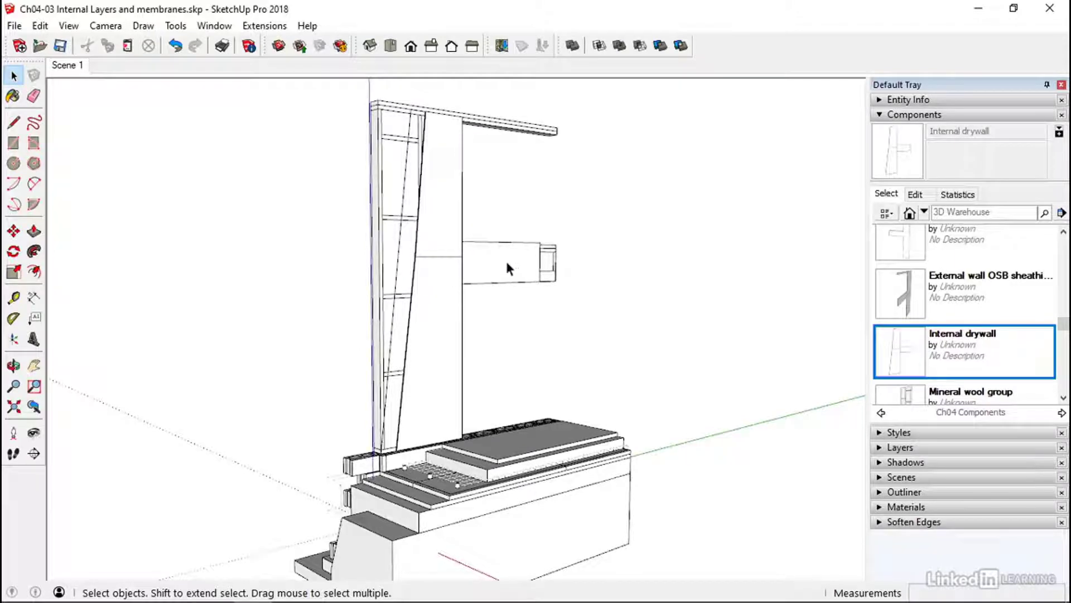
pyautogui.moveTo(313, 364); pyautogui.dragTo(732, 393, button='middle')
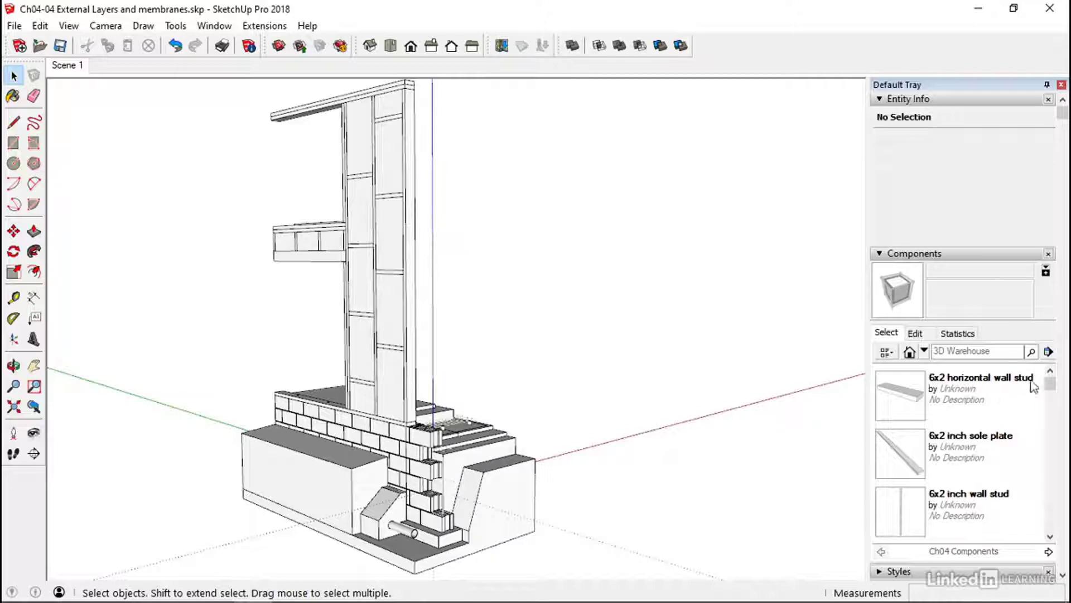
# Step: Insert the External wall OSB sheathing component beside the stud wall in the External Layers and membranes model
pyautogui.moveTo(1050, 383); pyautogui.dragTo(1051, 463)
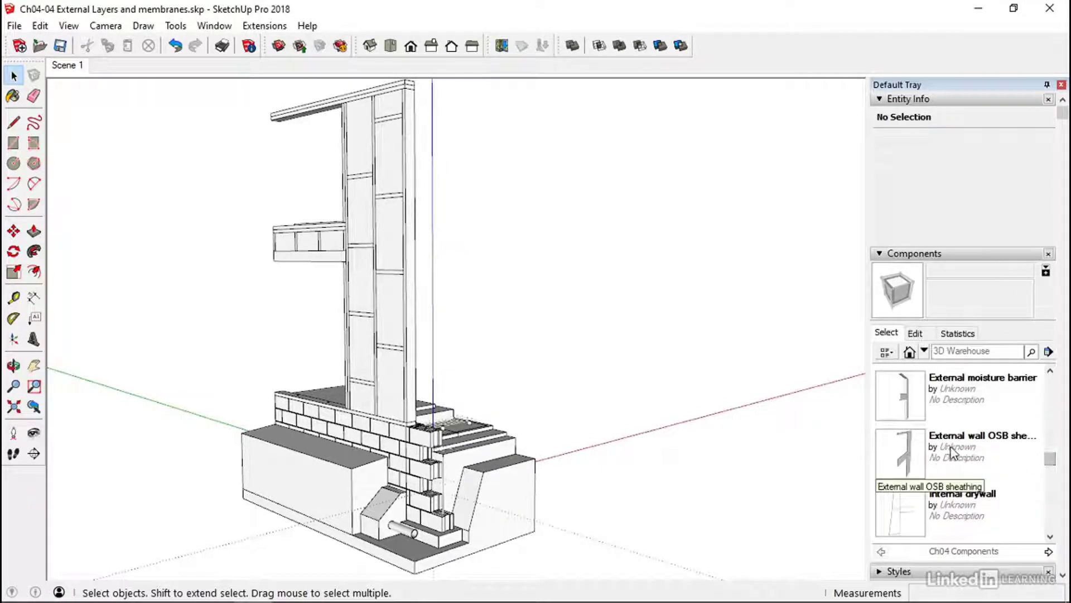
pyautogui.click(911, 449)
pyautogui.moveTo(389, 332); pyautogui.dragTo(468, 441, button='middle')
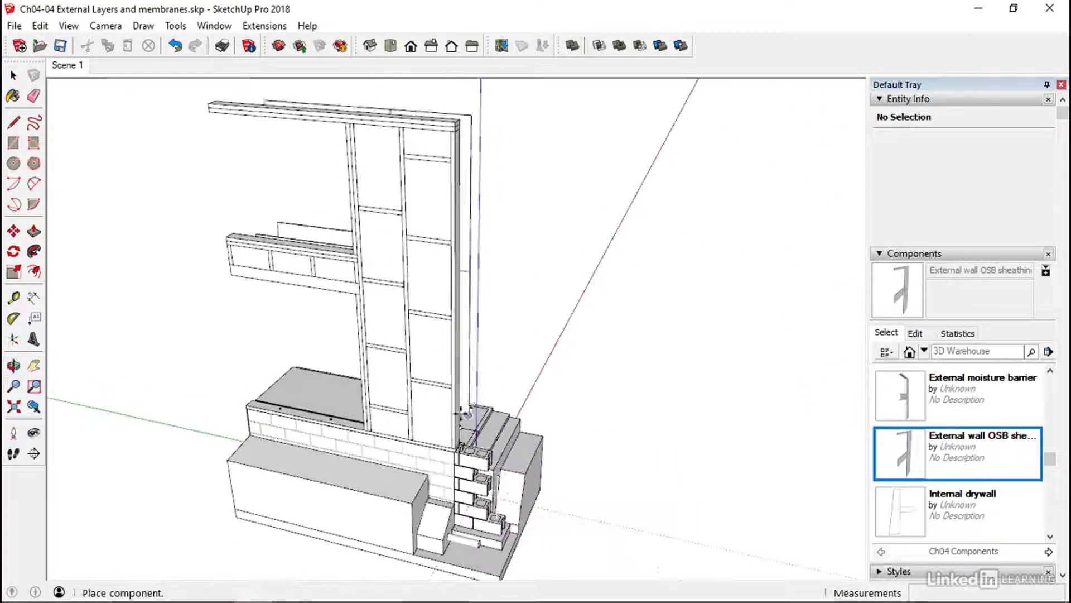
pyautogui.moveTo(272, 259); pyautogui.dragTo(603, 323, button='middle')
pyautogui.click(271, 260)
# Step: Move the OSB sheathing by its top end corner onto the outer top corner at the free end of the head plate
pyautogui.scroll(10, 291, 210)
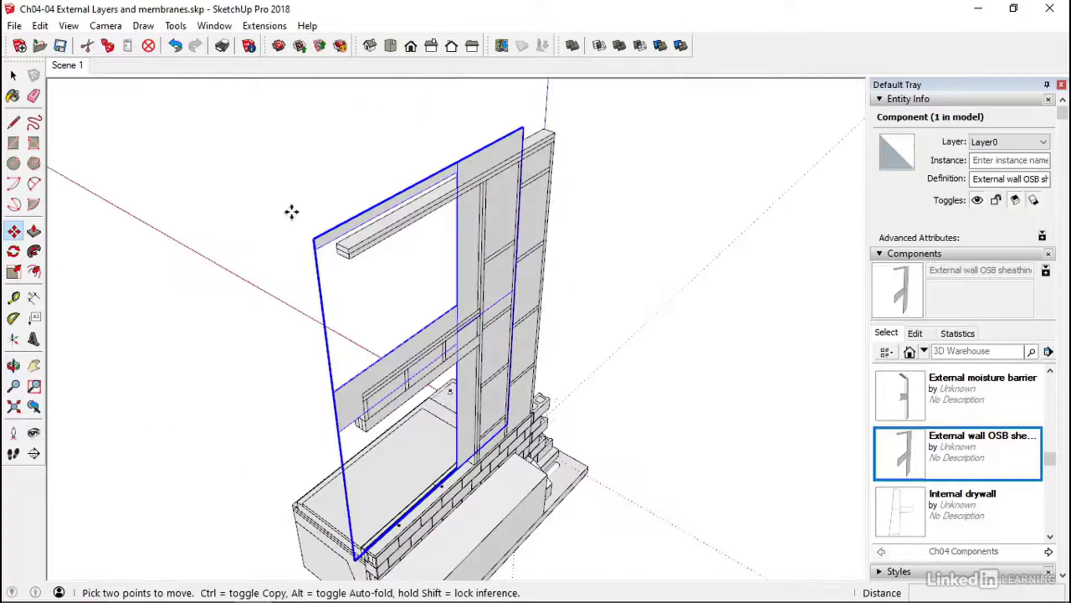
pyautogui.moveTo(328, 245); pyautogui.dragTo(426, 279, button='middle')
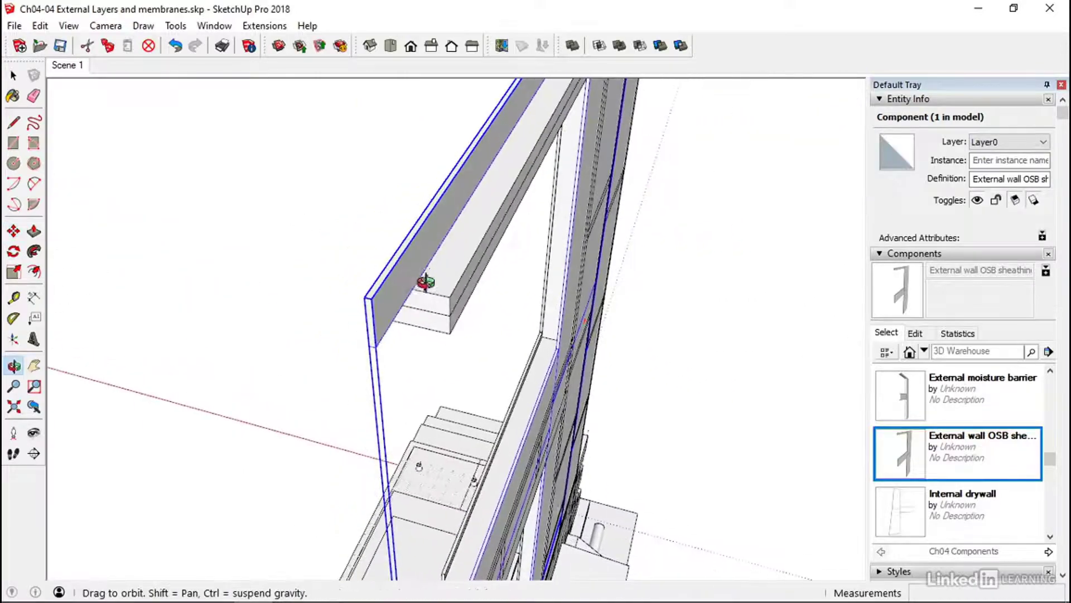
pyautogui.click(365, 300)
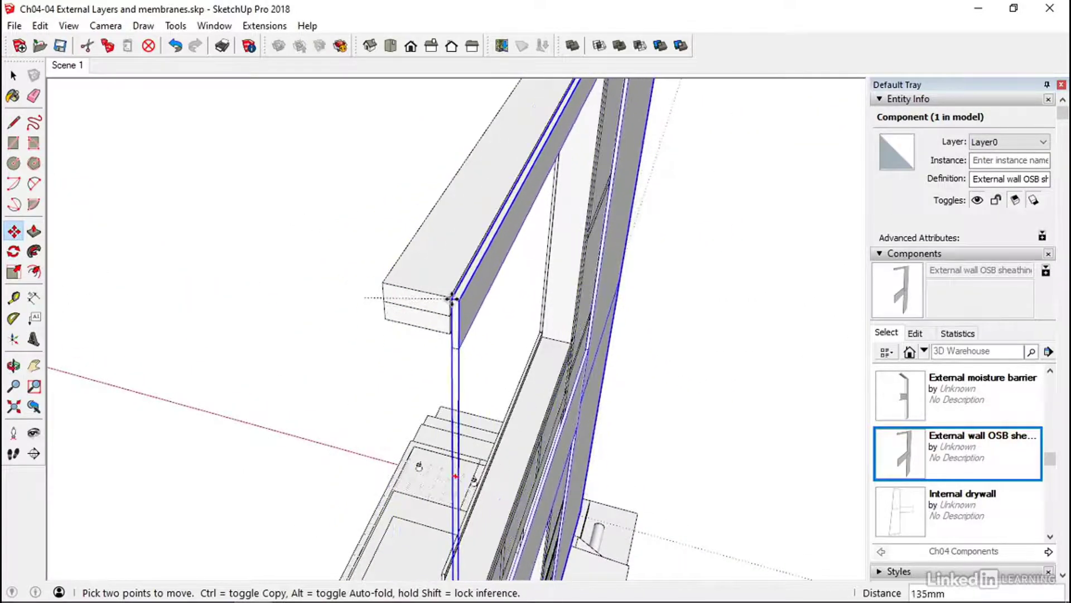
pyautogui.moveTo(453, 246); pyautogui.dragTo(458, 304, button='middle')
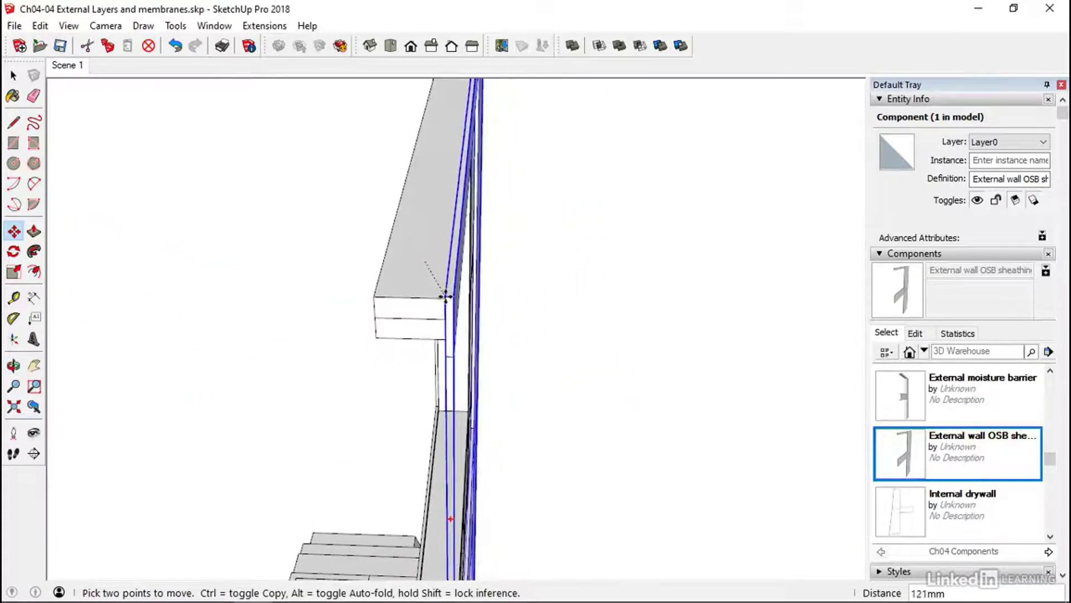
pyautogui.moveTo(447, 299)
pyautogui.mouseDown(button='middle')
pyautogui.moveTo(376, 376)
pyautogui.moveTo(441, 308)
pyautogui.mouseUp(button='middle')
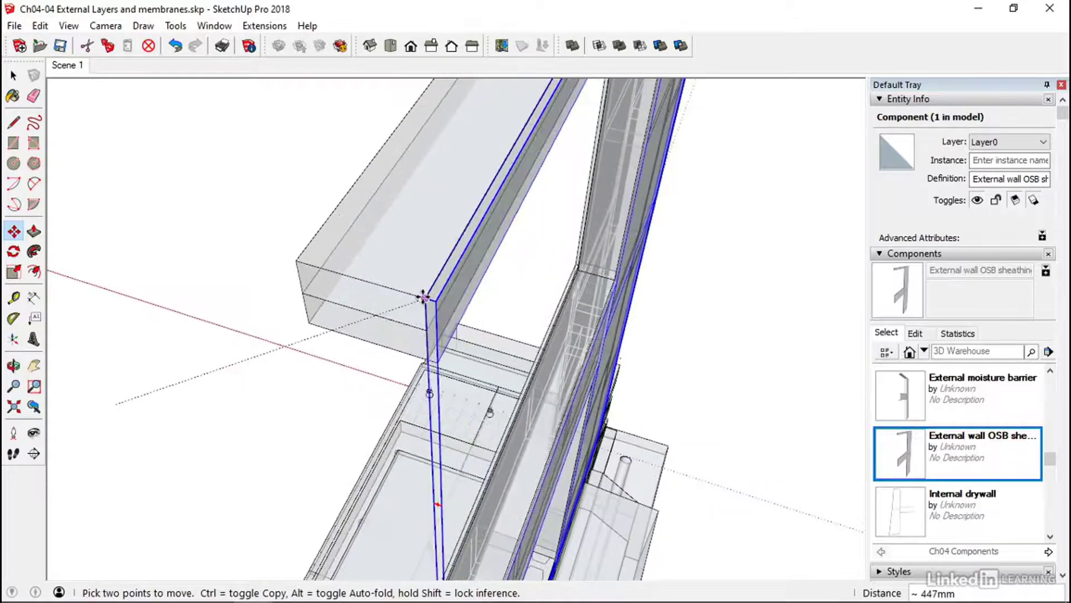
pyautogui.click(426, 298)
pyautogui.moveTo(426, 297); pyautogui.dragTo(357, 286, button='middle')
pyautogui.press('space')
pyautogui.click(322, 272)
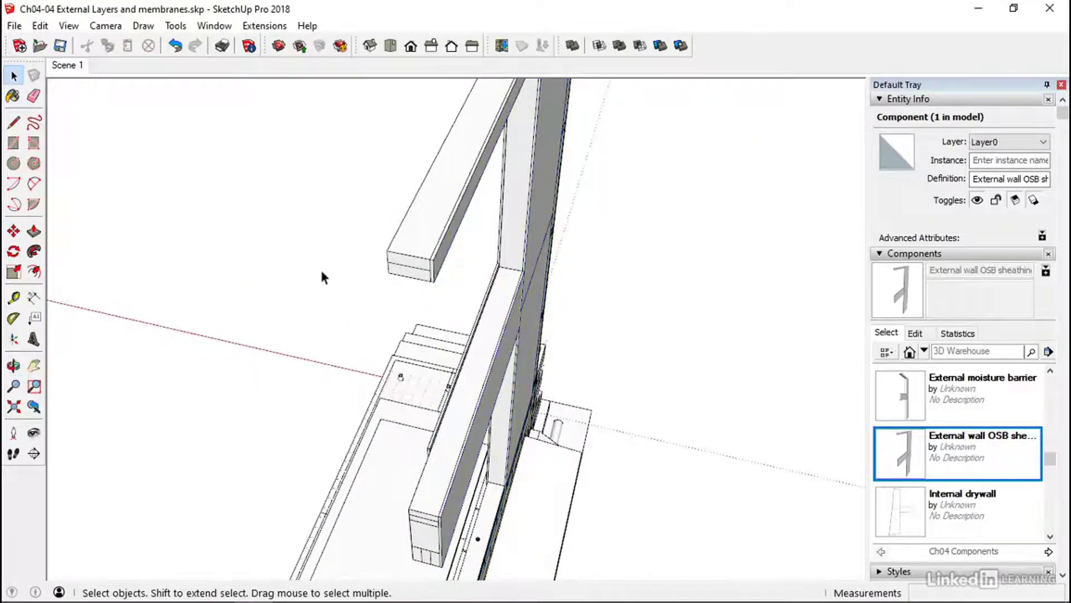
# Step: Insert the External moisture barrier component, placing it on the OSB sheathing's outer top corner at the free end of the head plate
pyautogui.scroll(2, 435, 267)
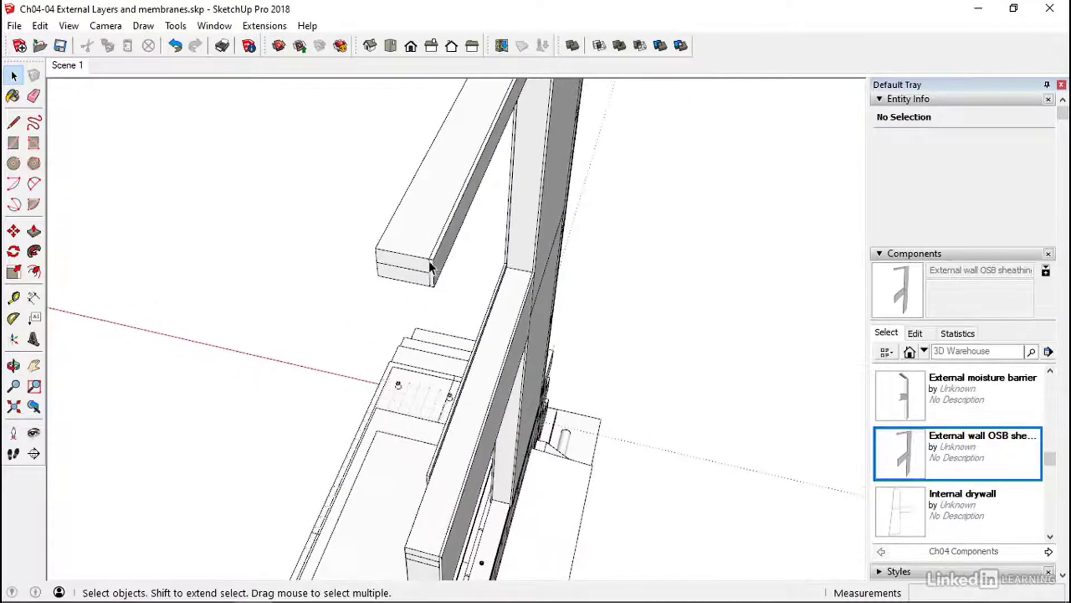
pyautogui.moveTo(440, 281); pyautogui.dragTo(295, 262, button='middle')
pyautogui.scroll(-2, 321, 254)
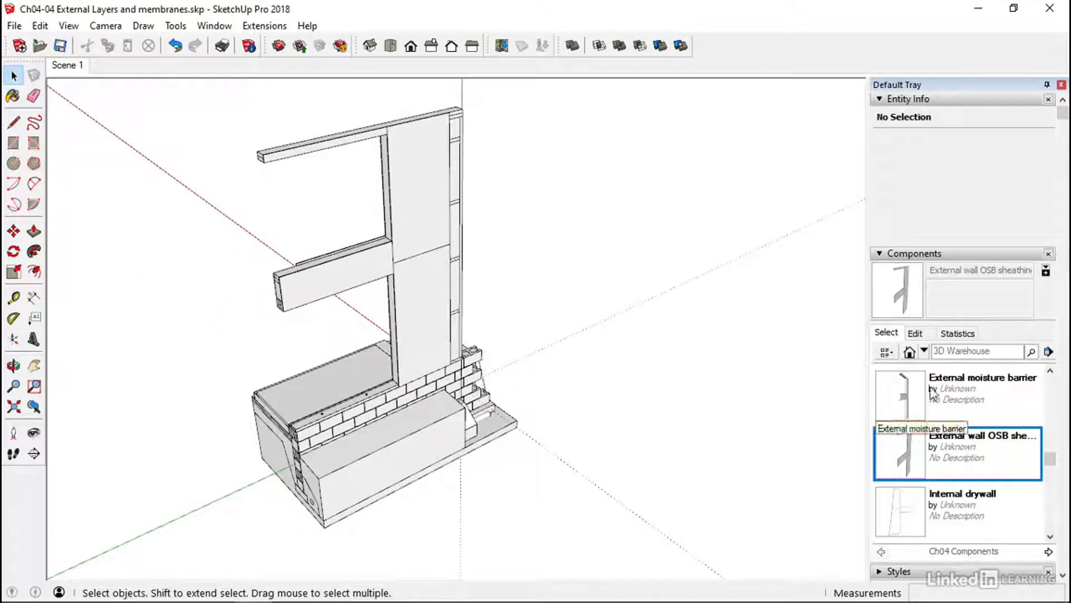
pyautogui.click(904, 393)
pyautogui.moveTo(424, 303); pyautogui.dragTo(526, 364, button='middle')
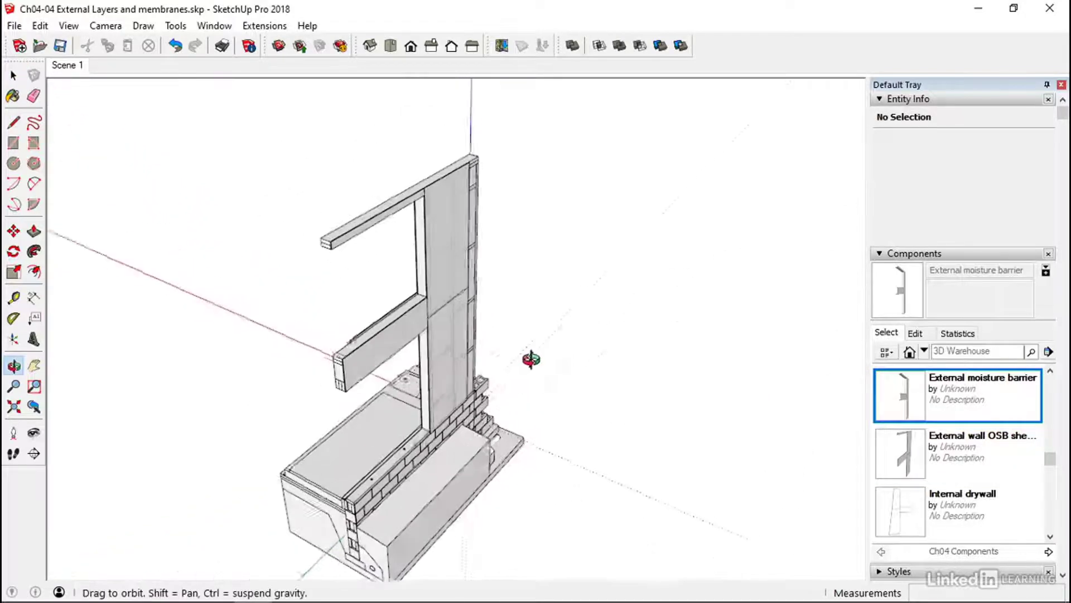
pyautogui.scroll(6, 391, 276)
pyautogui.moveTo(385, 278); pyautogui.dragTo(356, 323, button='middle')
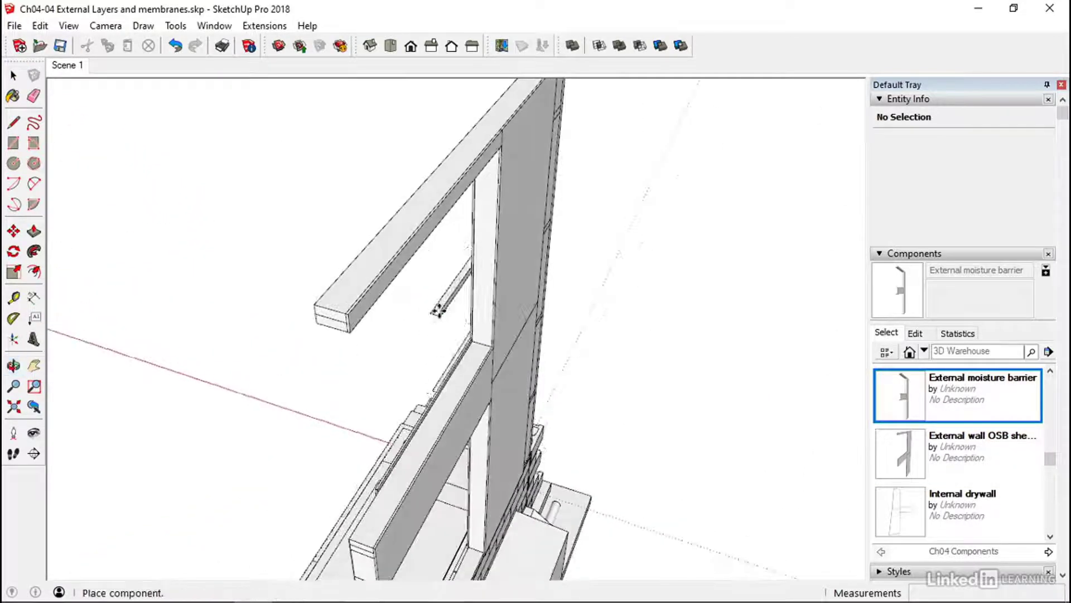
pyautogui.scroll(3, 355, 323)
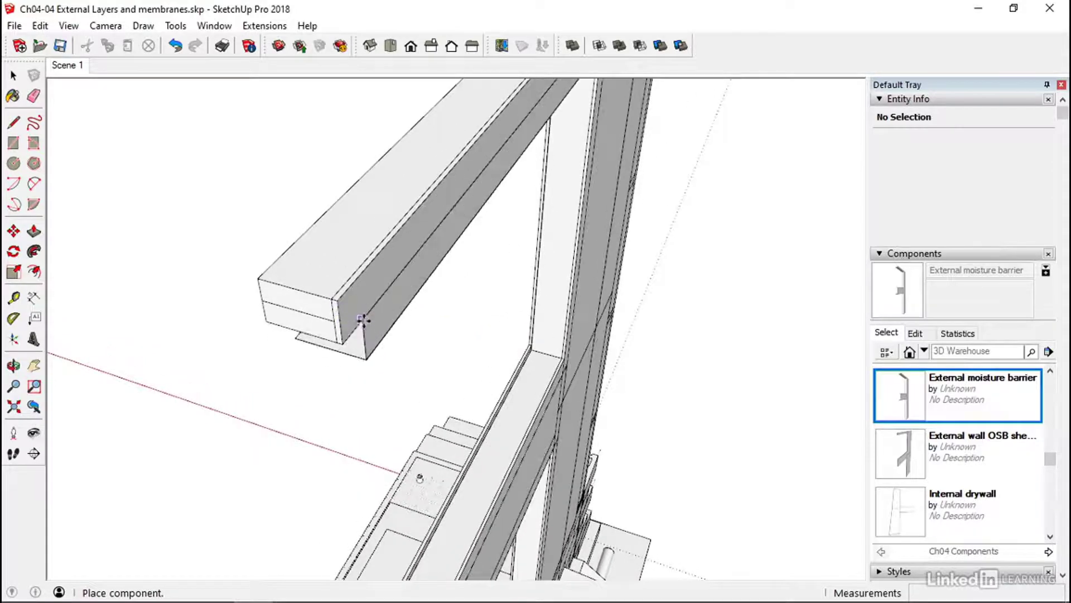
pyautogui.moveTo(359, 316)
pyautogui.mouseDown(button='middle')
pyautogui.moveTo(351, 311)
pyautogui.moveTo(361, 313)
pyautogui.mouseUp(button='middle')
pyautogui.scroll(3, 346, 307)
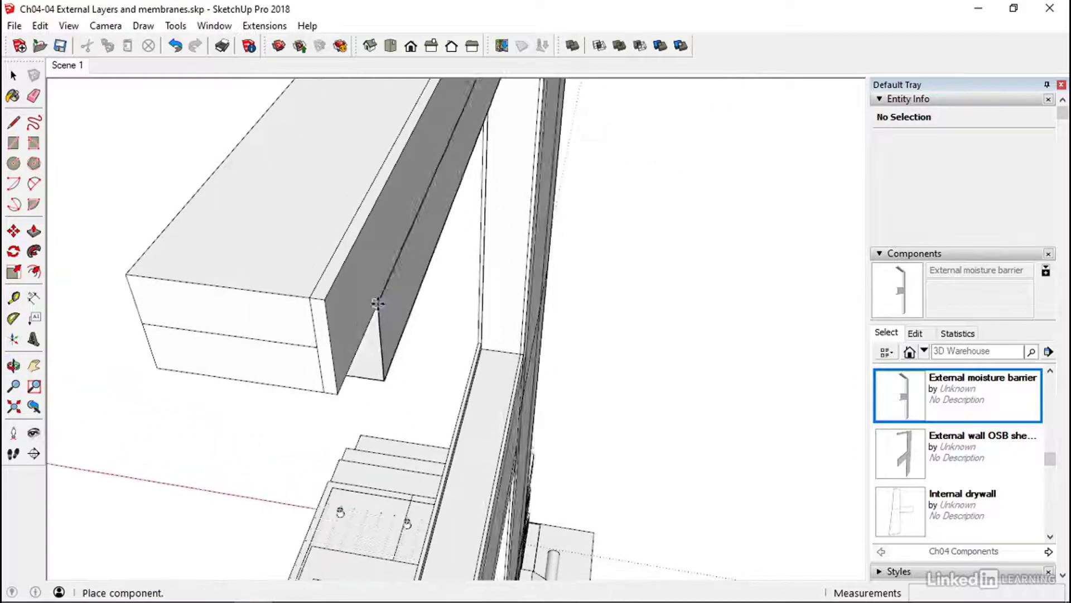
pyautogui.scroll(3, 327, 299)
pyautogui.click(325, 299)
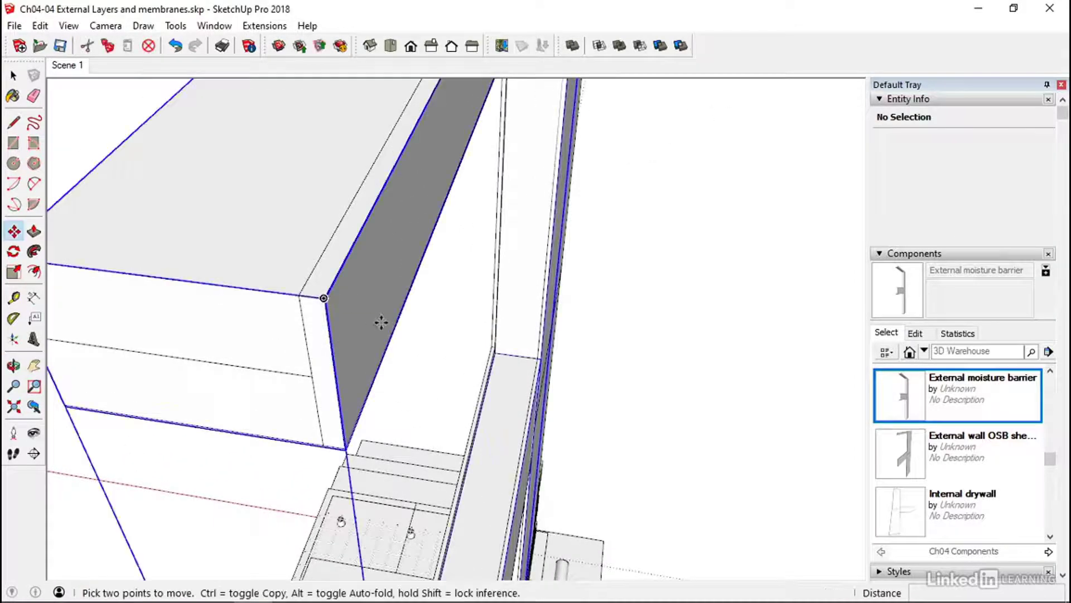
pyautogui.press('space')
# Step: Deselect the moisture barrier and examine its fit over the sheathing along the horizontal arm, the full wall height and the open edge
pyautogui.scroll(-3, 379, 335)
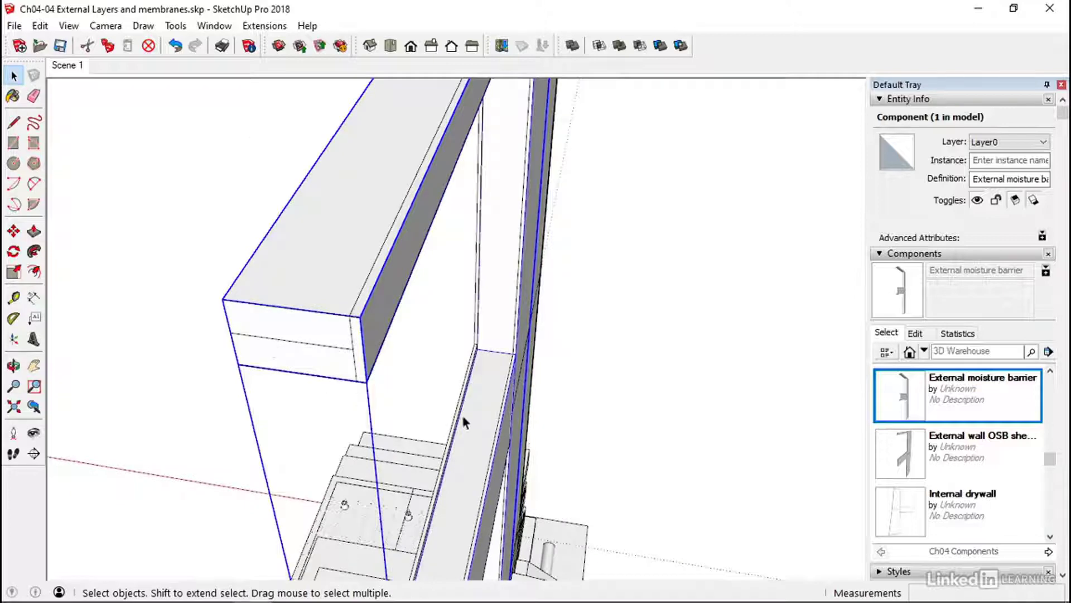
pyautogui.scroll(-2, 468, 415)
pyautogui.moveTo(456, 486); pyautogui.dragTo(469, 246, button='middle')
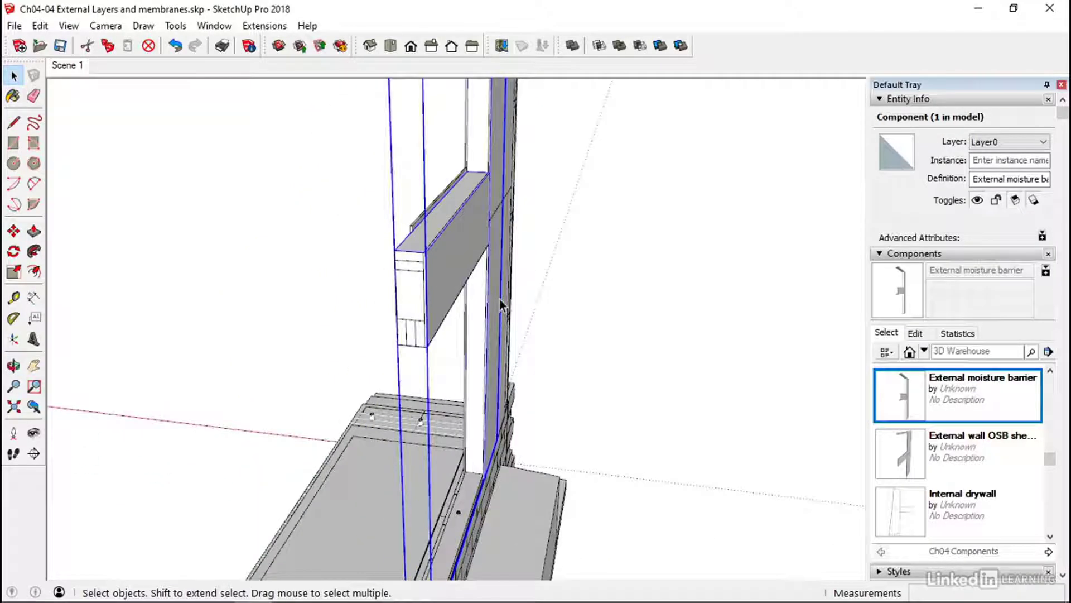
pyautogui.click(570, 321)
pyautogui.moveTo(571, 354); pyautogui.dragTo(390, 335, button='middle')
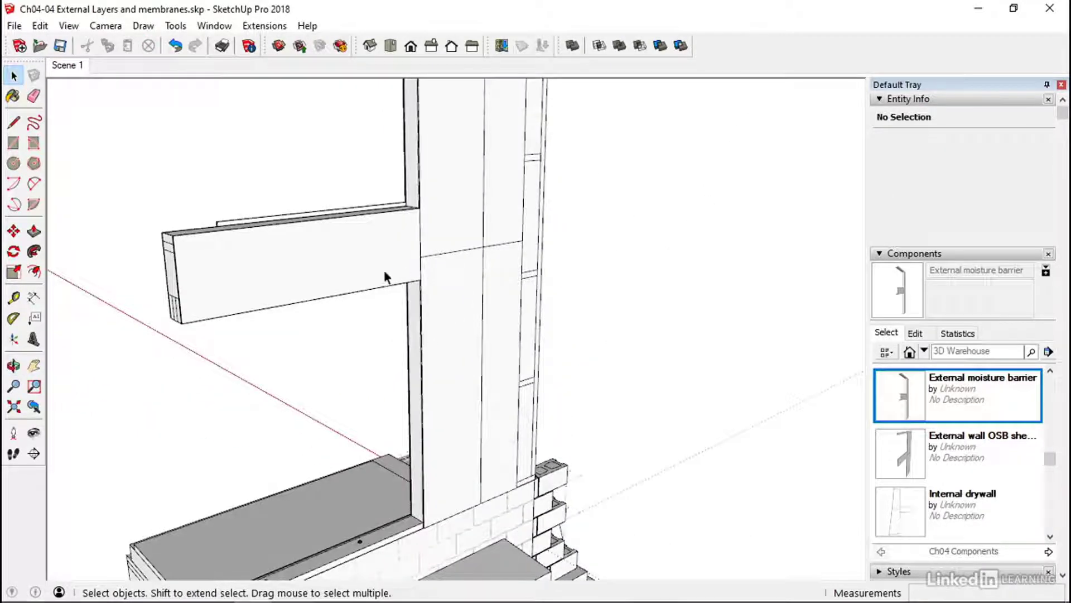
pyautogui.moveTo(384, 270); pyautogui.dragTo(395, 390, button='middle')
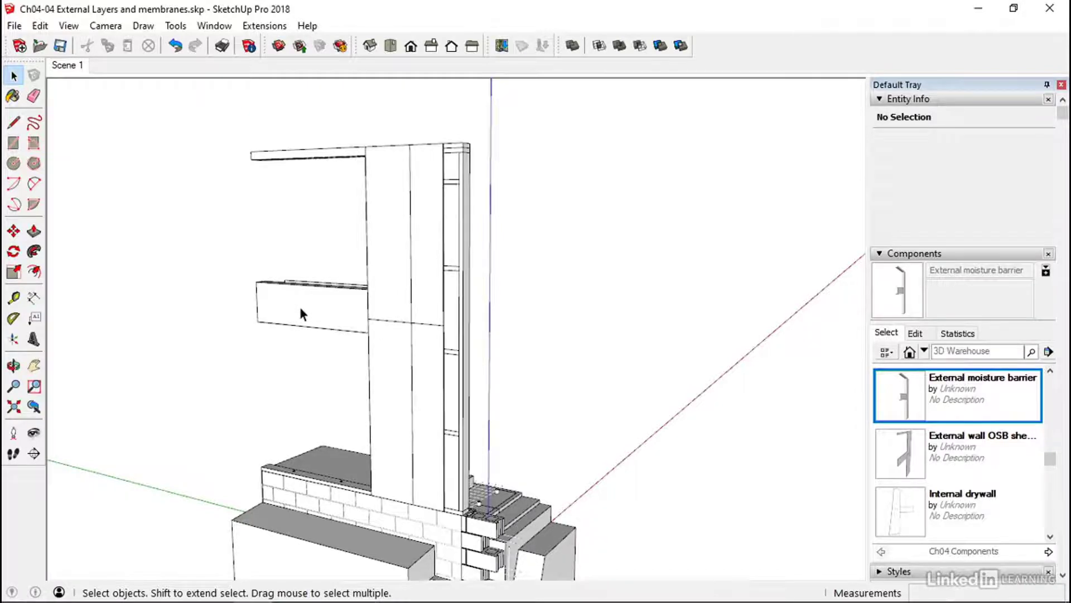
pyautogui.moveTo(353, 373); pyautogui.dragTo(238, 351, button='middle')
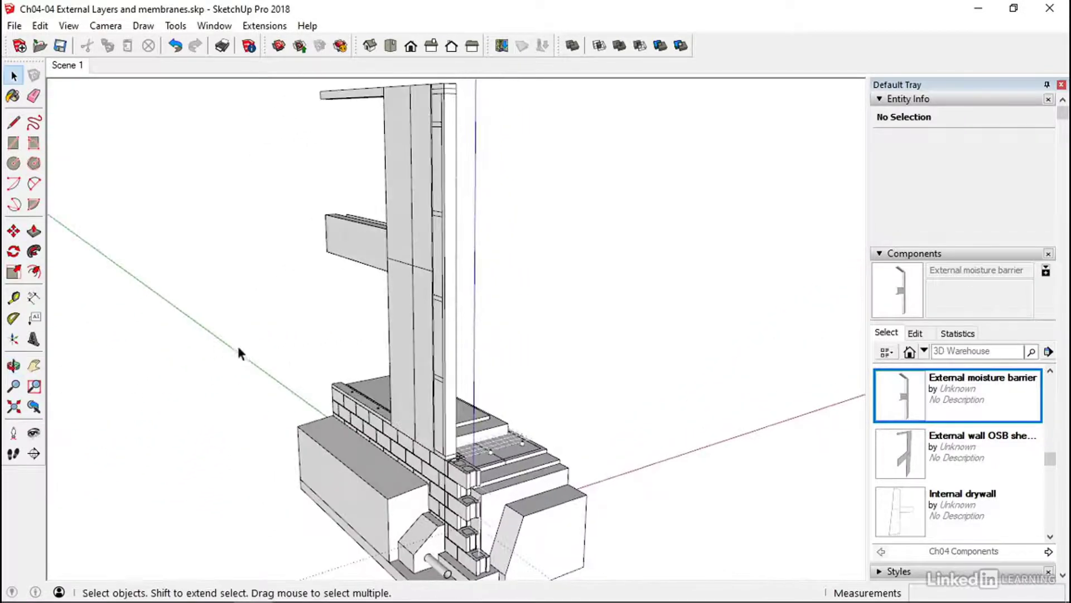
pyautogui.keyDown('shift'); pyautogui.moveTo(409, 310); pyautogui.dragTo(371, 364, button='middle'); pyautogui.keyUp('shift')
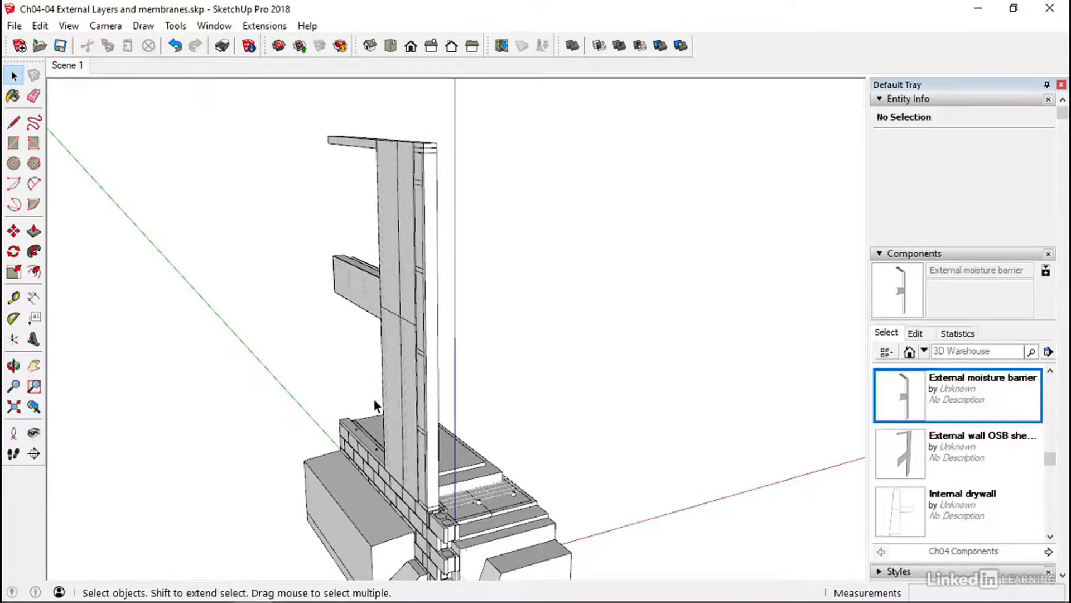
pyautogui.moveTo(373, 400); pyautogui.dragTo(487, 101, button='middle')
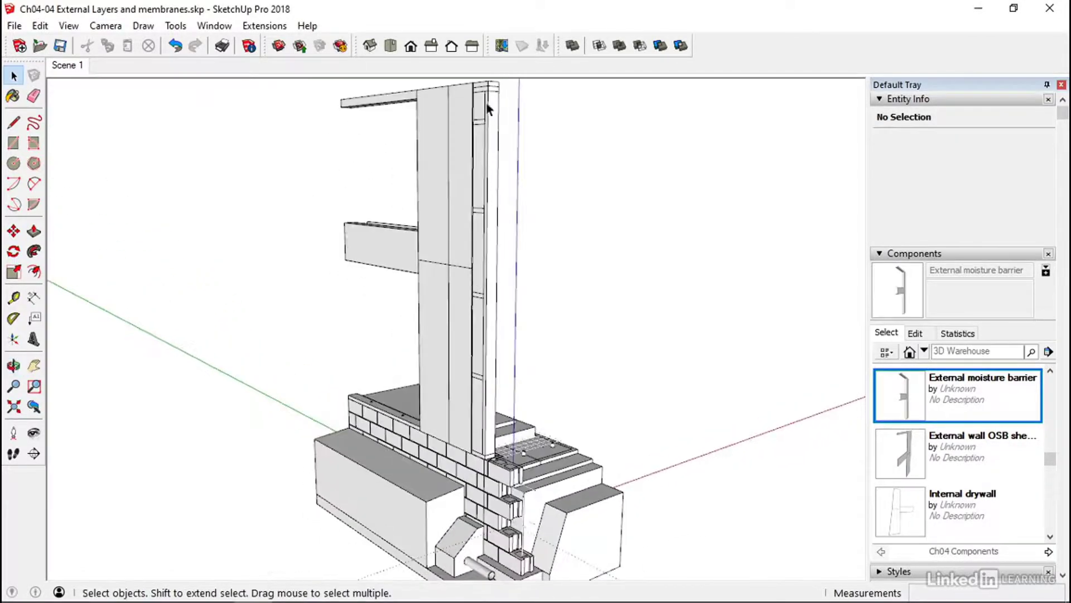